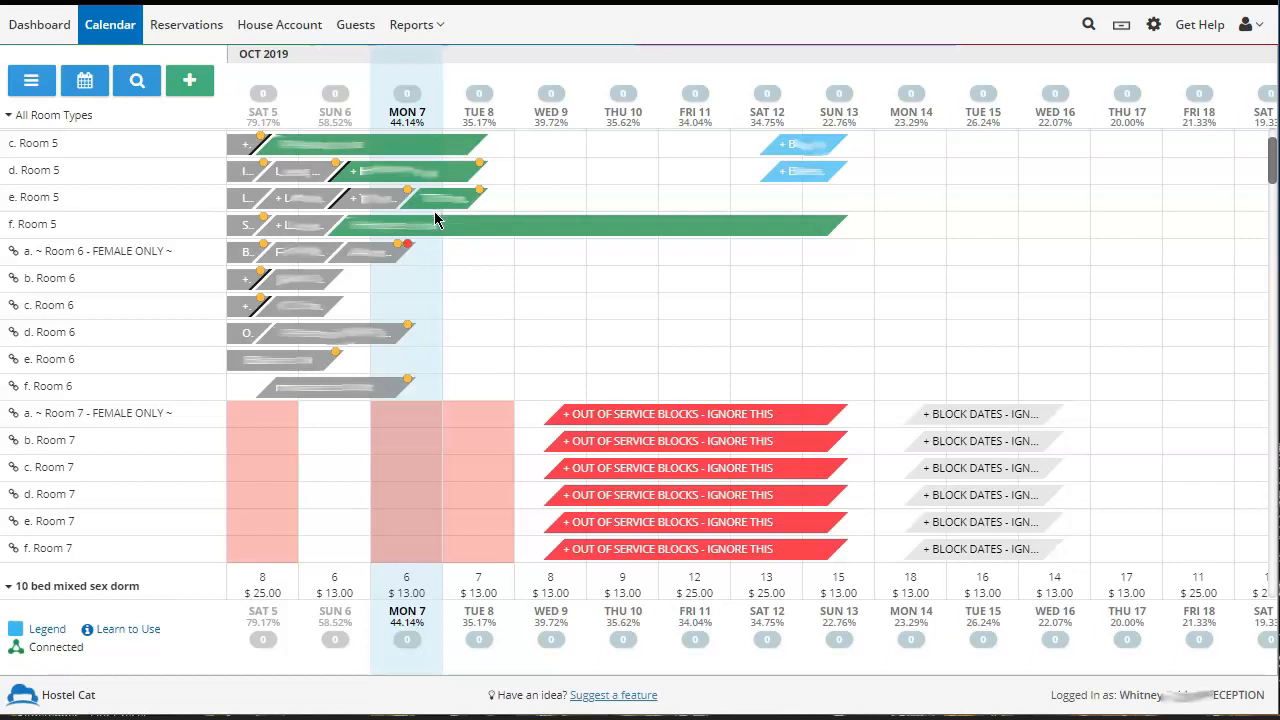
left_click(487, 347)
left_click(162, 217)
left_click(375, 200)
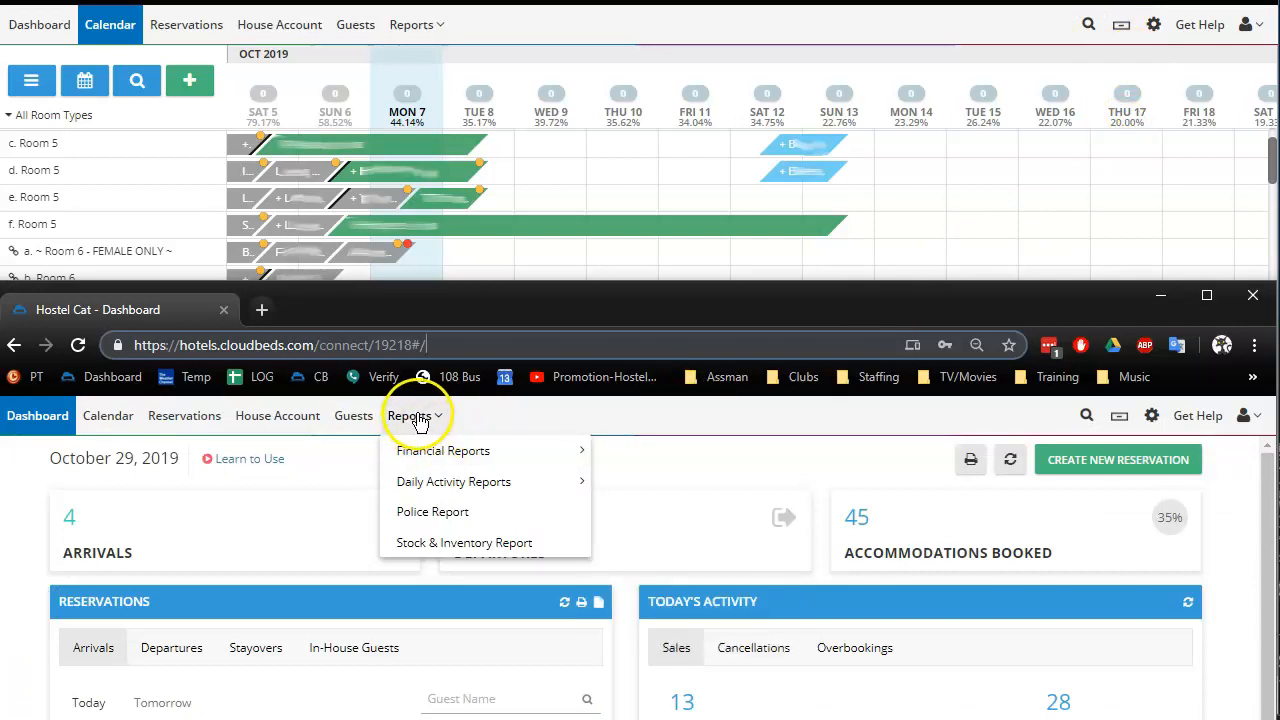
mouse_move(450, 485)
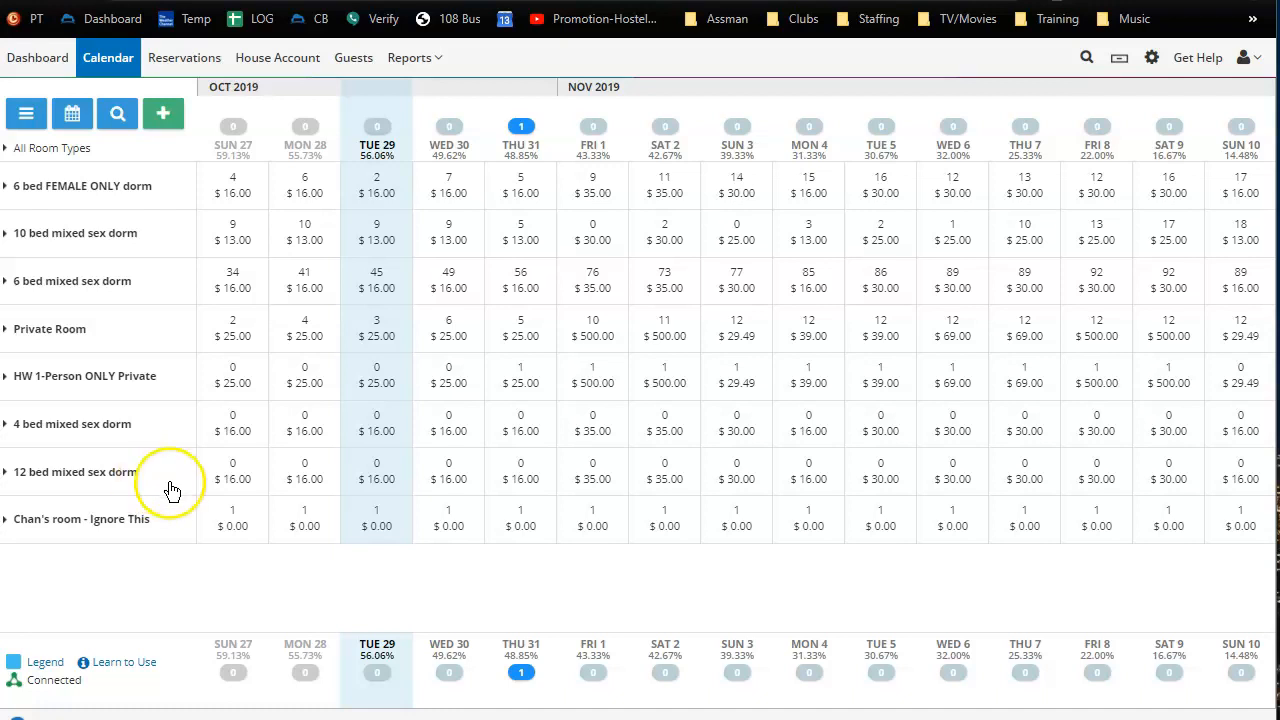
- Expand all room types in the calendar to show the individual beds
left_click(13, 193)
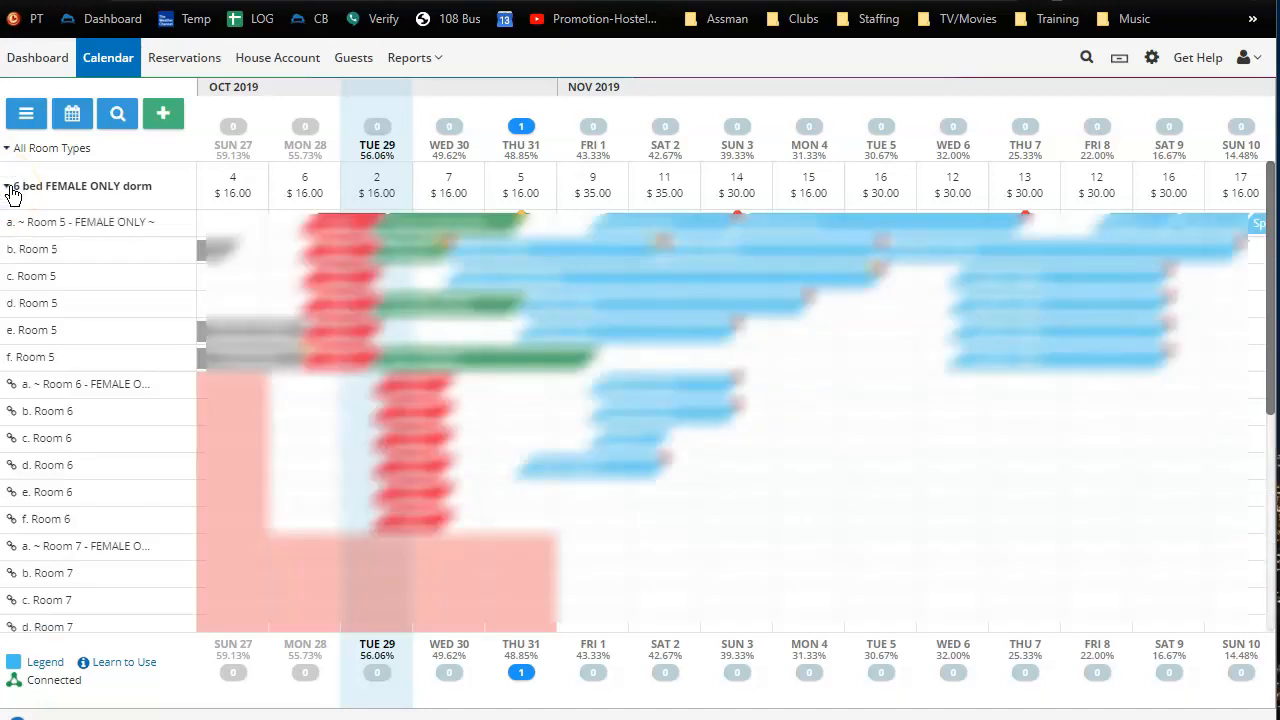
left_click(12, 193)
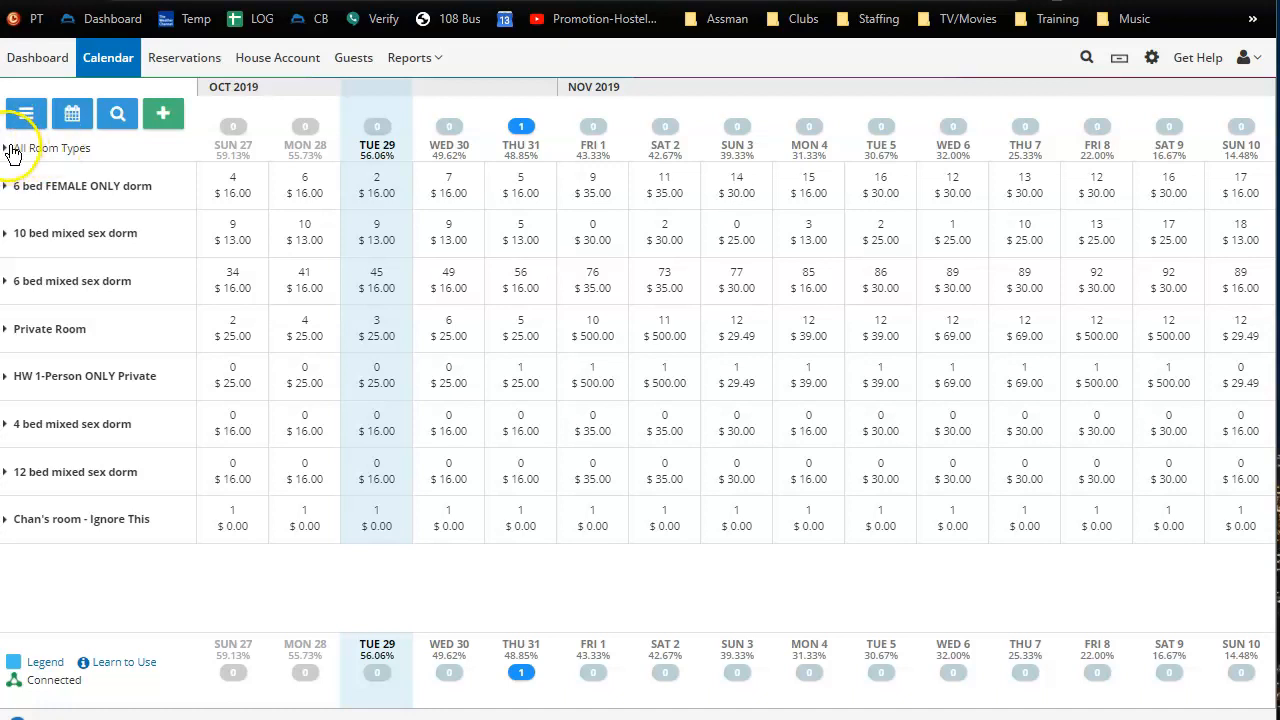
left_click(9, 150)
left_click(9, 150)
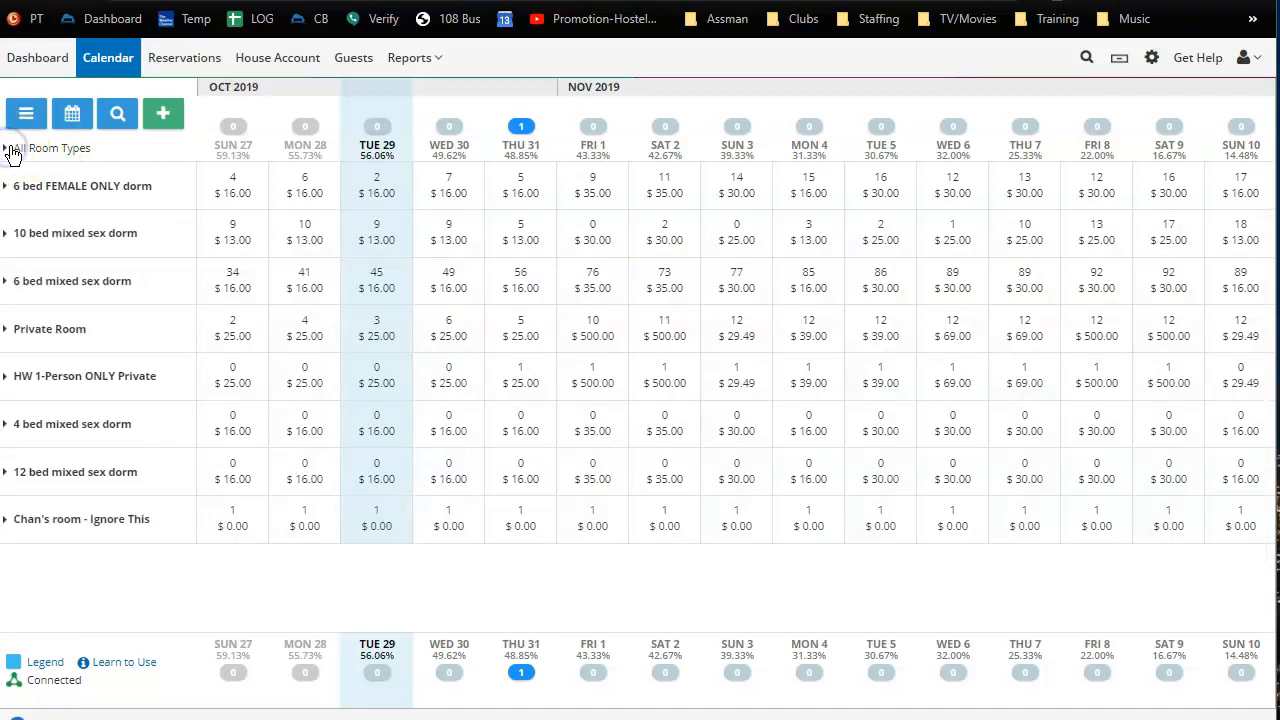
left_click(9, 150)
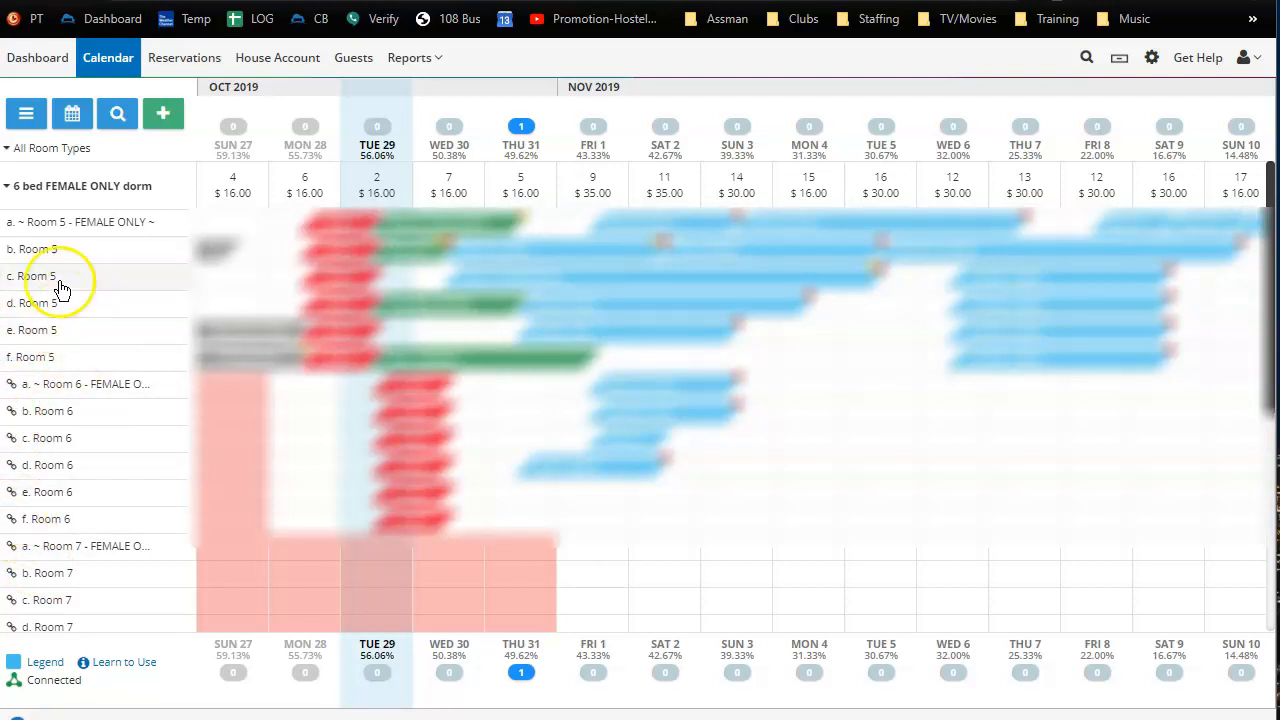
left_click(90, 546)
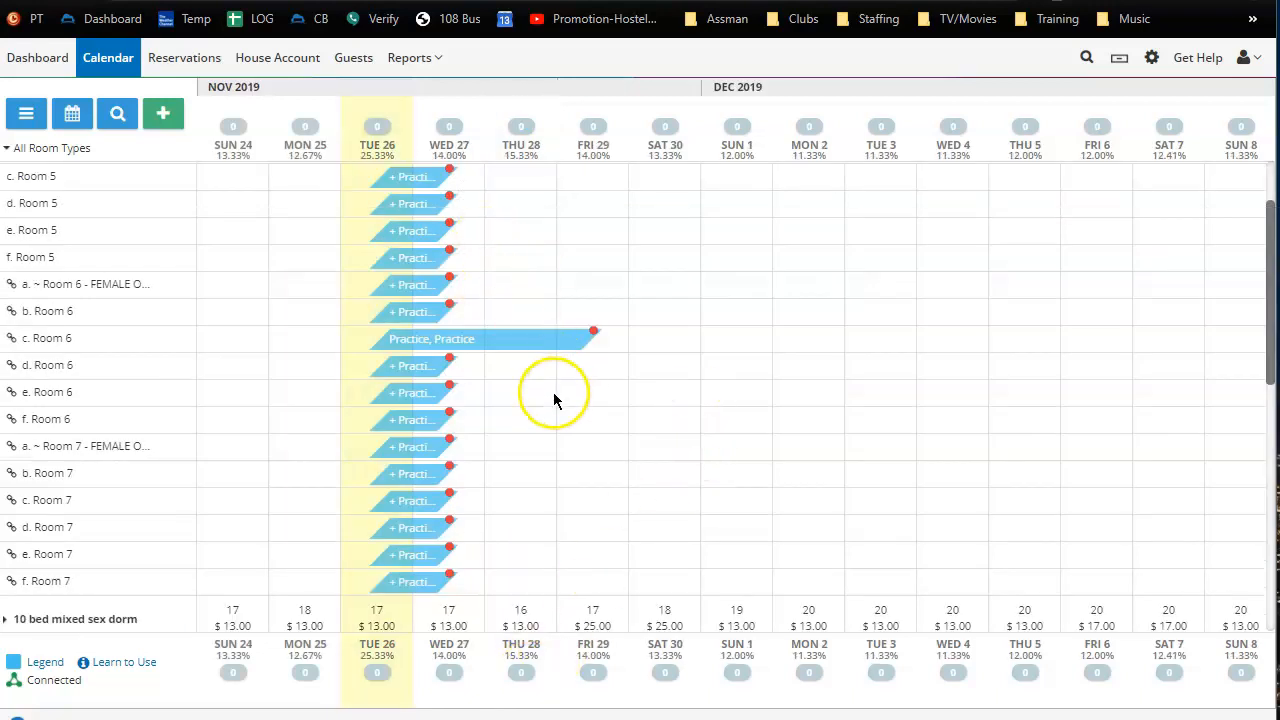
- Un-assign the November 26 Practice reservation from bed a. Room 5 and move the multi-night Practice reservation there from c. Room 6
scroll(540, 420, "up", 1)
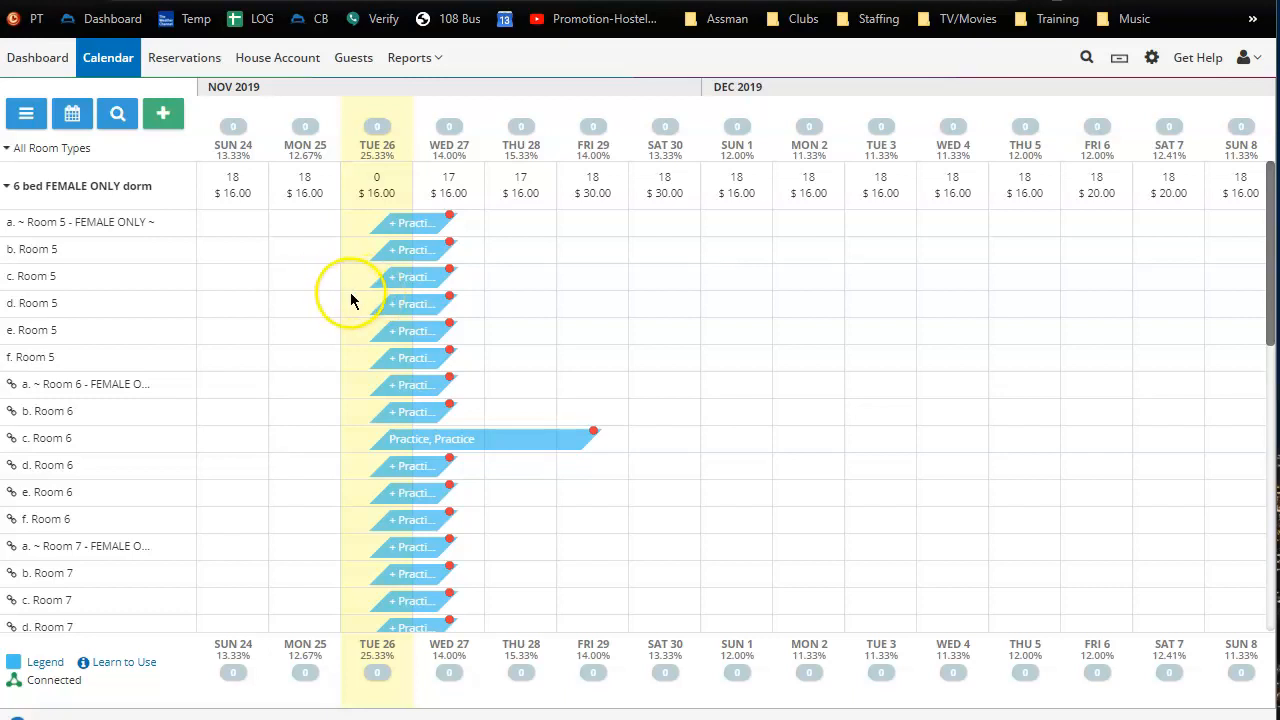
scroll(410, 277, "down", 1)
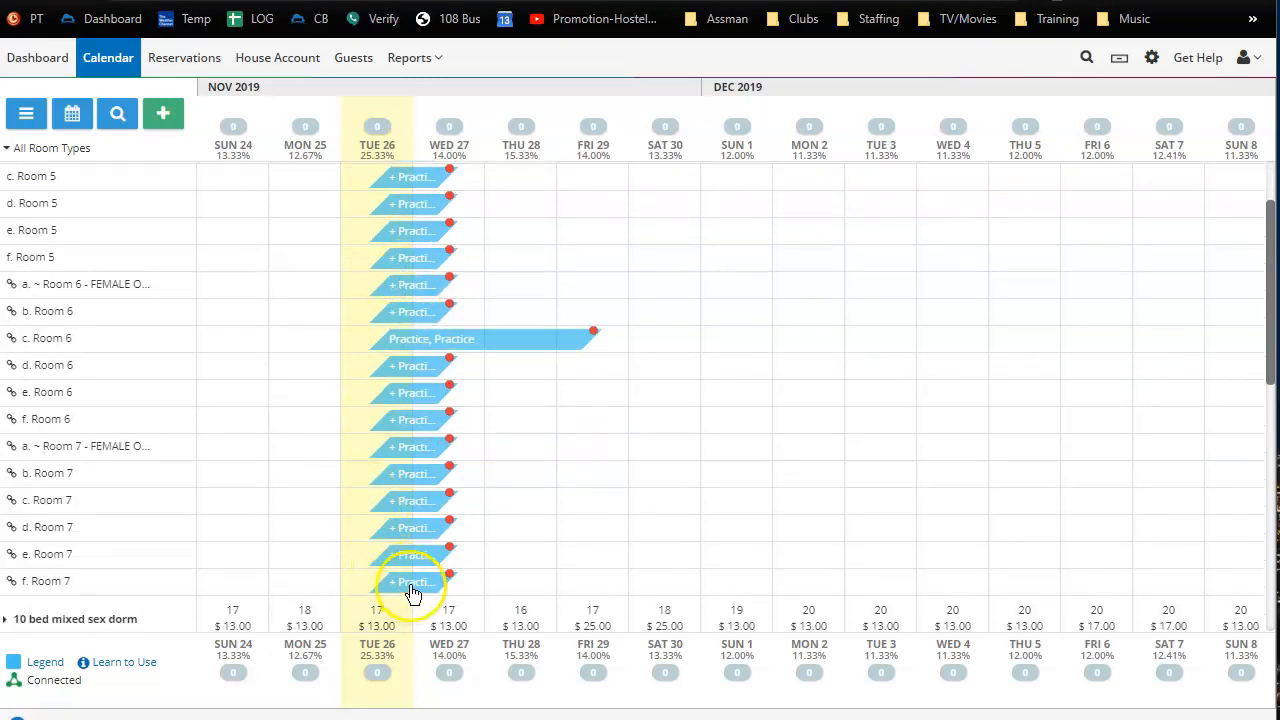
scroll(405, 252, "up", 1)
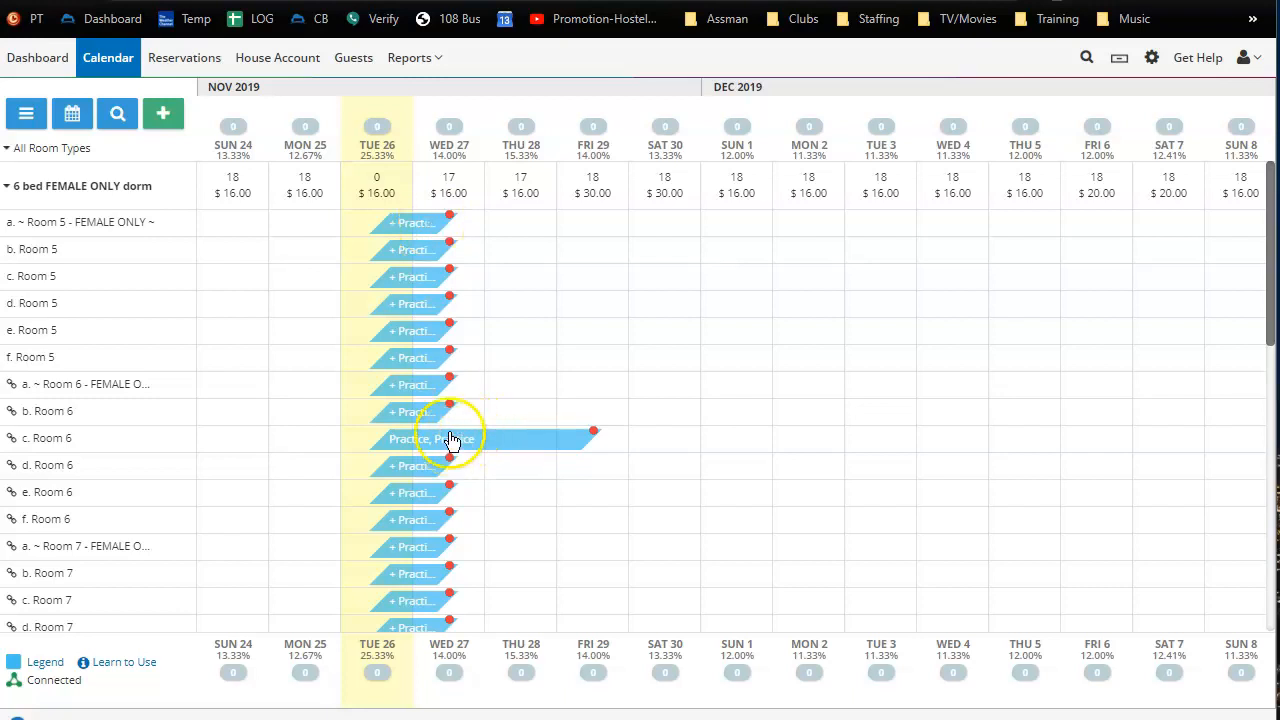
left_click_drag(455, 453, 443, 217)
left_click(414, 224)
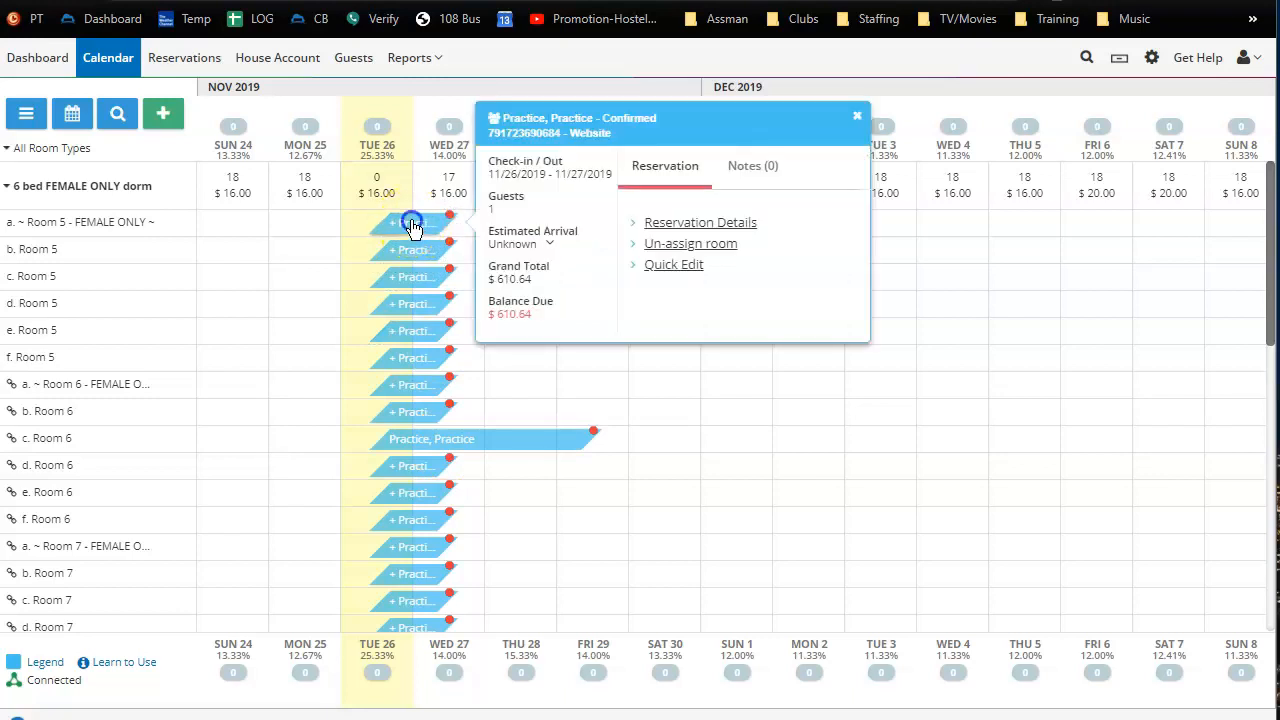
left_click(670, 252)
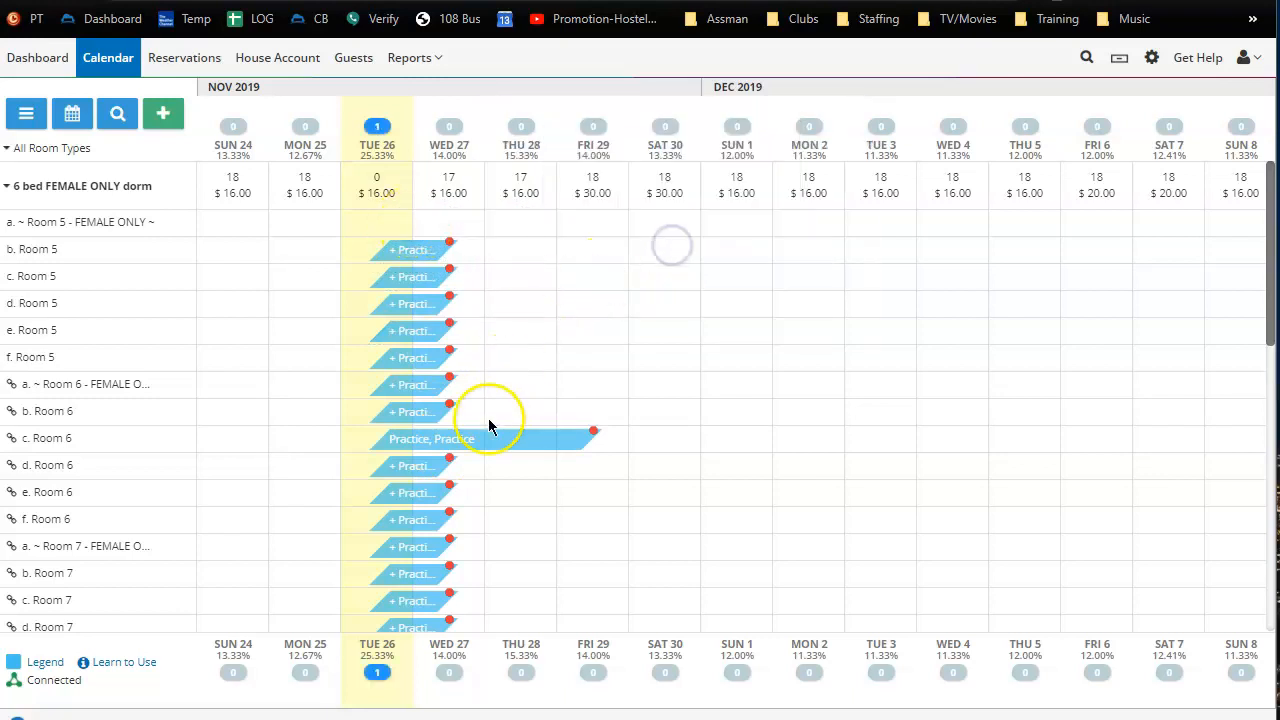
left_click_drag(427, 445, 430, 222)
- Assign the unassigned November 26 Practice reservation to the empty bed c. Room 6 in the 6 bed FEMALE ONLY dorm
left_click(377, 126)
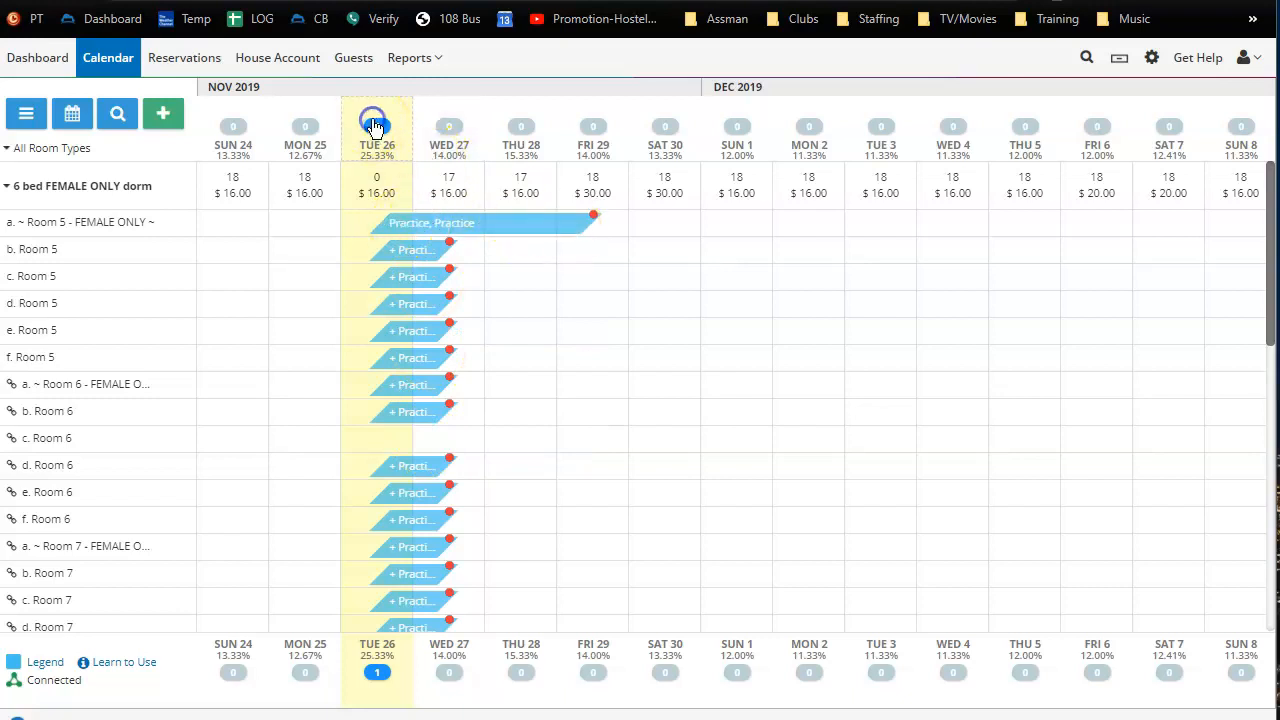
left_click(67, 192)
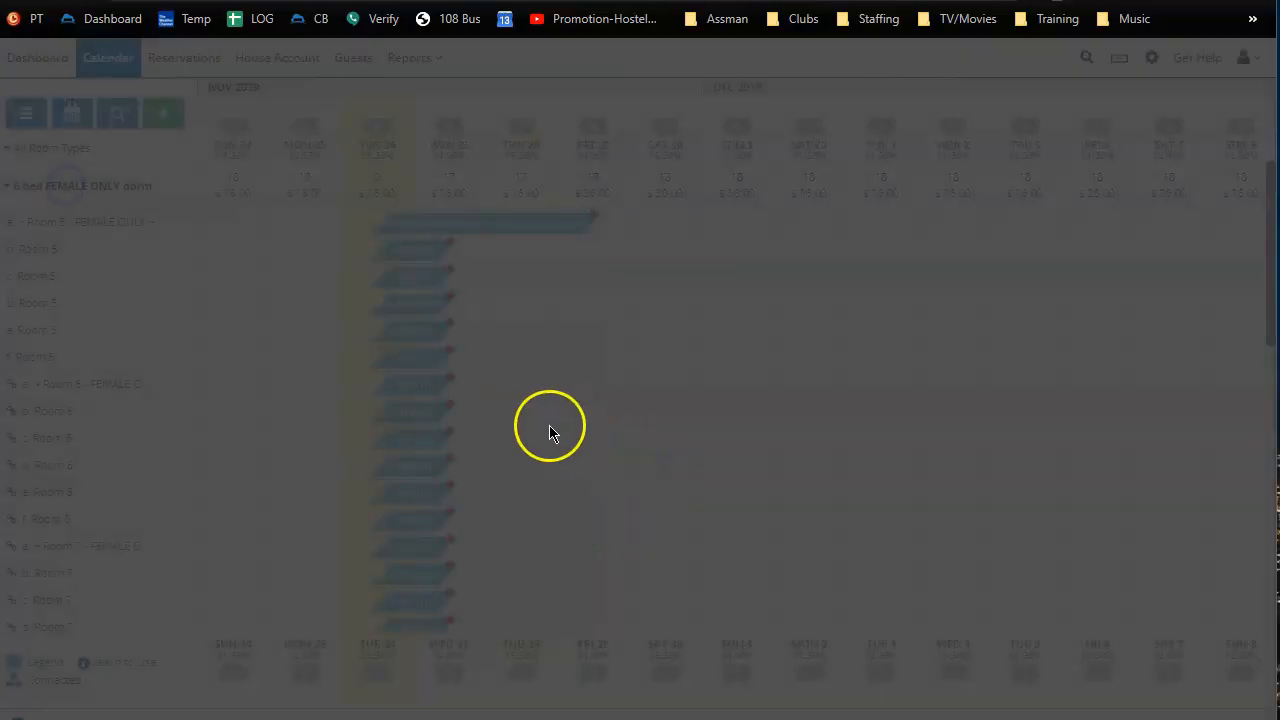
left_click(871, 288)
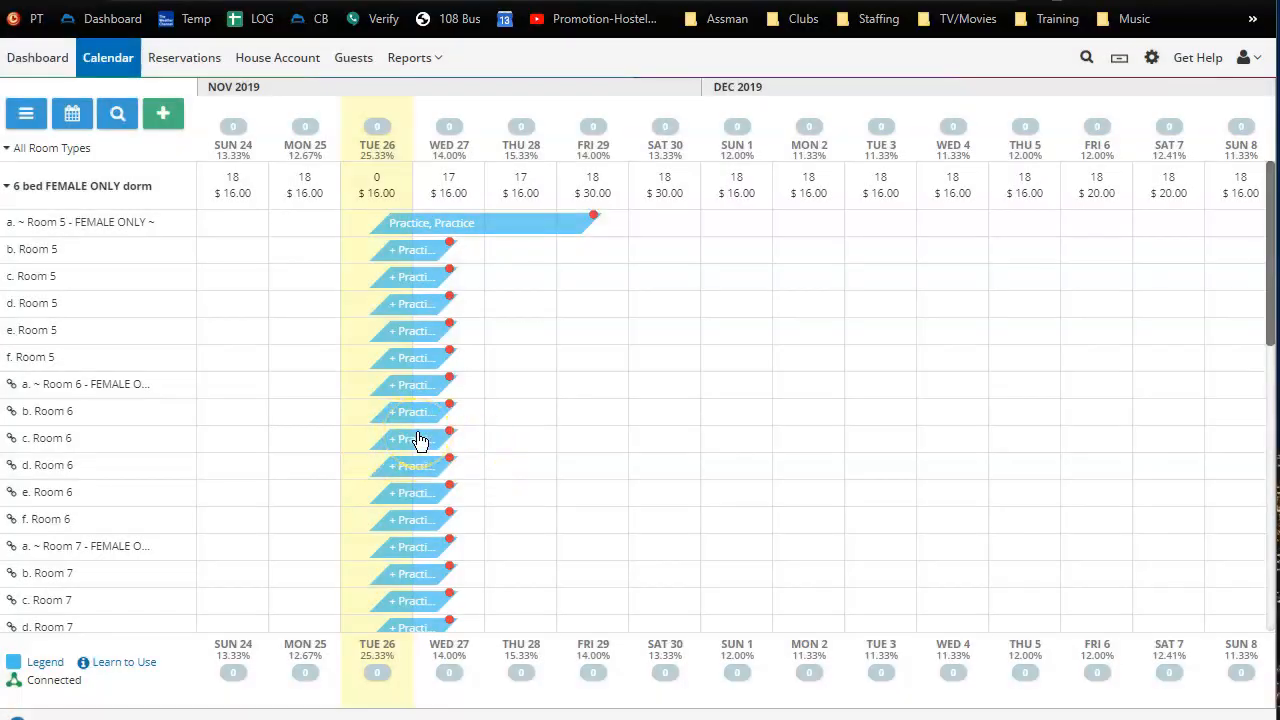
left_click(479, 433)
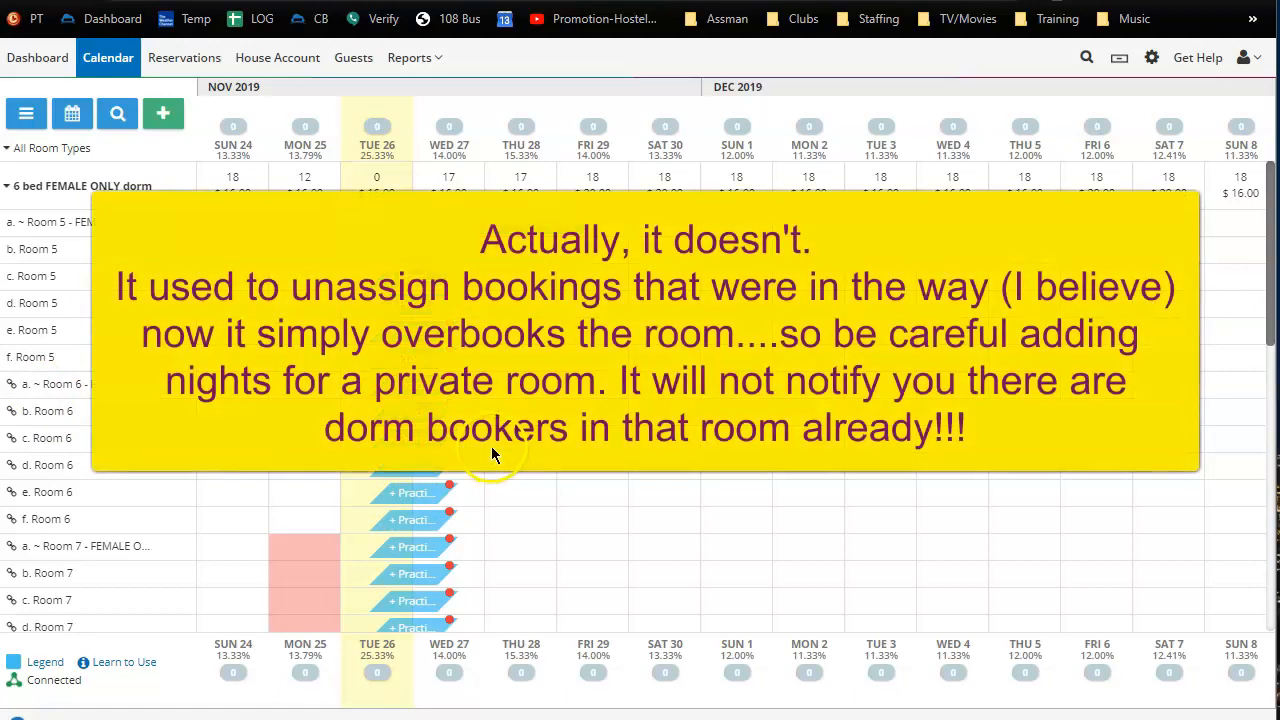
- Add the night of Tuesday, November 26 to the Practice reservation in private Room 7 with Quick Edit and save the updates
scroll(498, 442, "down", 5)
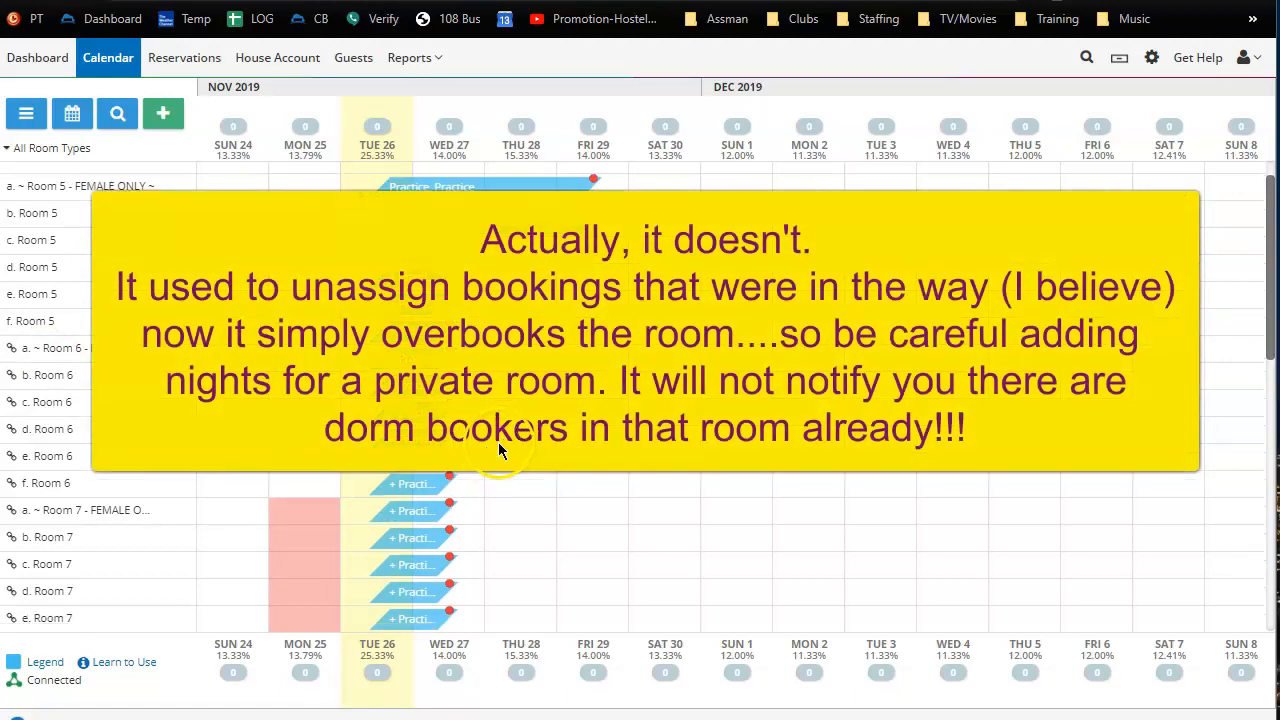
scroll(494, 442, "up", 5)
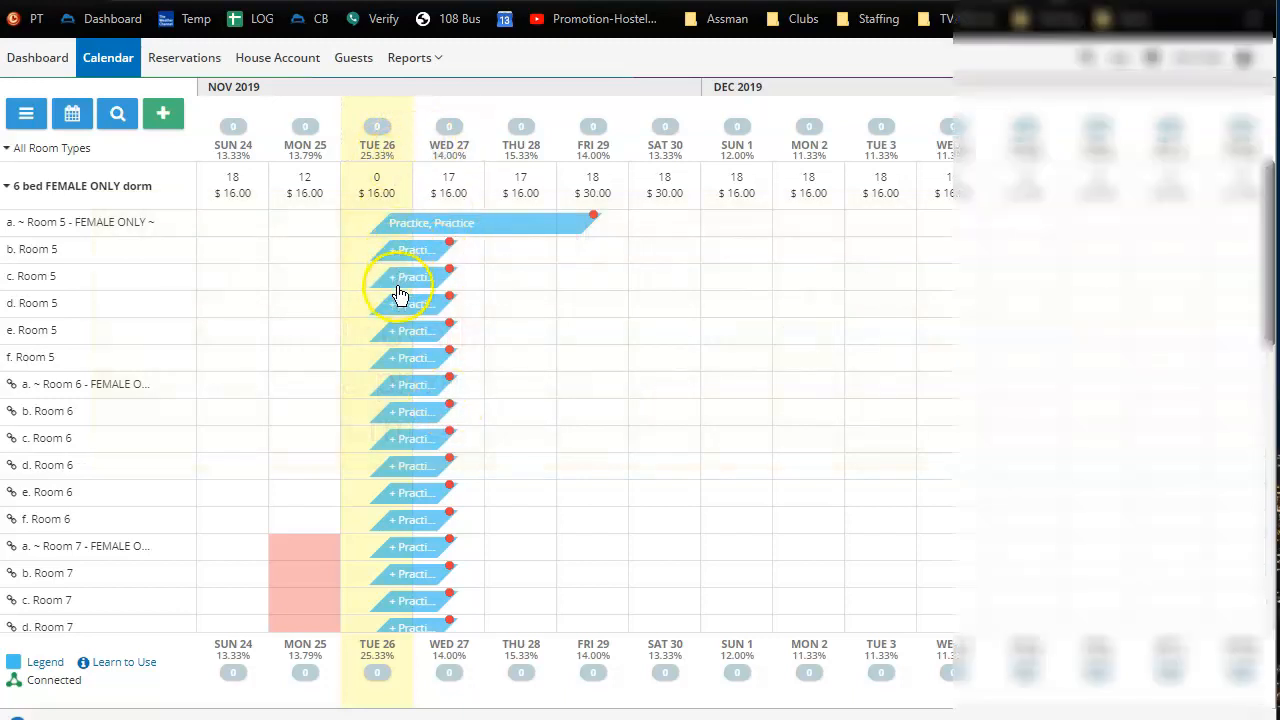
scroll(403, 293, "down", 3)
scroll(403, 293, "down", 1)
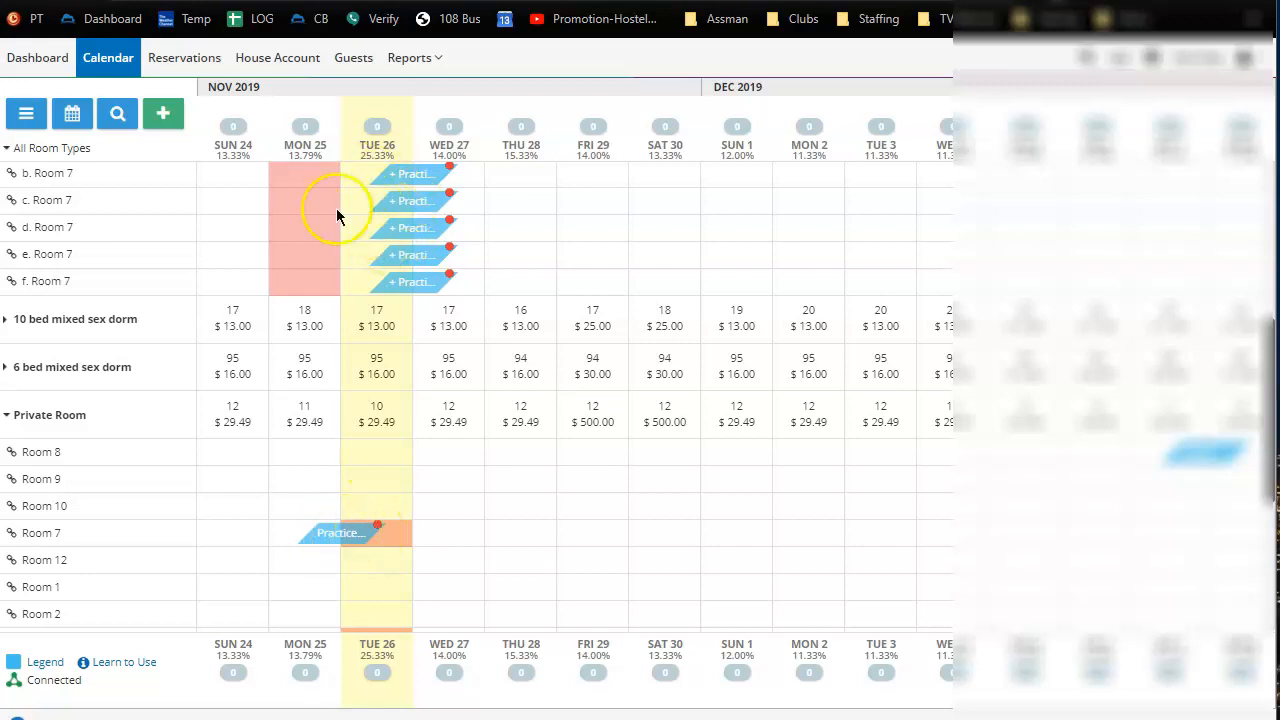
left_click(343, 538)
left_click(362, 441)
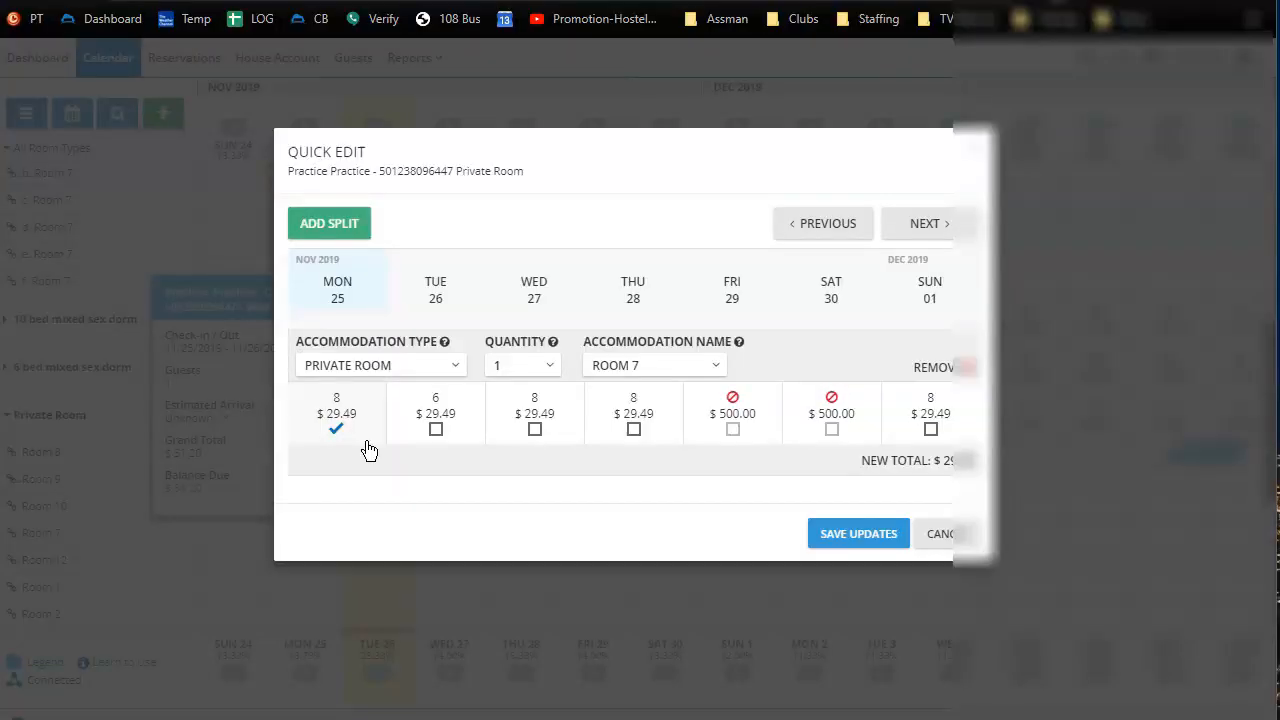
left_click(436, 431)
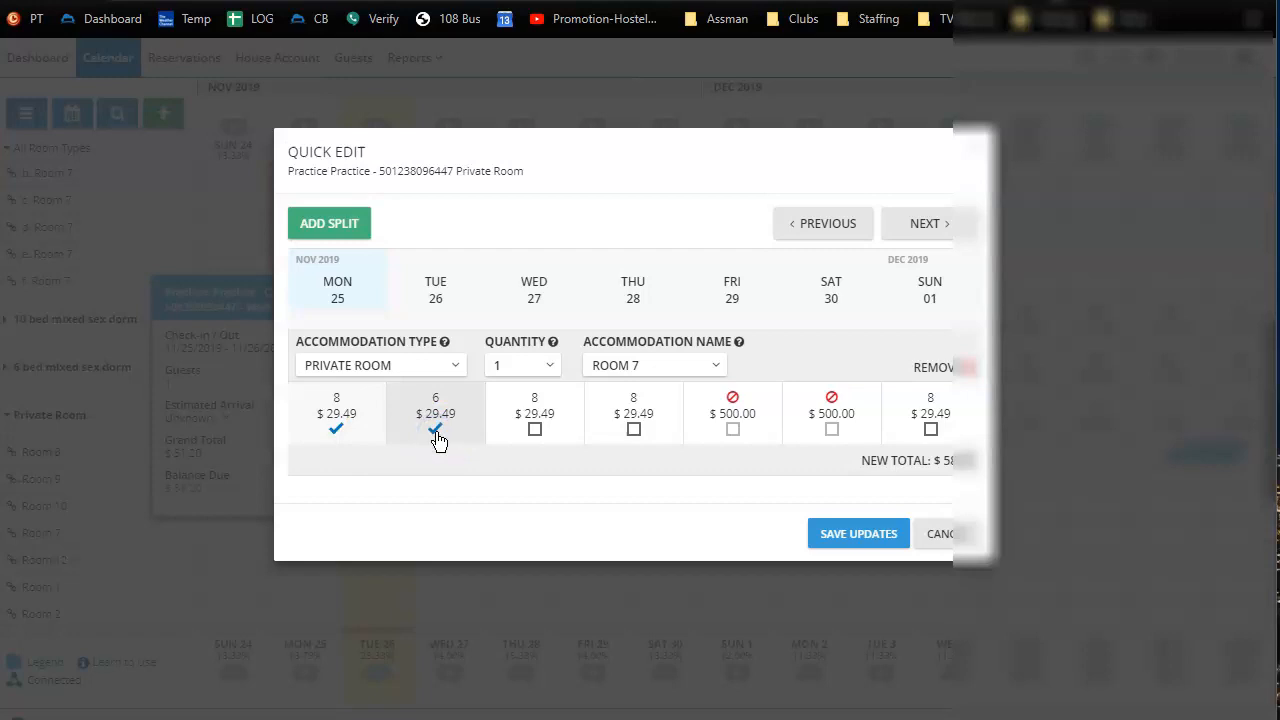
left_click(872, 536)
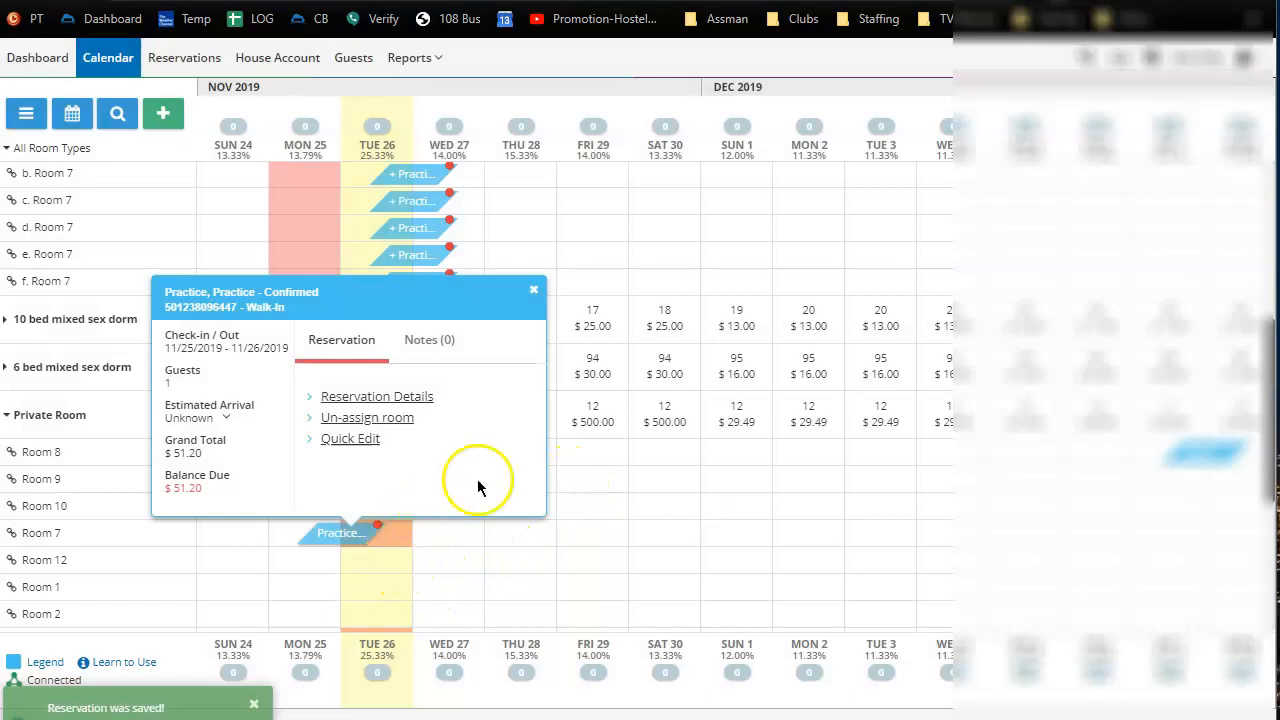
left_click(538, 291)
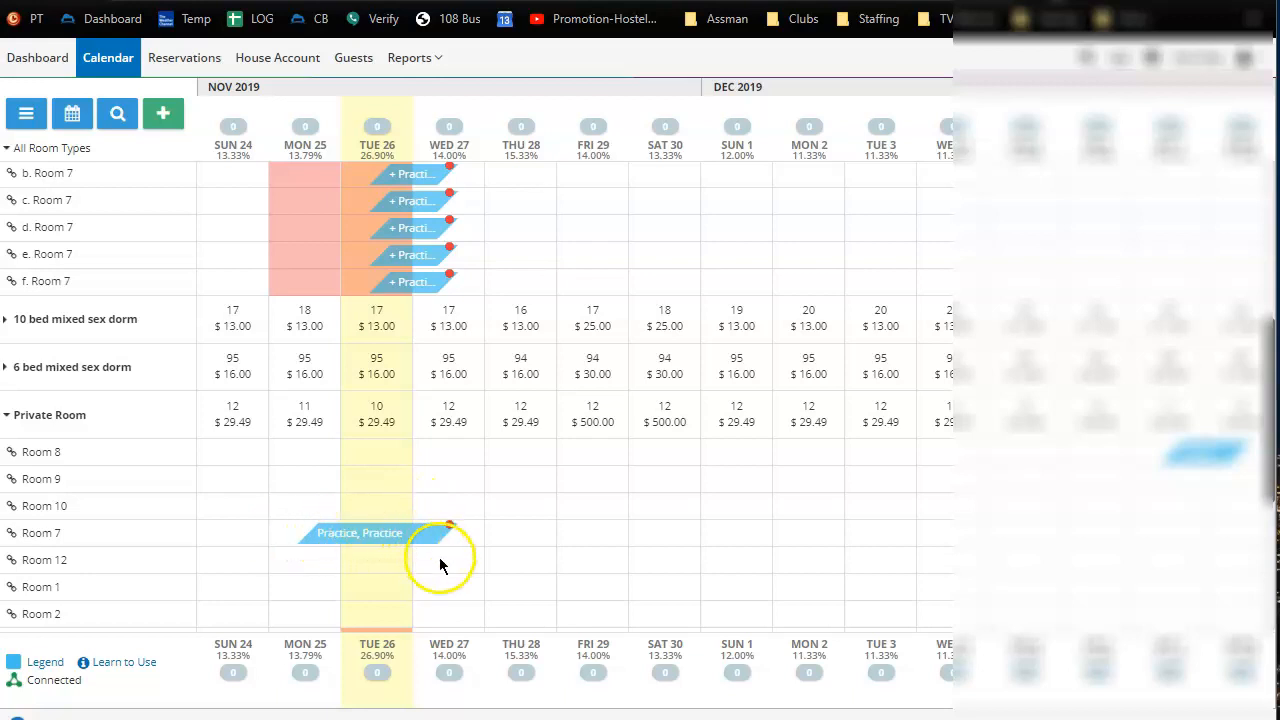
- Examine how the female dorm beds in Rooms 6 and 7 and the matching private rooms are booked for November 25 and 26
scroll(448, 568, "up", 2)
scroll(448, 568, "up", 2)
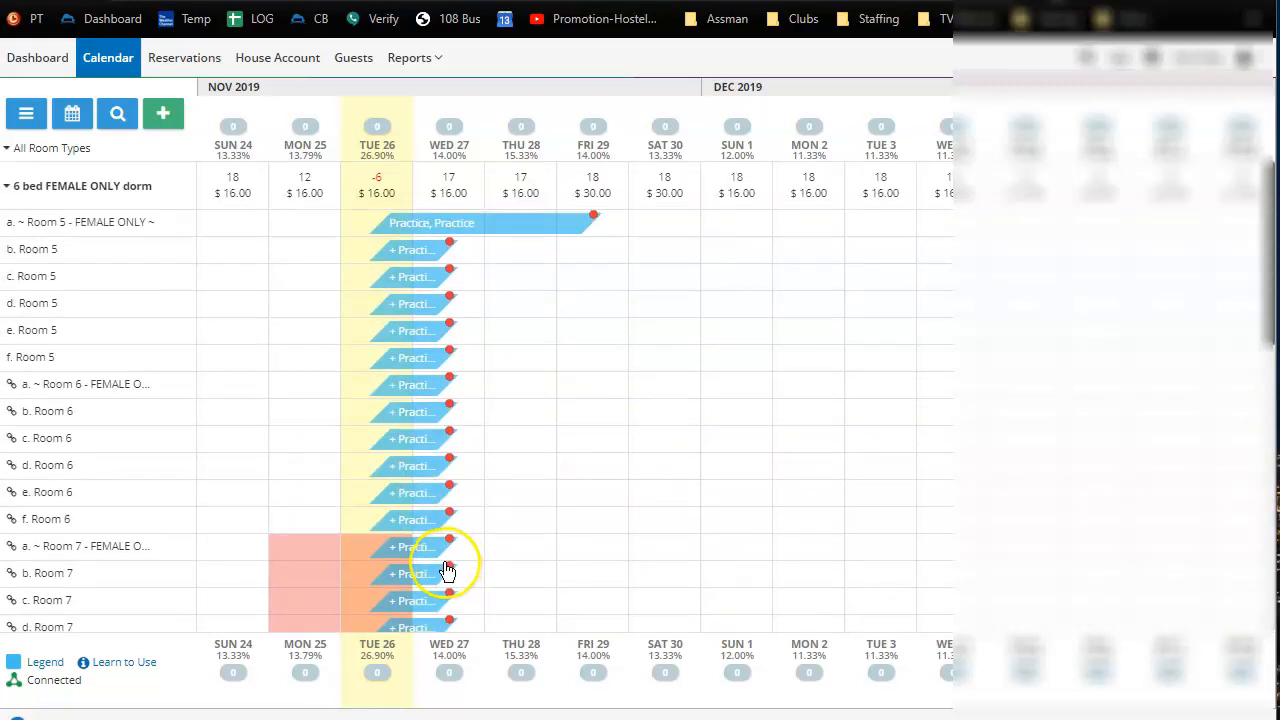
scroll(447, 569, "down", 4)
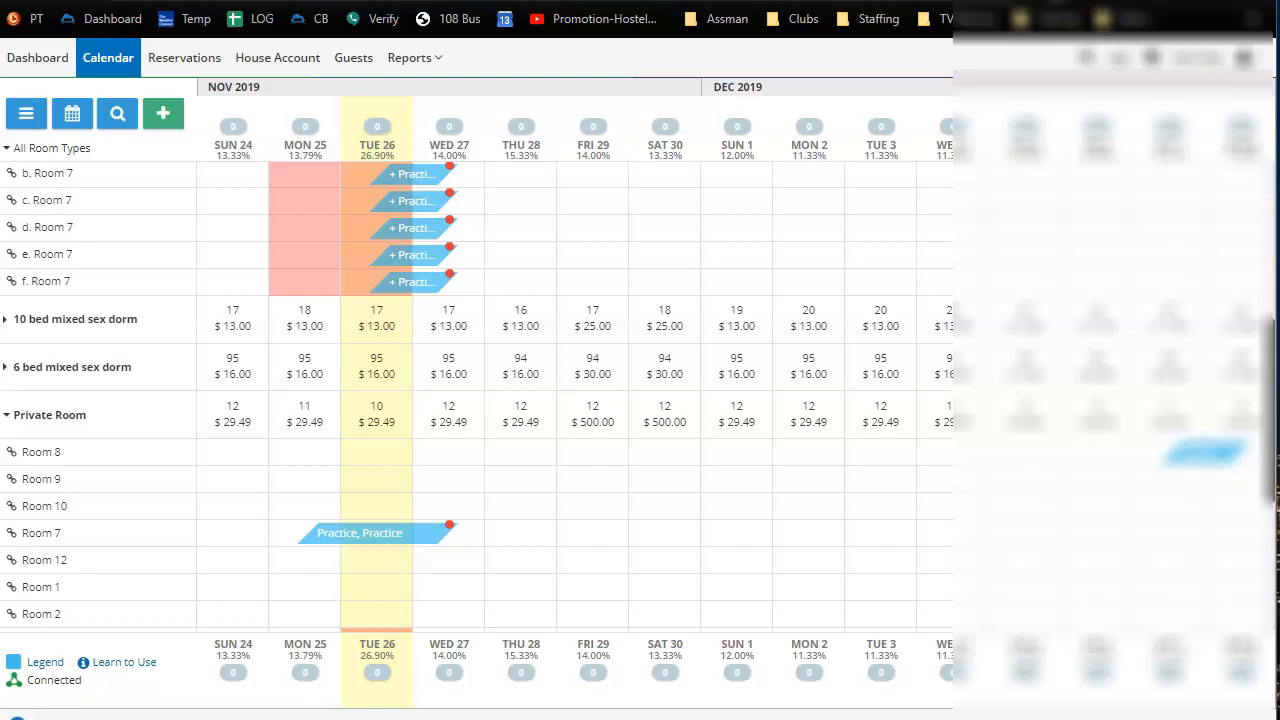
scroll(477, 400, "up", 3)
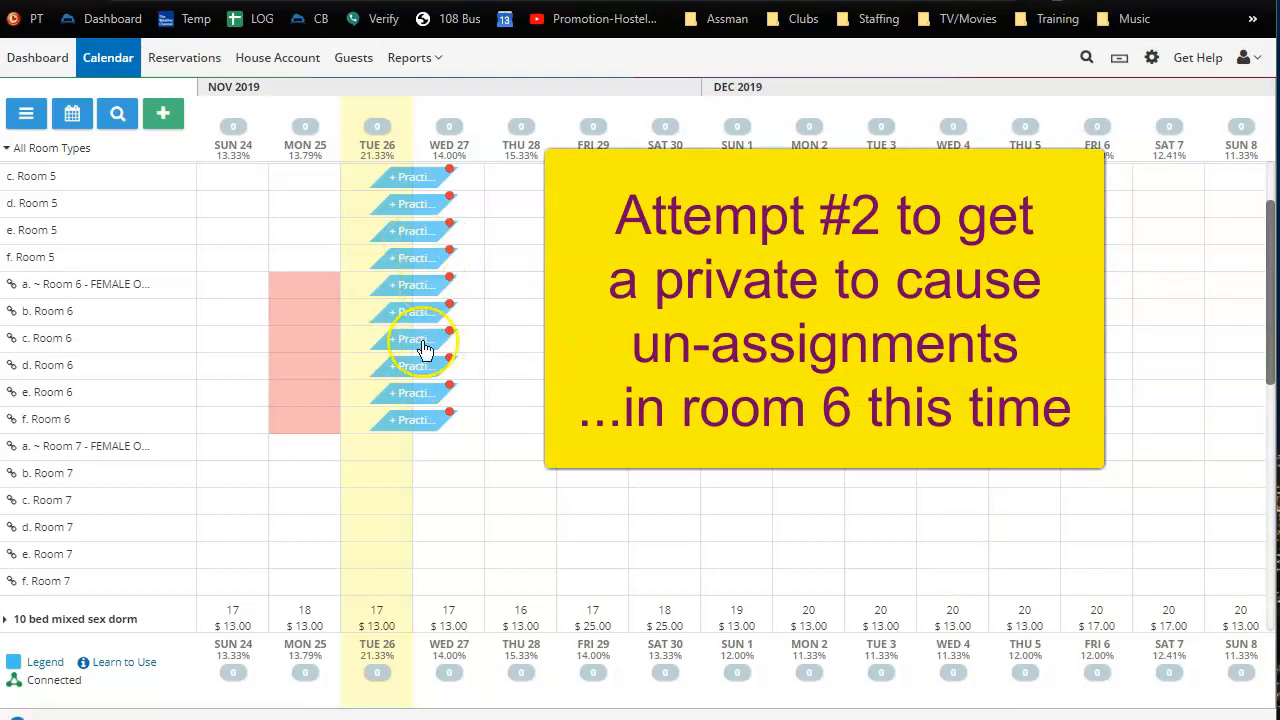
scroll(400, 420, "down", 2)
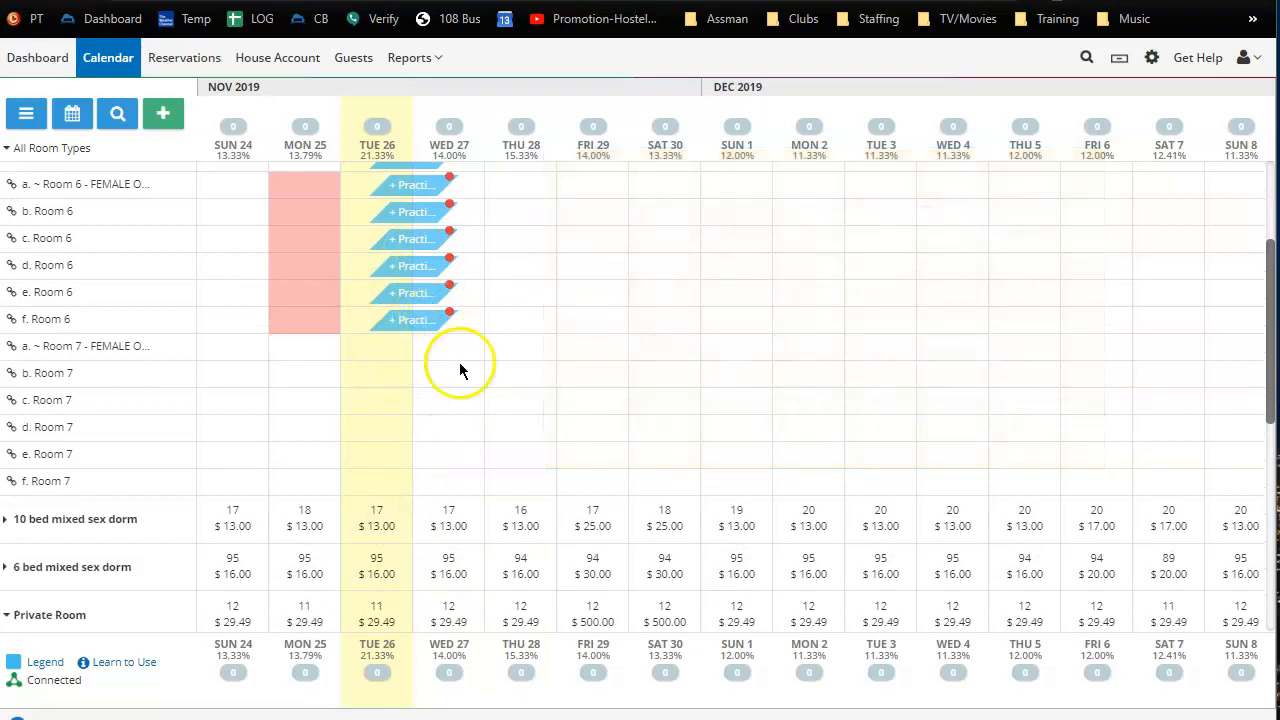
scroll(460, 371, "up", 4)
scroll(420, 514, "down", 1)
scroll(419, 516, "down", 1)
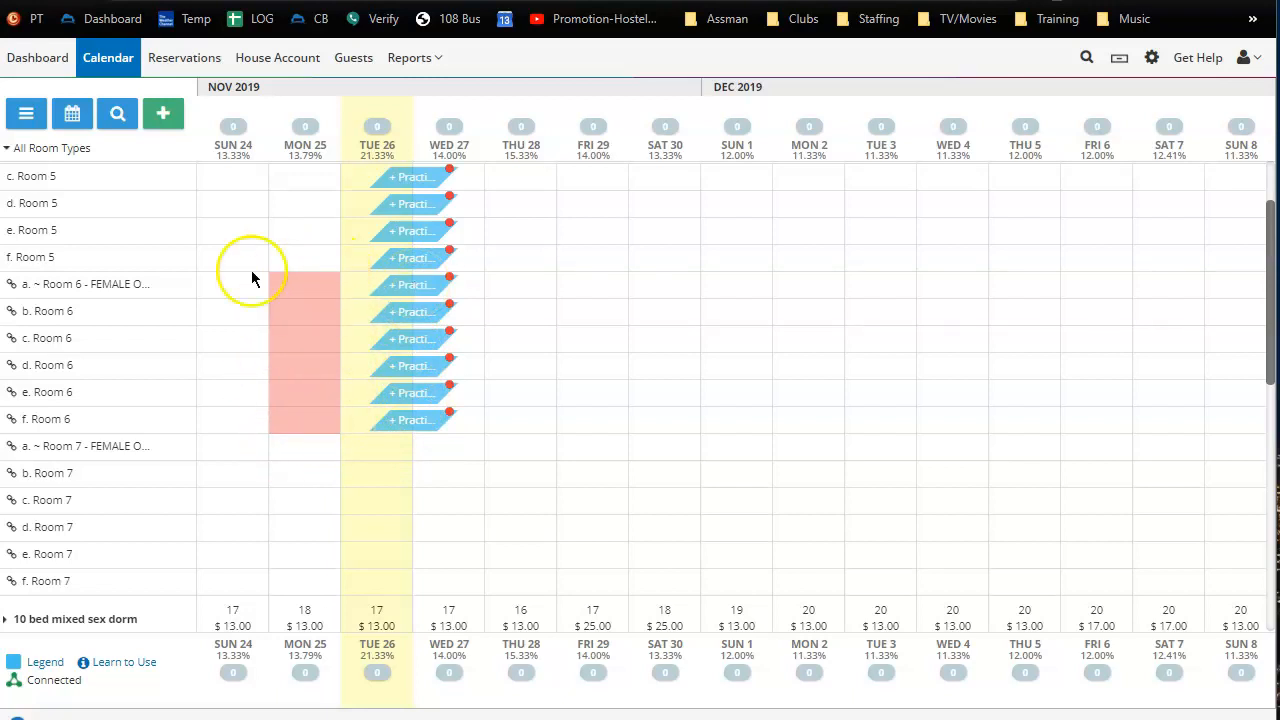
scroll(344, 380, "down", 10)
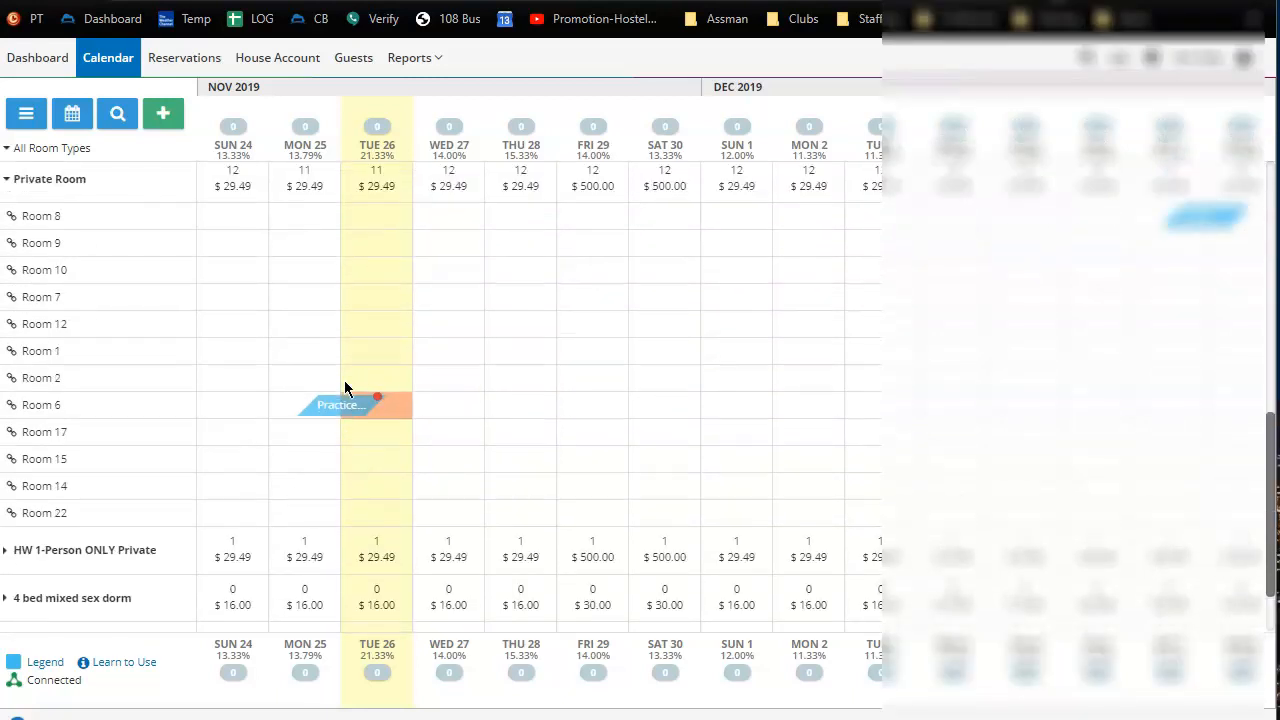
- Add the night of Tuesday, November 26 to the Practice reservation in private Room 6 with Quick Edit and save the updates
left_click(344, 426)
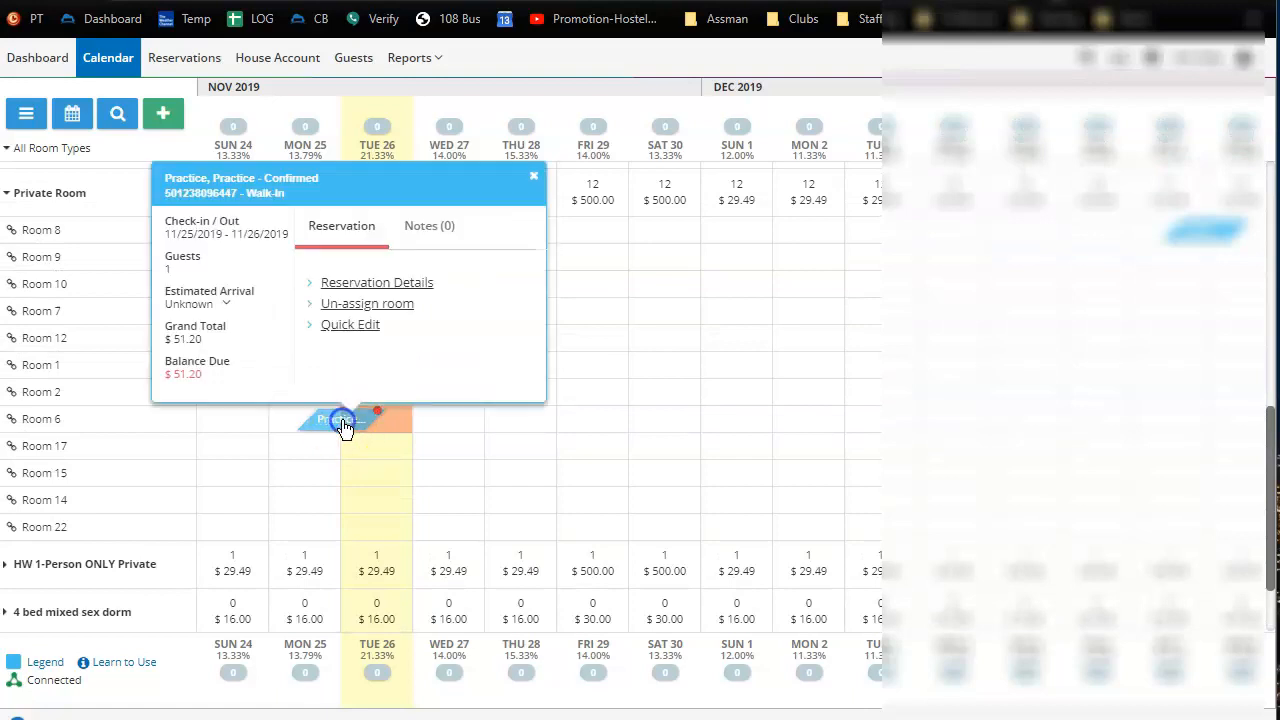
left_click(358, 327)
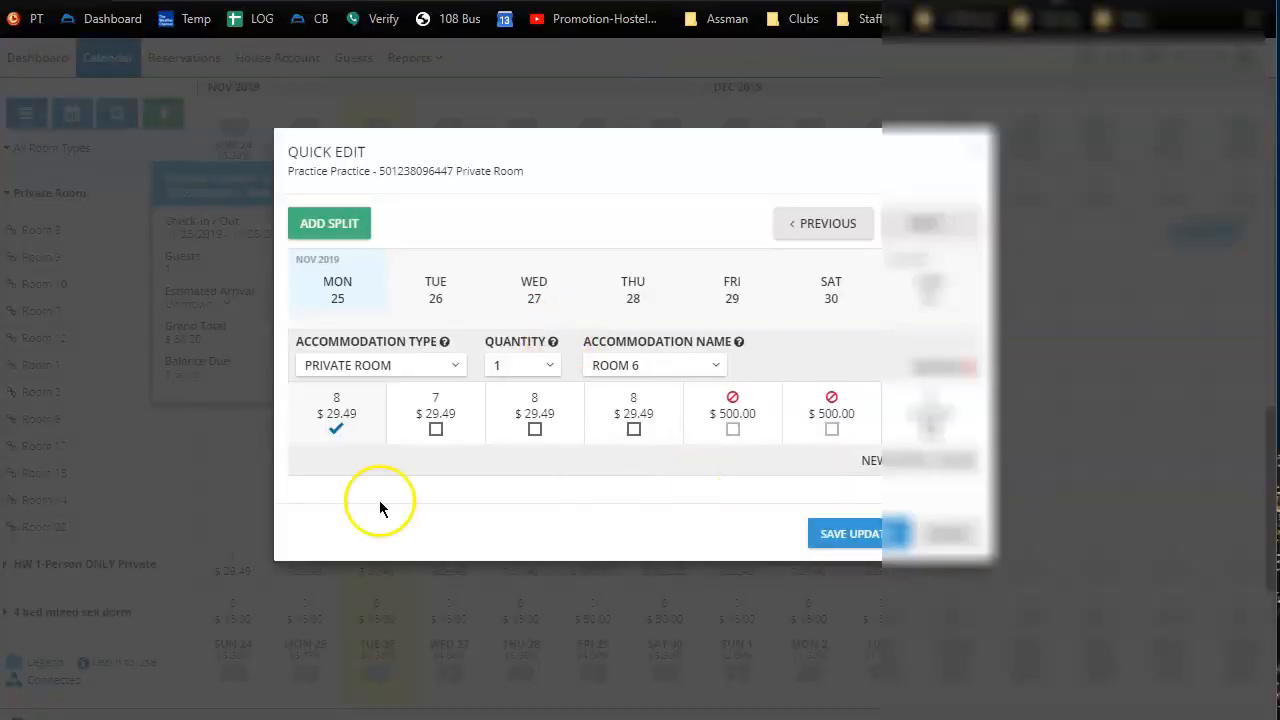
left_click(435, 429)
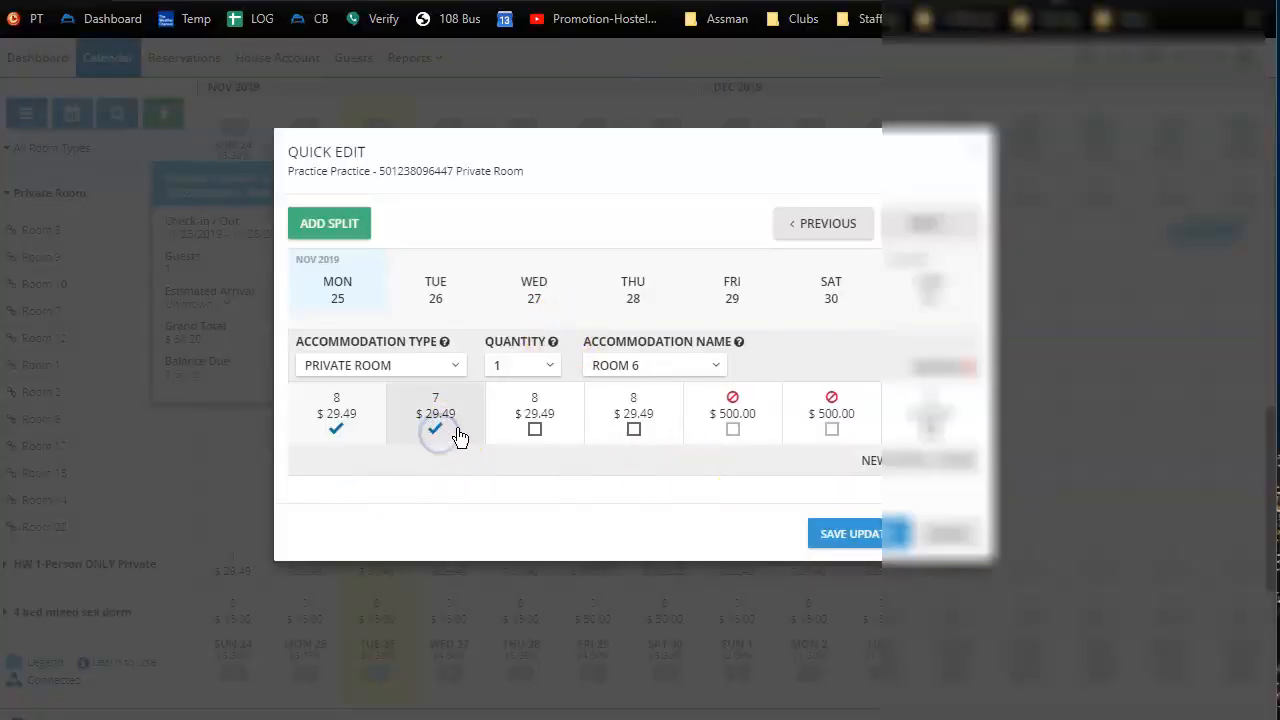
left_click(860, 535)
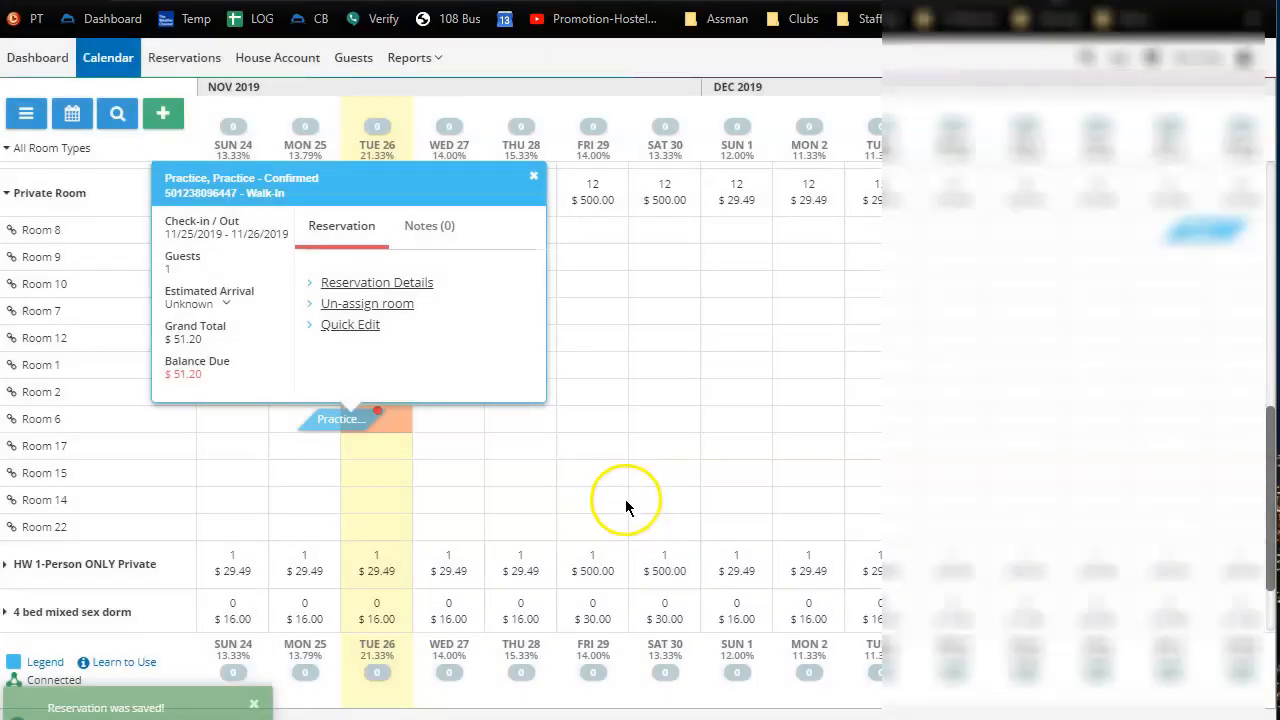
left_click(625, 499)
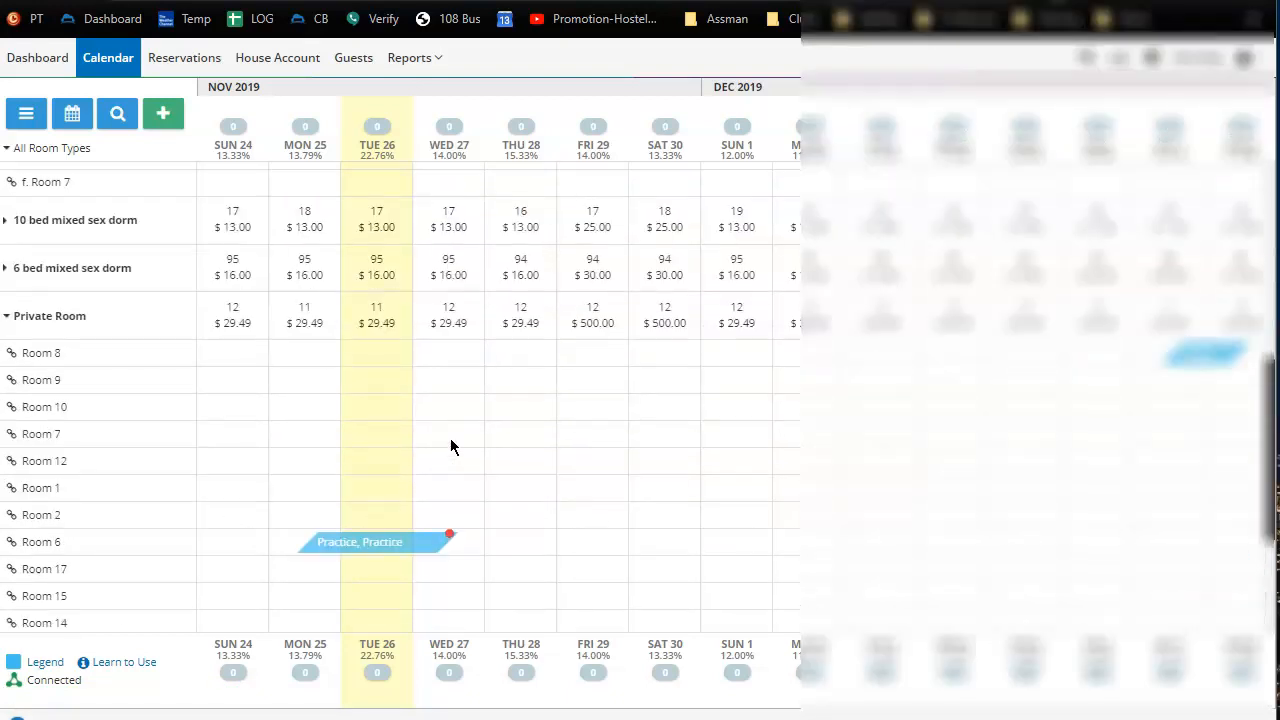
scroll(451, 441, "down", 1)
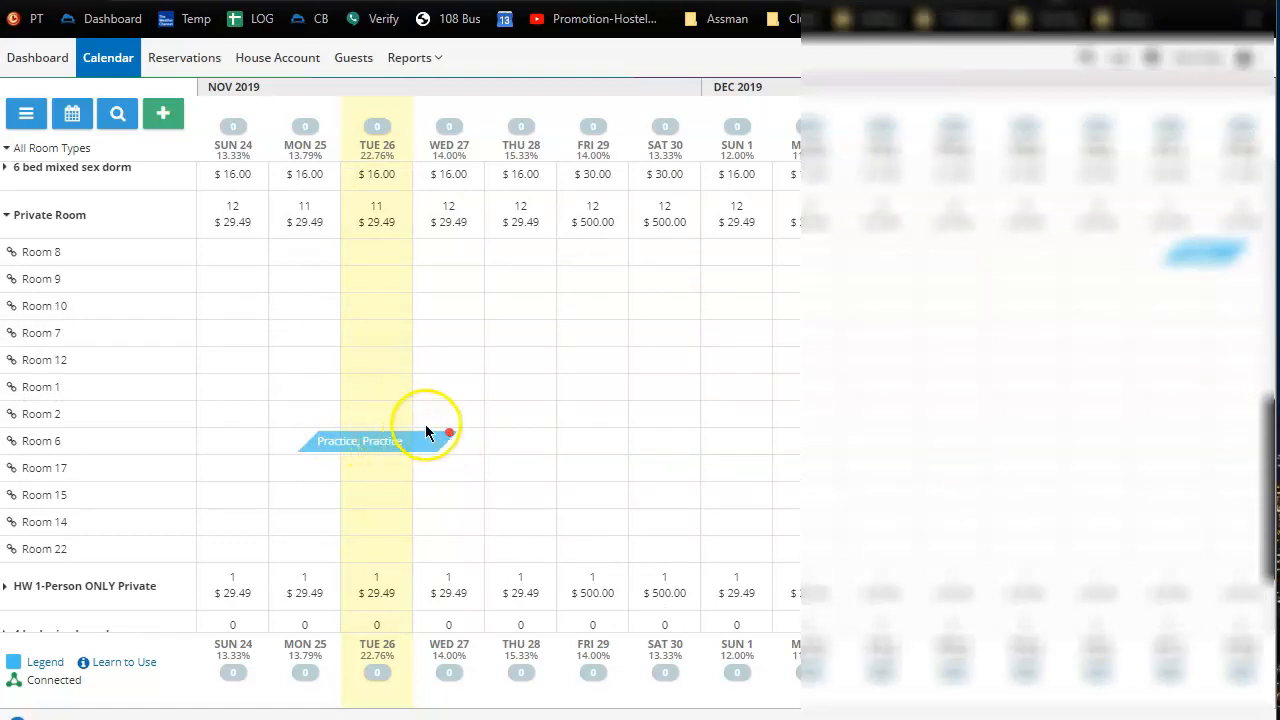
- Un-assign the November 26 Practice bookings from beds f, e, d and c of Room 6 in the 6 bed FEMALE ONLY dorm
scroll(448, 465, "up", 5)
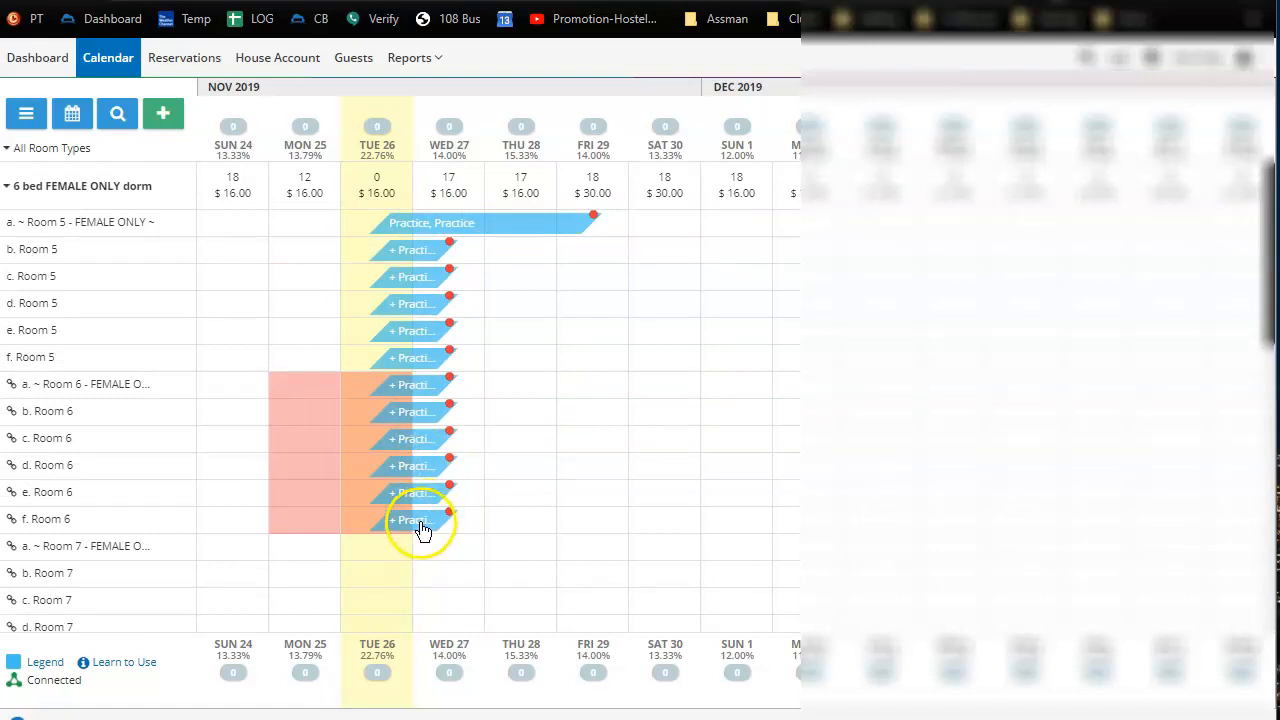
left_click(421, 524)
left_click(445, 408)
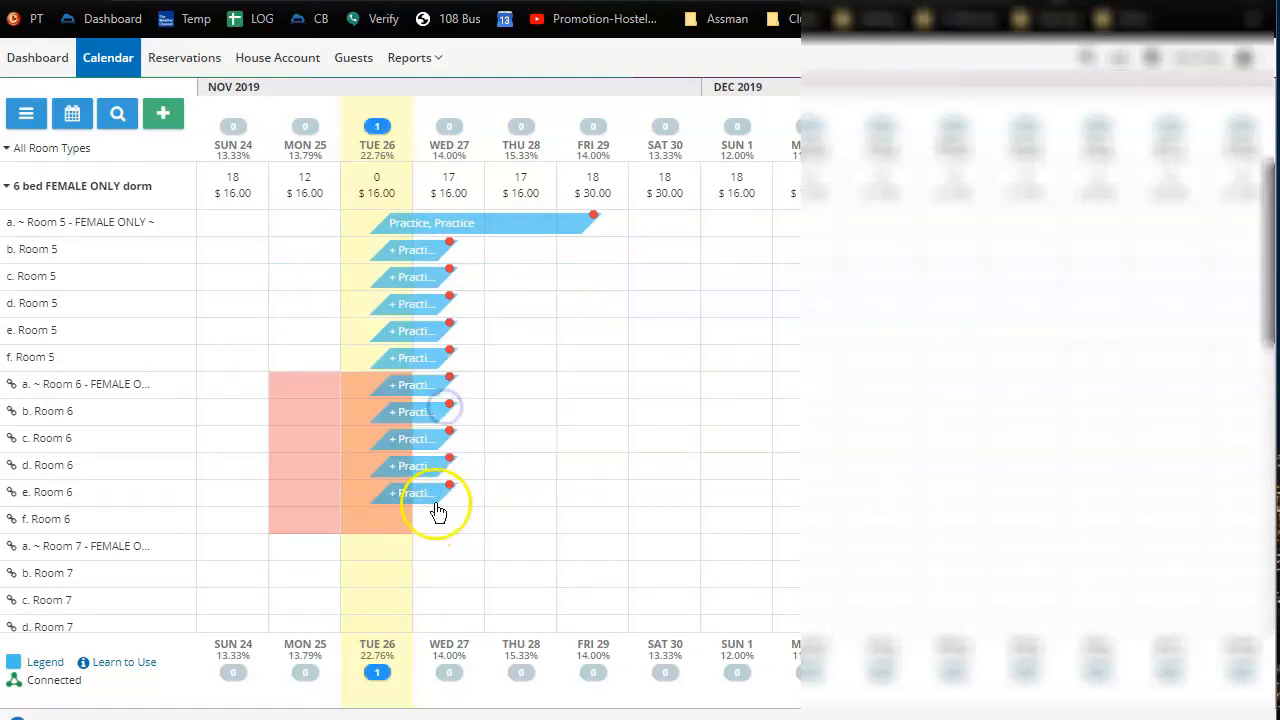
left_click(441, 491)
left_click(429, 375)
left_click(412, 462)
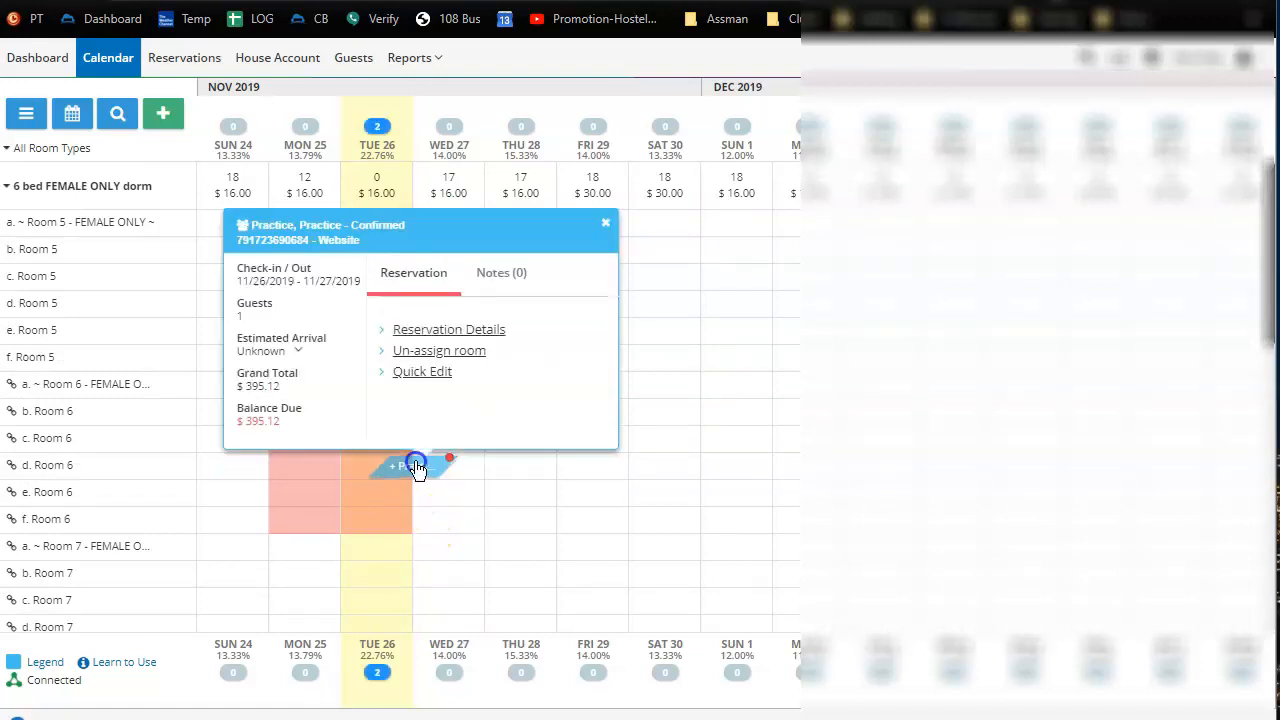
left_click(430, 354)
left_click(414, 445)
left_click(441, 324)
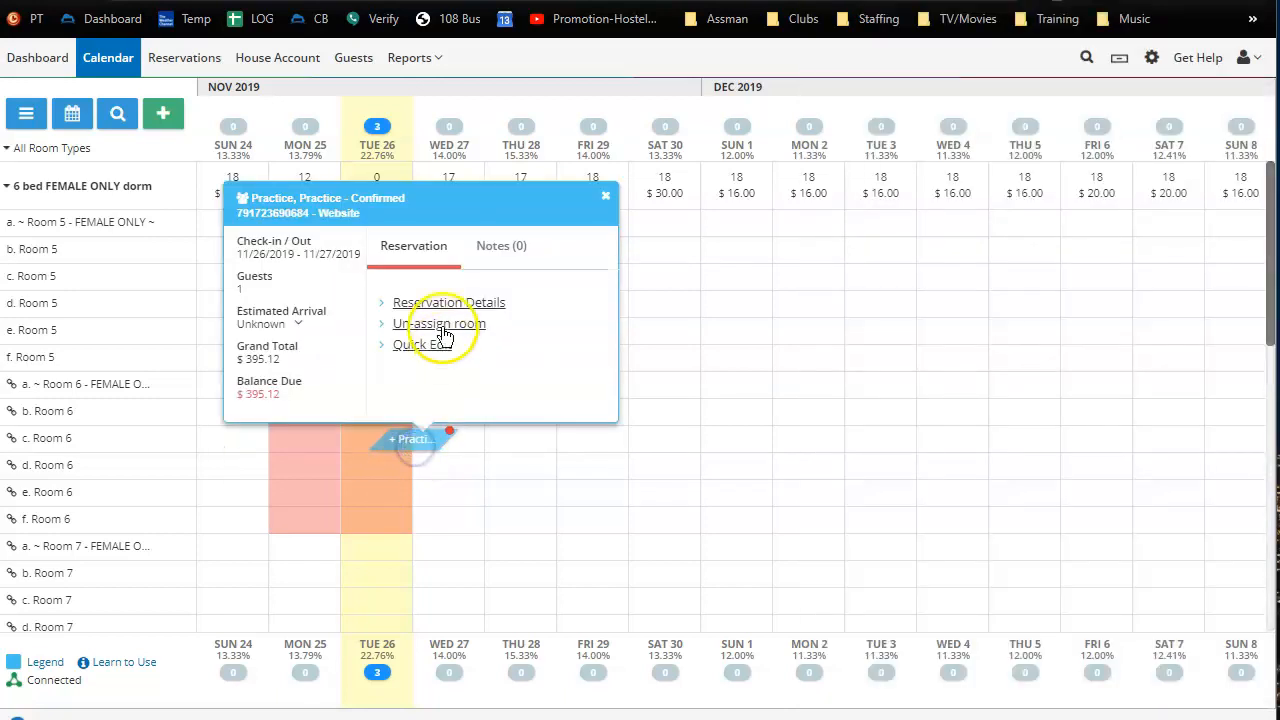
left_click(414, 412)
left_click(443, 296)
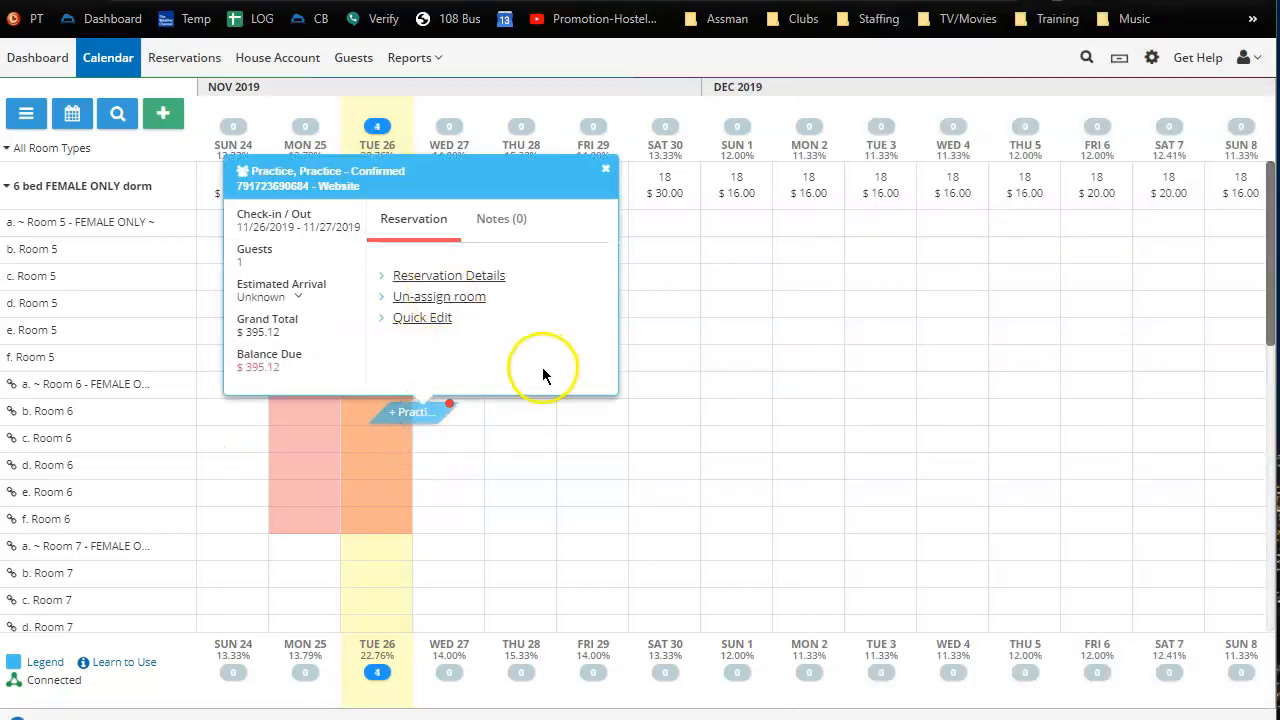
- Move the November 26 Practice bookings in beds b and a of Room 6 to beds a and b of Room 7
left_click(604, 169)
left_click_drag(419, 414, 418, 546)
left_click_drag(420, 390, 420, 582)
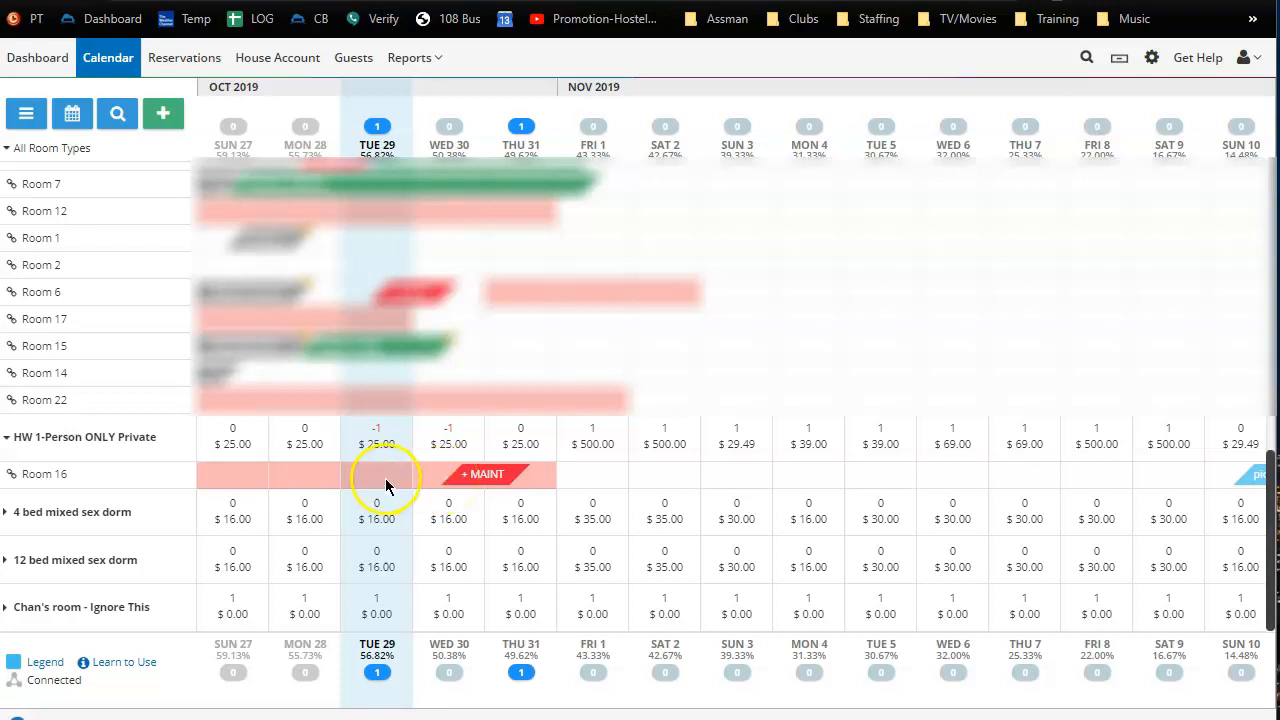
- Assign the unassigned October 29 Practice reservation from HW 1-Person ONLY Private to Room 14 under Private Room, overriding the change alert
left_click(376, 128)
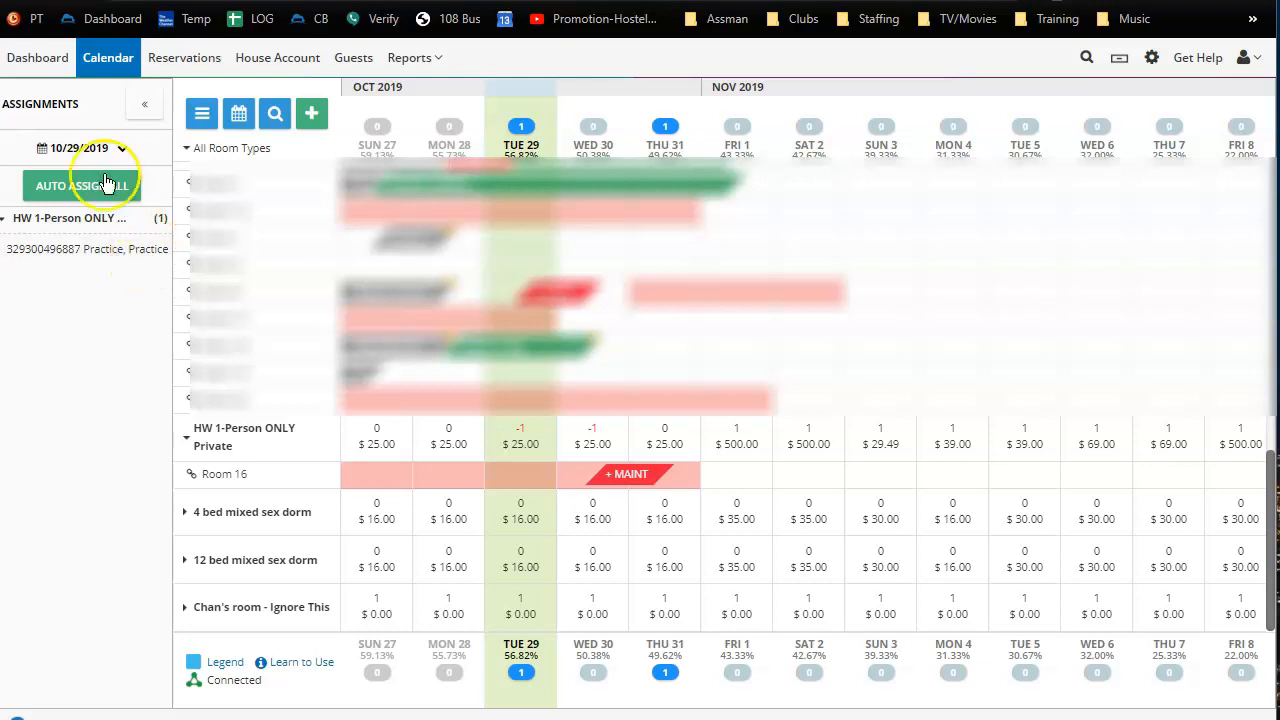
left_click(106, 260)
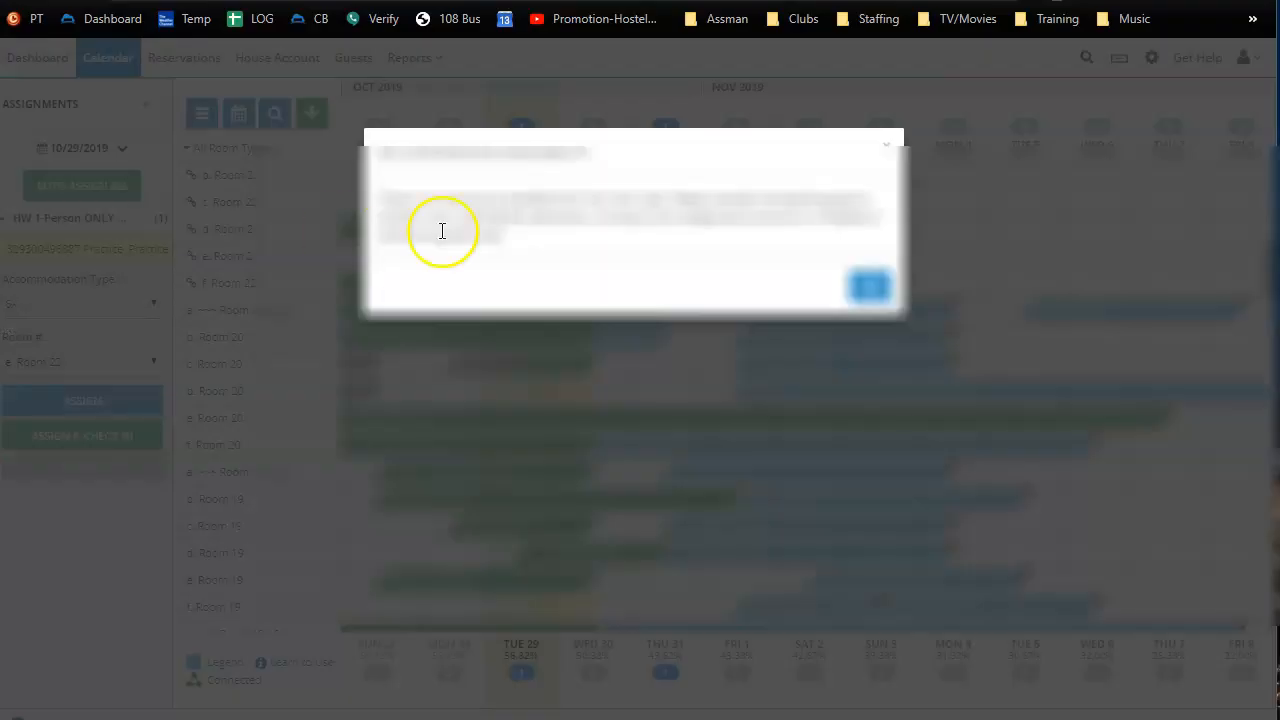
left_click(870, 292)
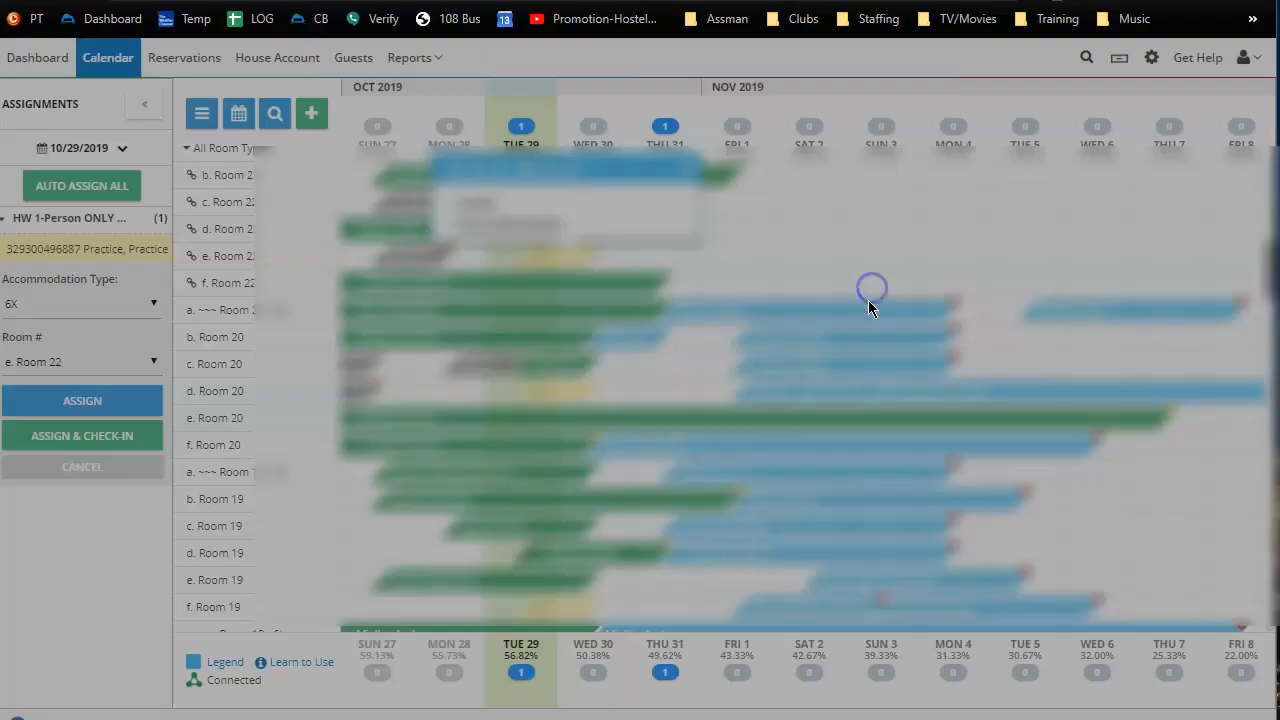
scroll(687, 358, "down", 15)
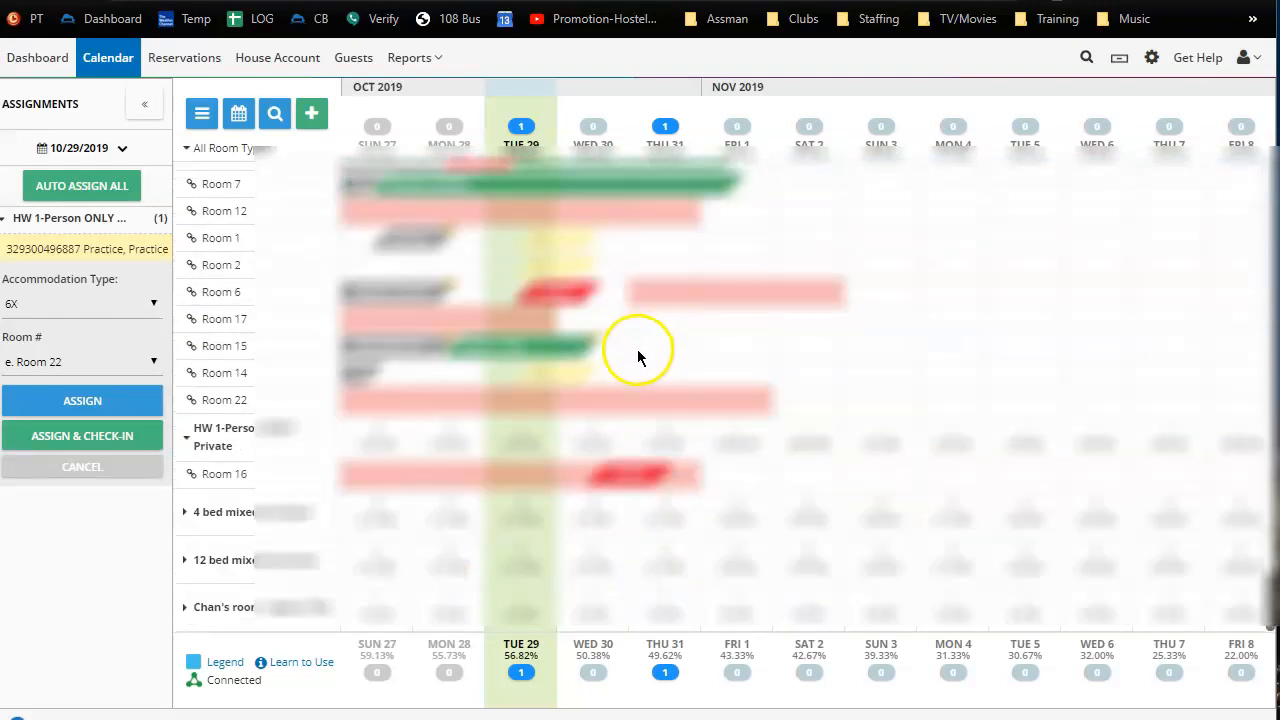
scroll(632, 357, "up", 2)
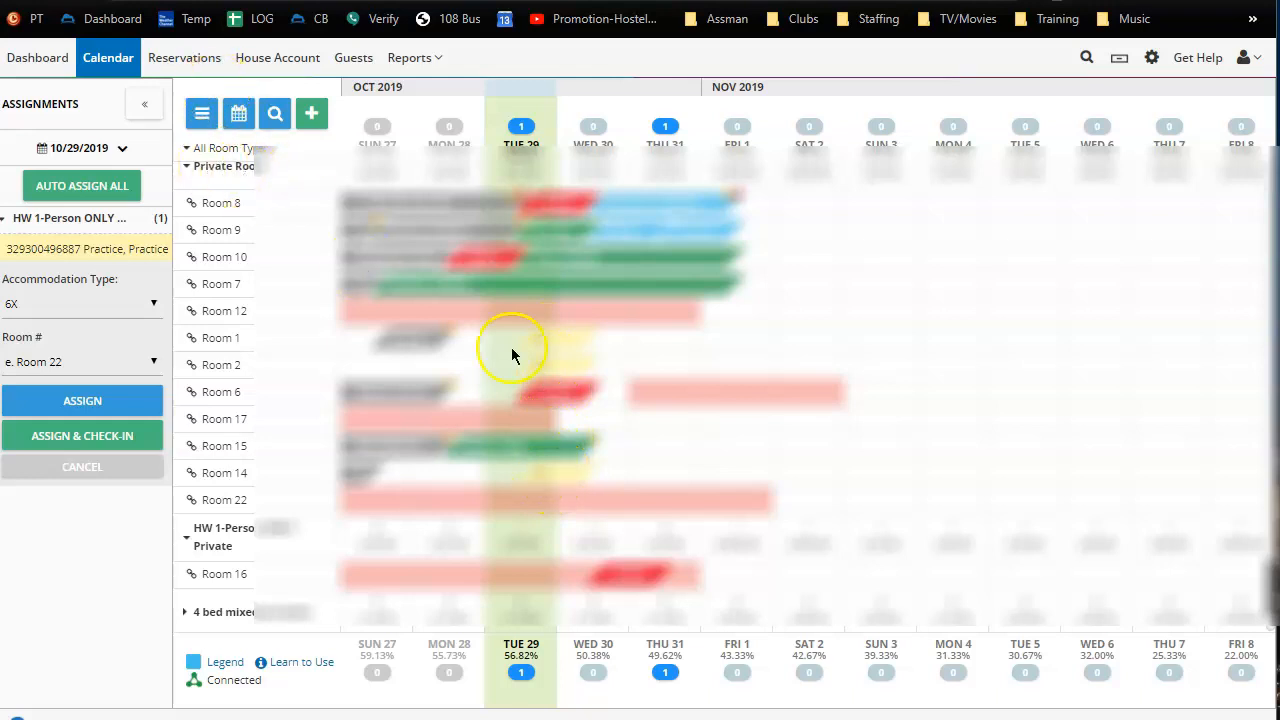
left_click(559, 473)
left_click(482, 424)
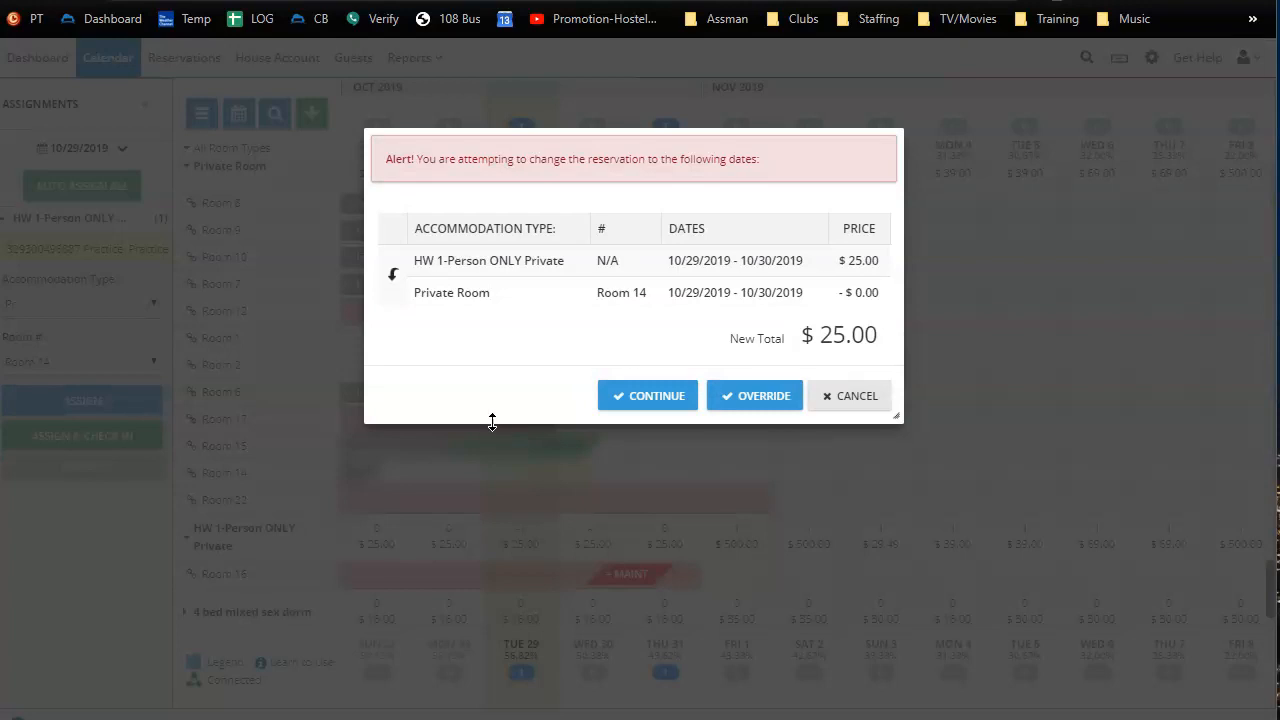
left_click(762, 399)
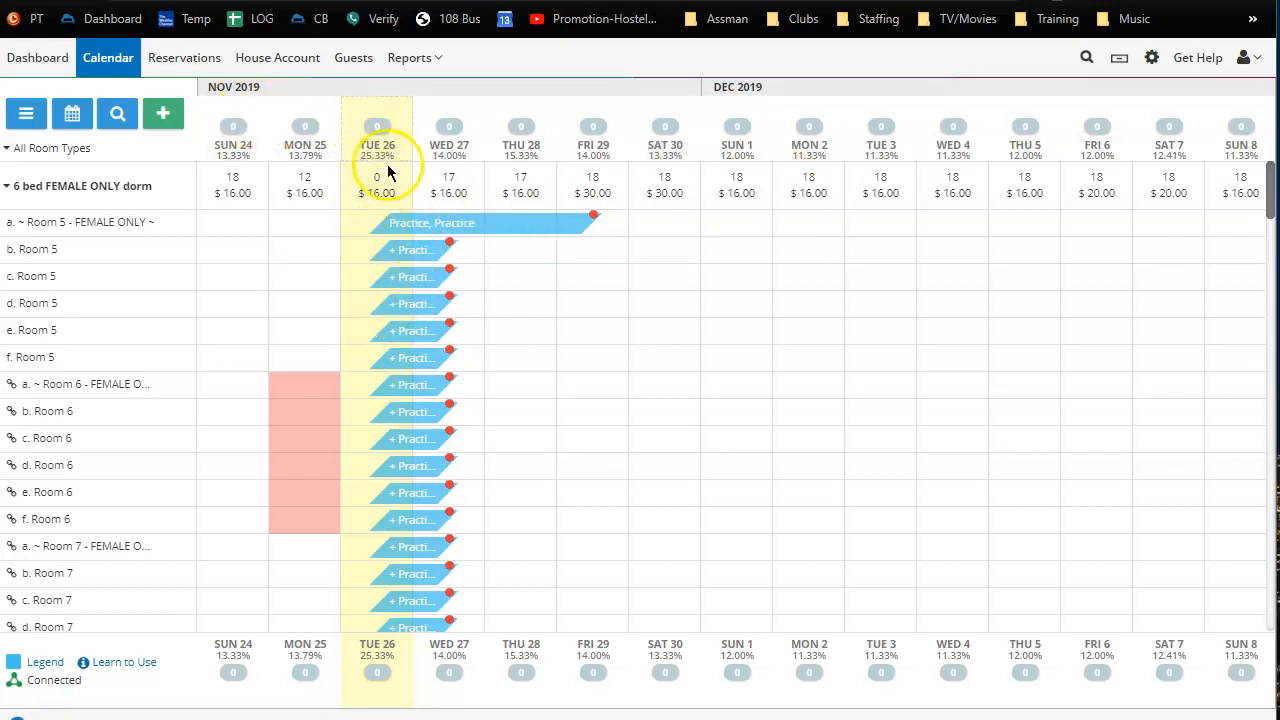
- Un-assign the November 26 Practice bookings from beds a and b of Room 6 in the female dorm
scroll(425, 240, "down", 1)
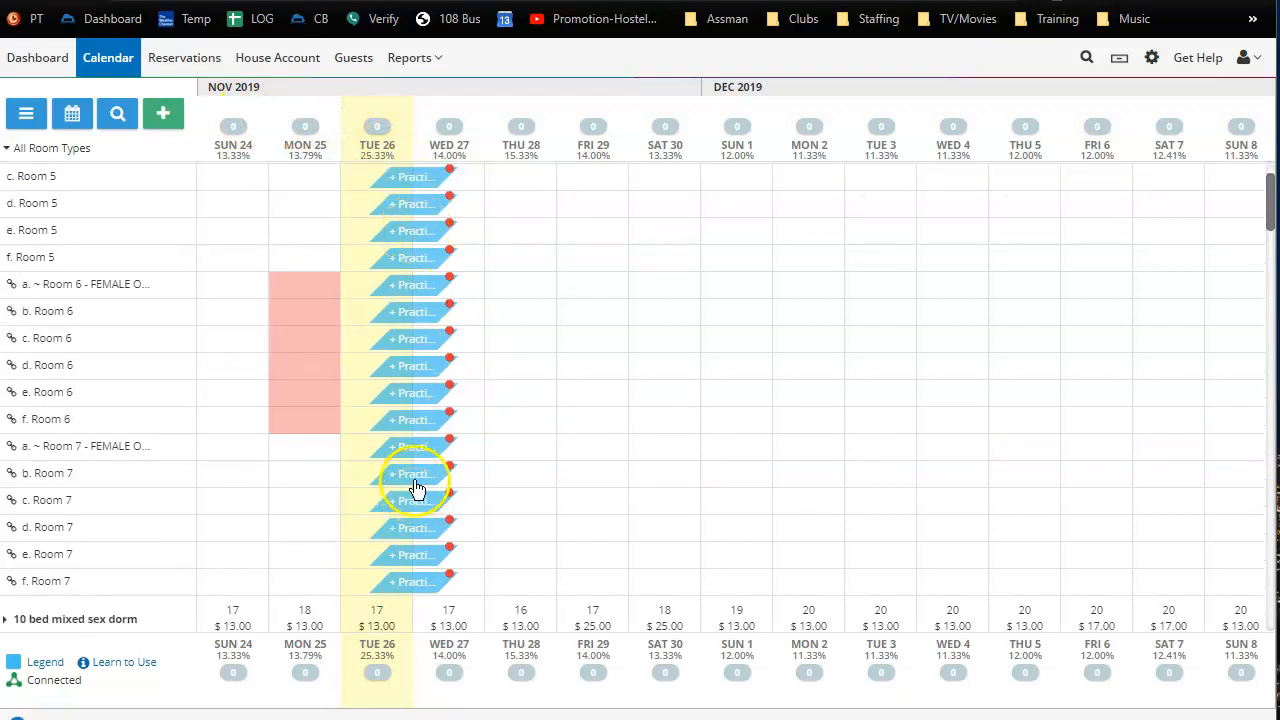
left_click(415, 287)
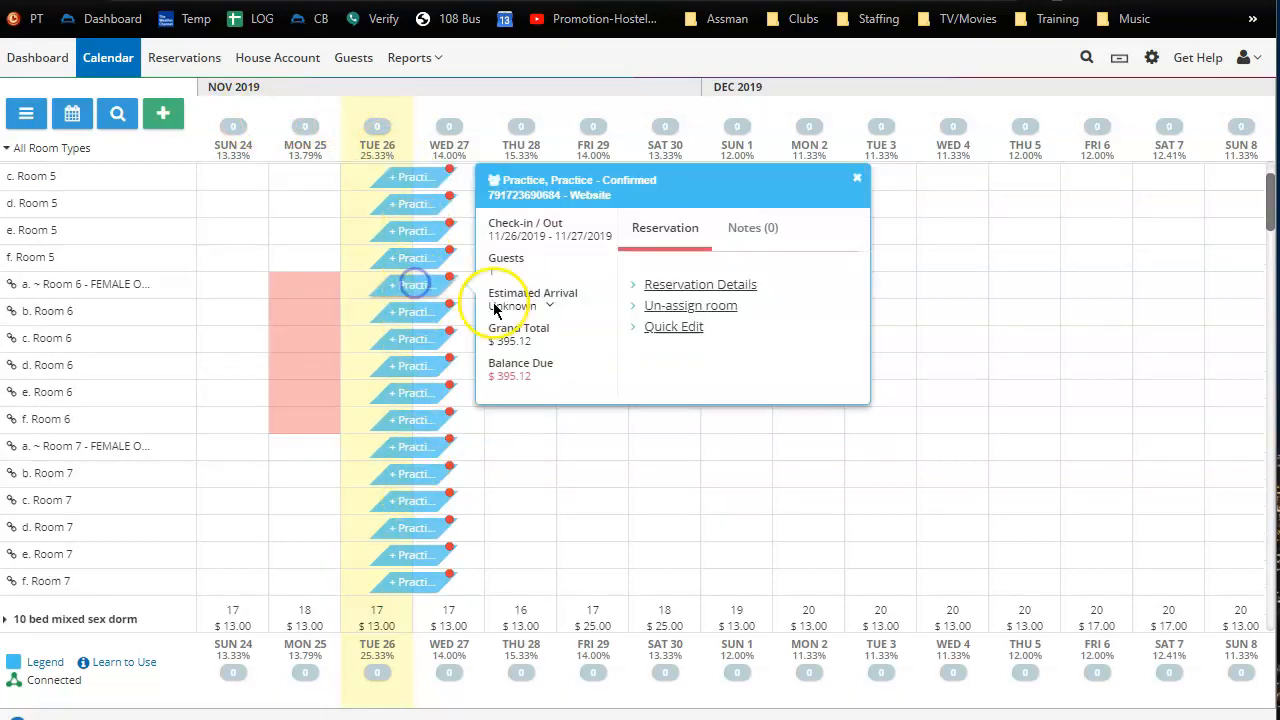
left_click(695, 308)
left_click(421, 326)
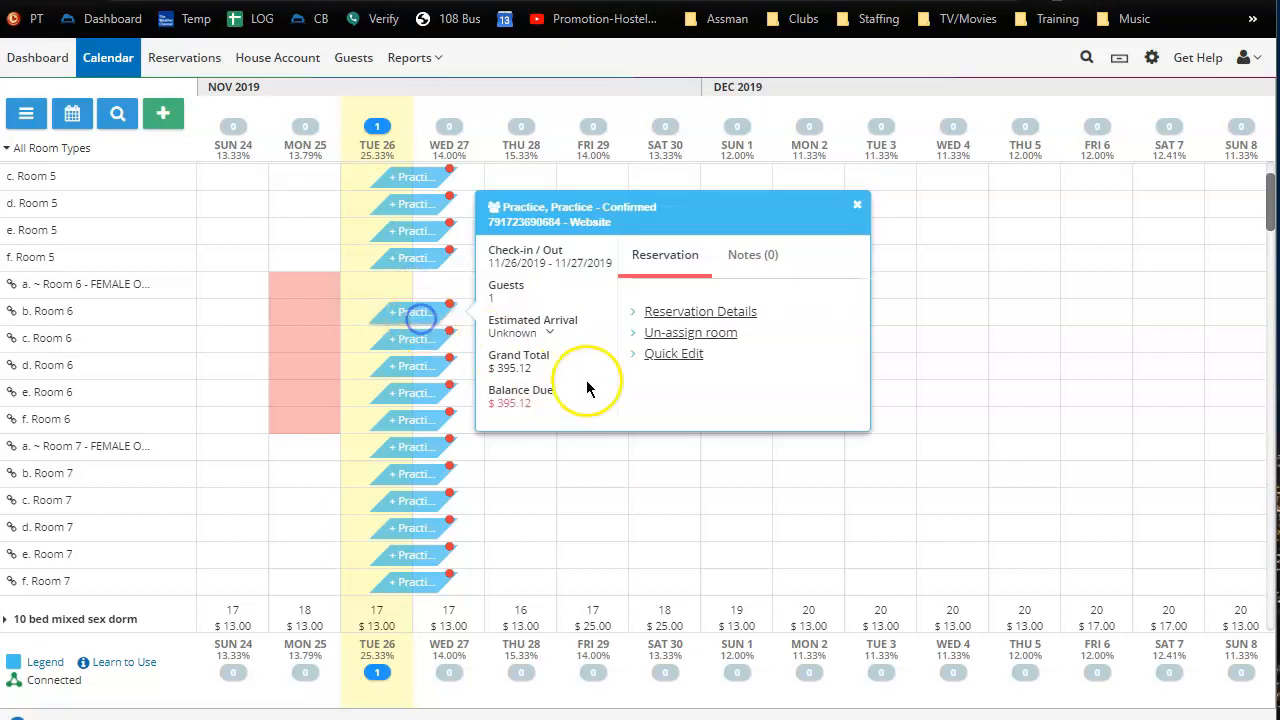
left_click(688, 332)
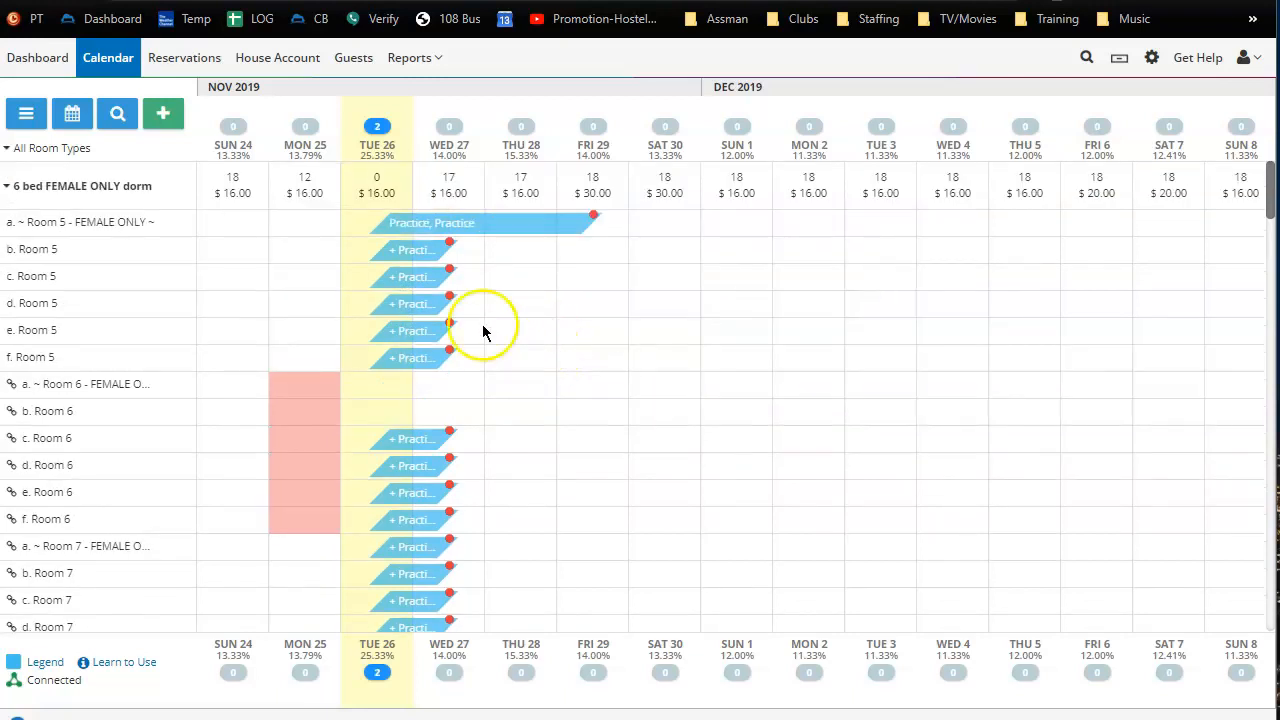
- Search availability for a new Walk-In reservation from 11/26/2019 to 11/27/2019 and examine the offered room types in list and day-by-day views
left_click(162, 118)
left_click(105, 147)
left_click(190, 180)
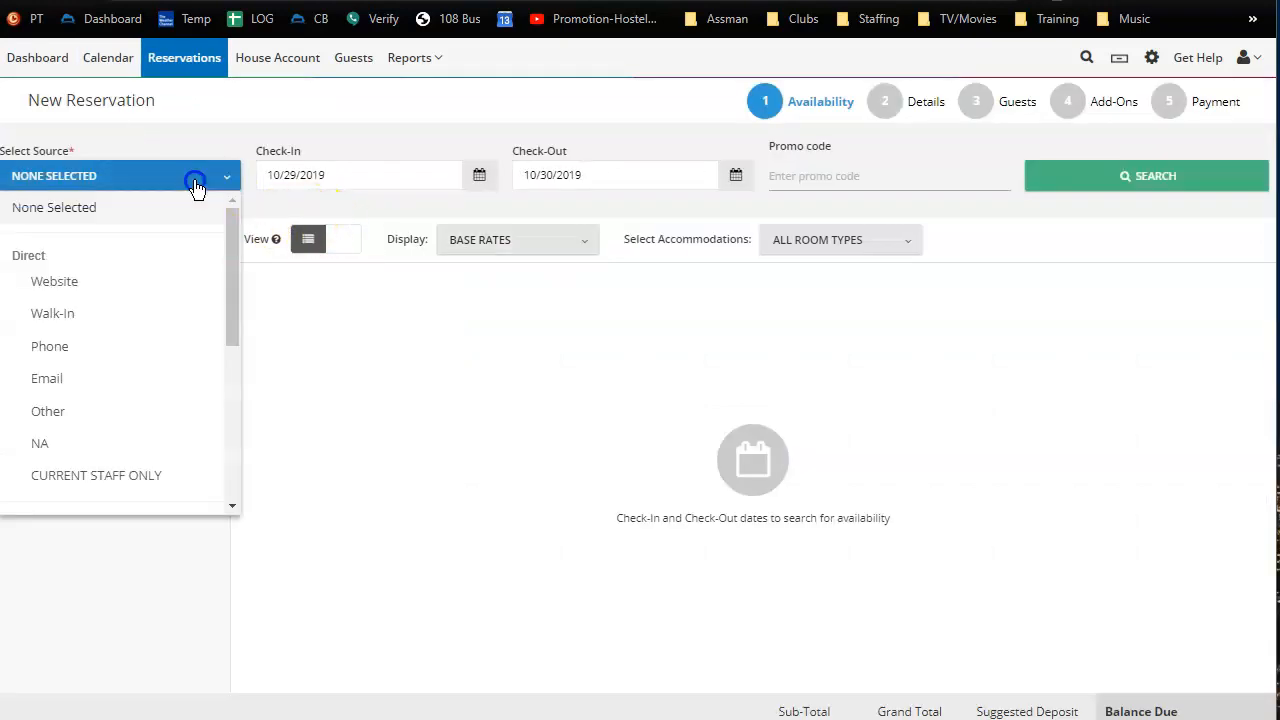
left_click(68, 314)
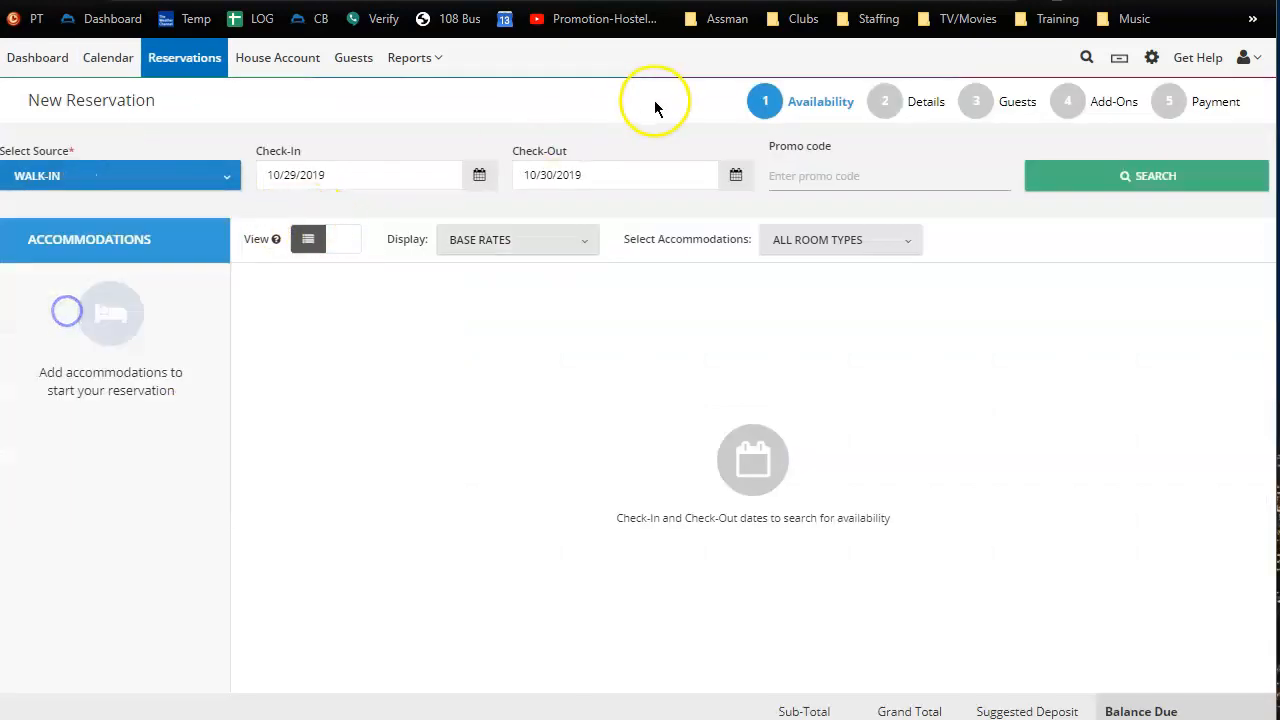
left_click(480, 175)
left_click(440, 207)
left_click(331, 361)
left_click(1122, 180)
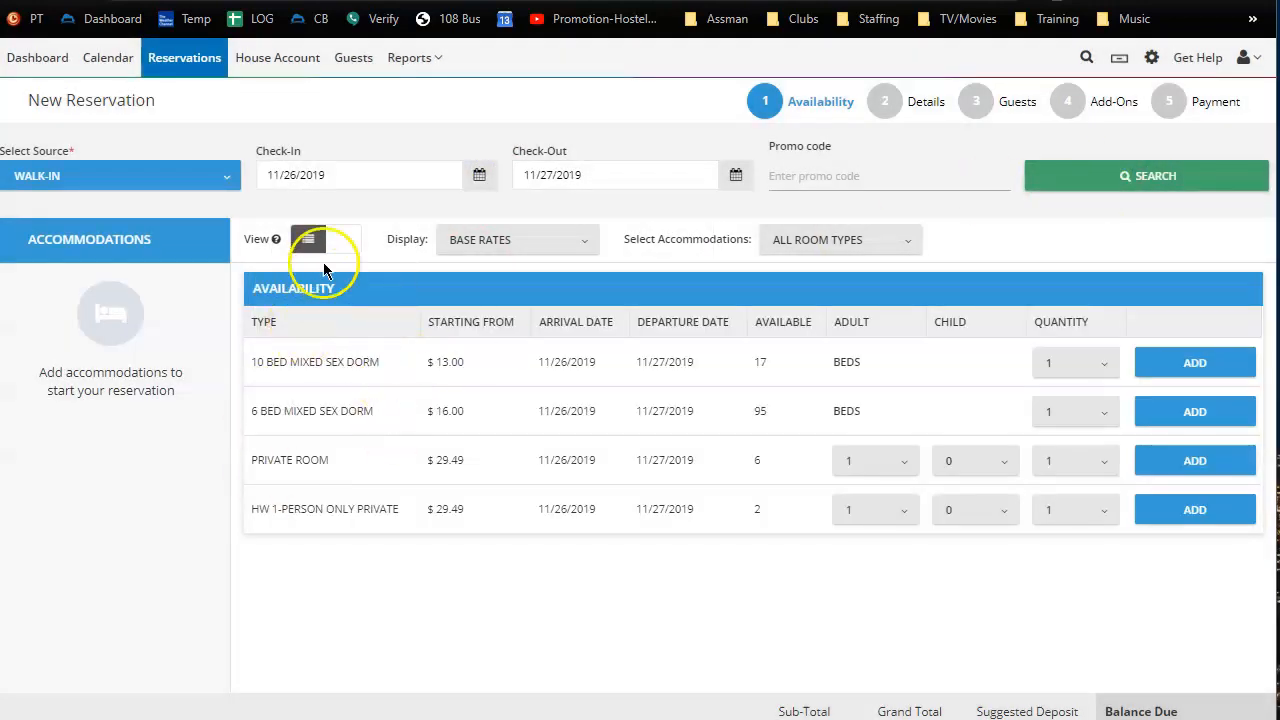
left_click(345, 238)
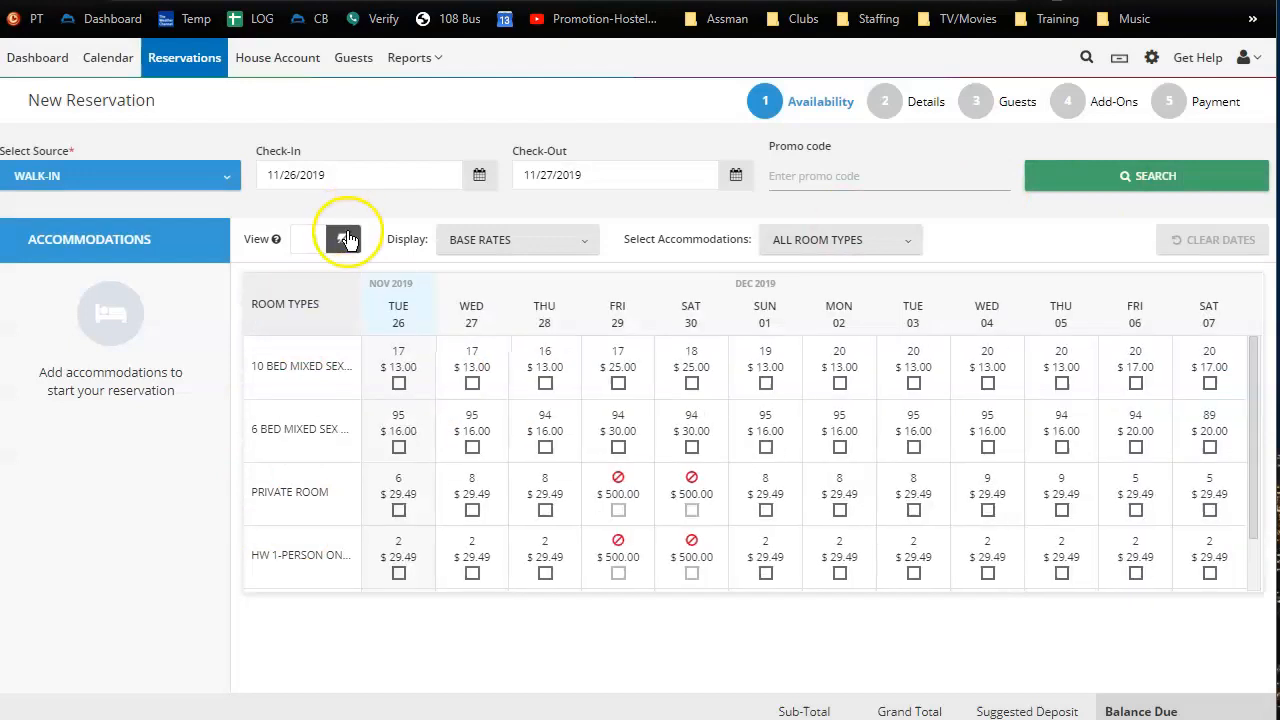
scroll(370, 443, "down", 1)
scroll(368, 444, "up", 1)
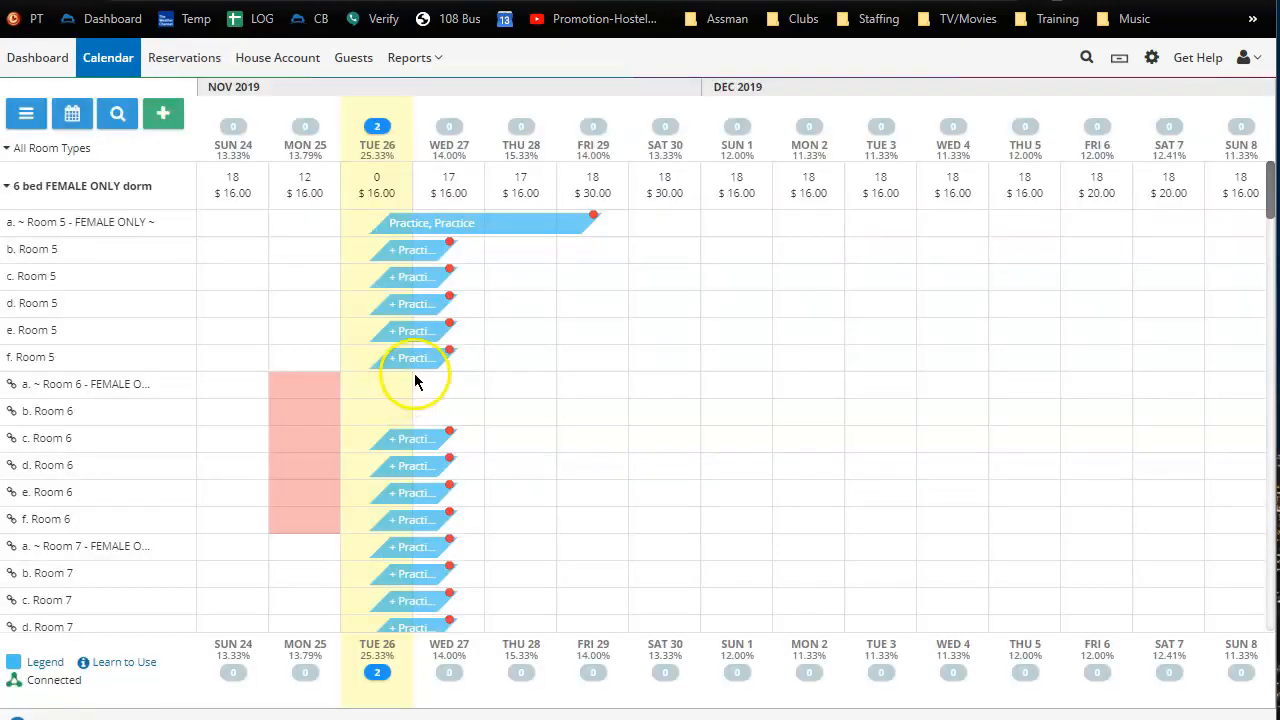
- Un-assign the November 26 Practice booking from bed f. Room 5 in the female dorm
left_click(417, 360)
left_click(458, 244)
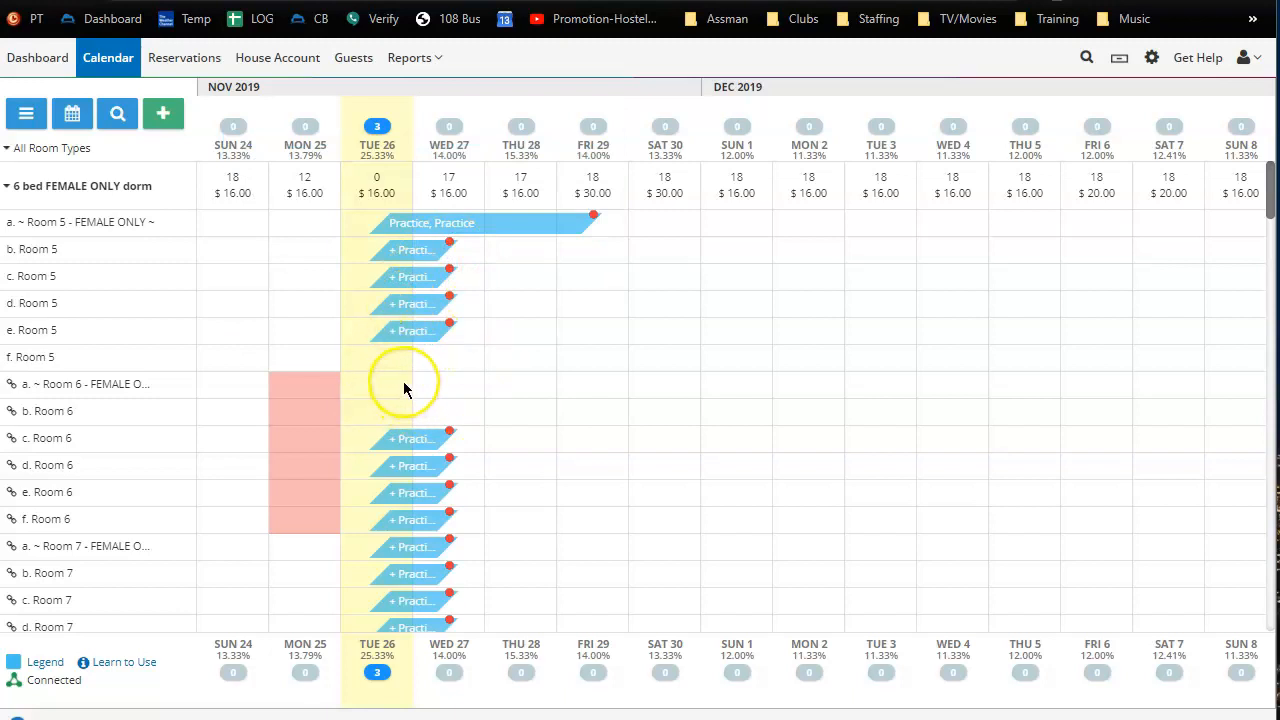
left_click(420, 450)
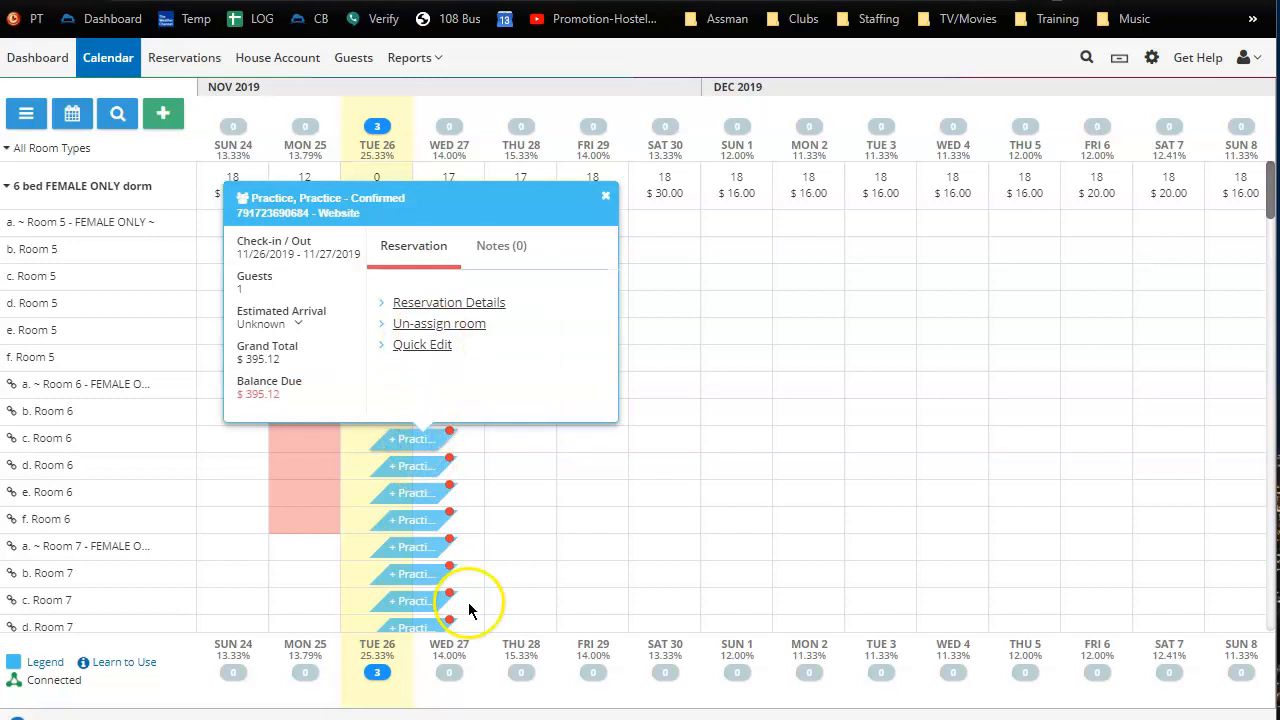
- Open the details of the Walk-In Practice reservation occupying the Room 7 dorm beds and change its status to Cancelled
left_click(410, 573)
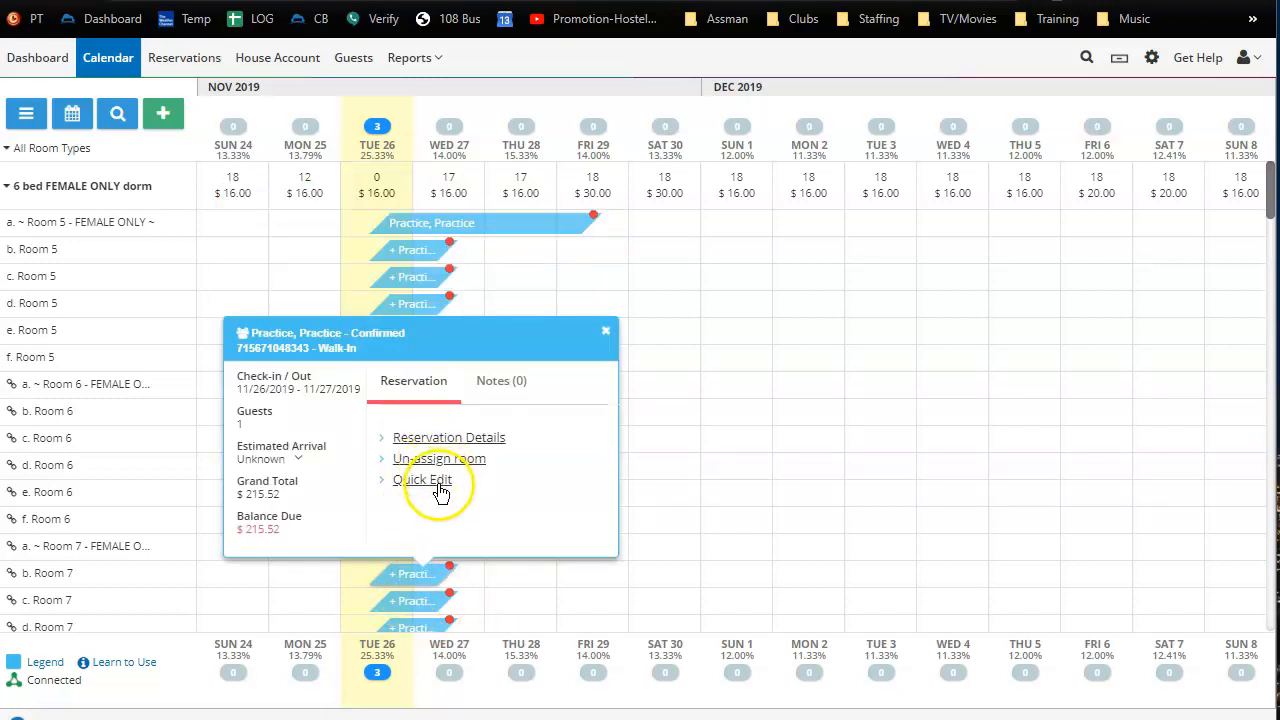
left_click(448, 438)
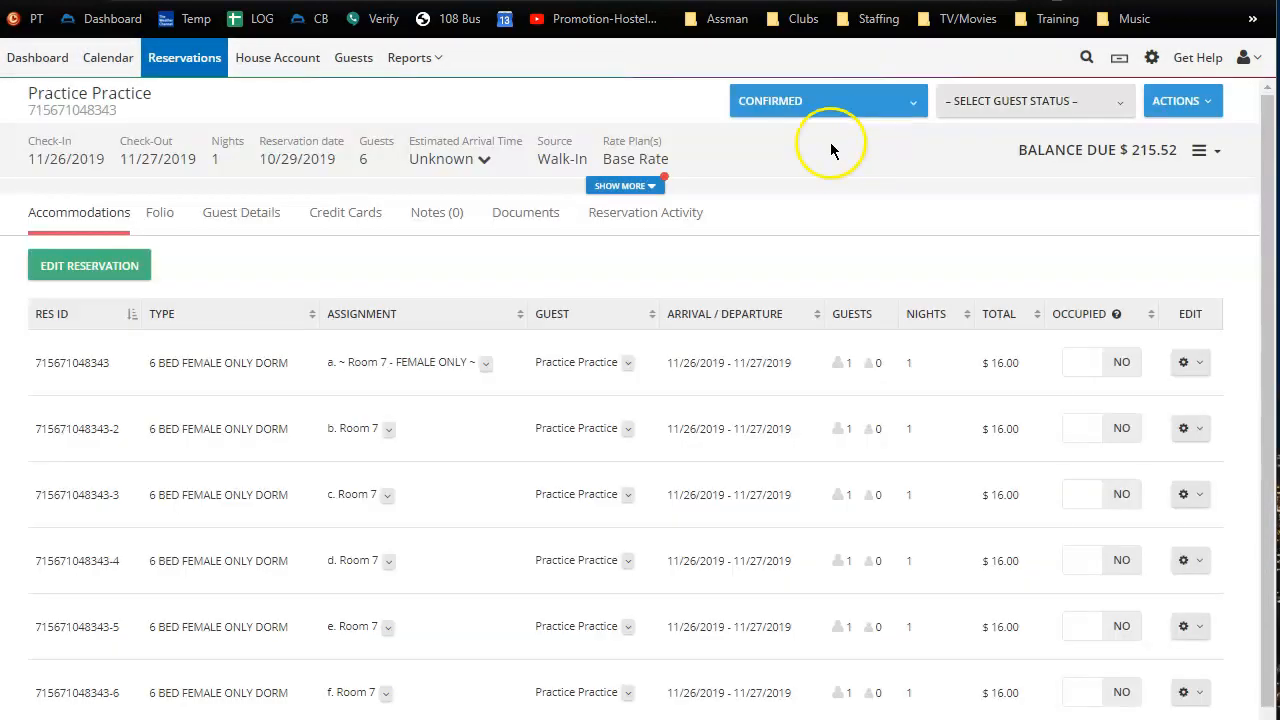
left_click(880, 108)
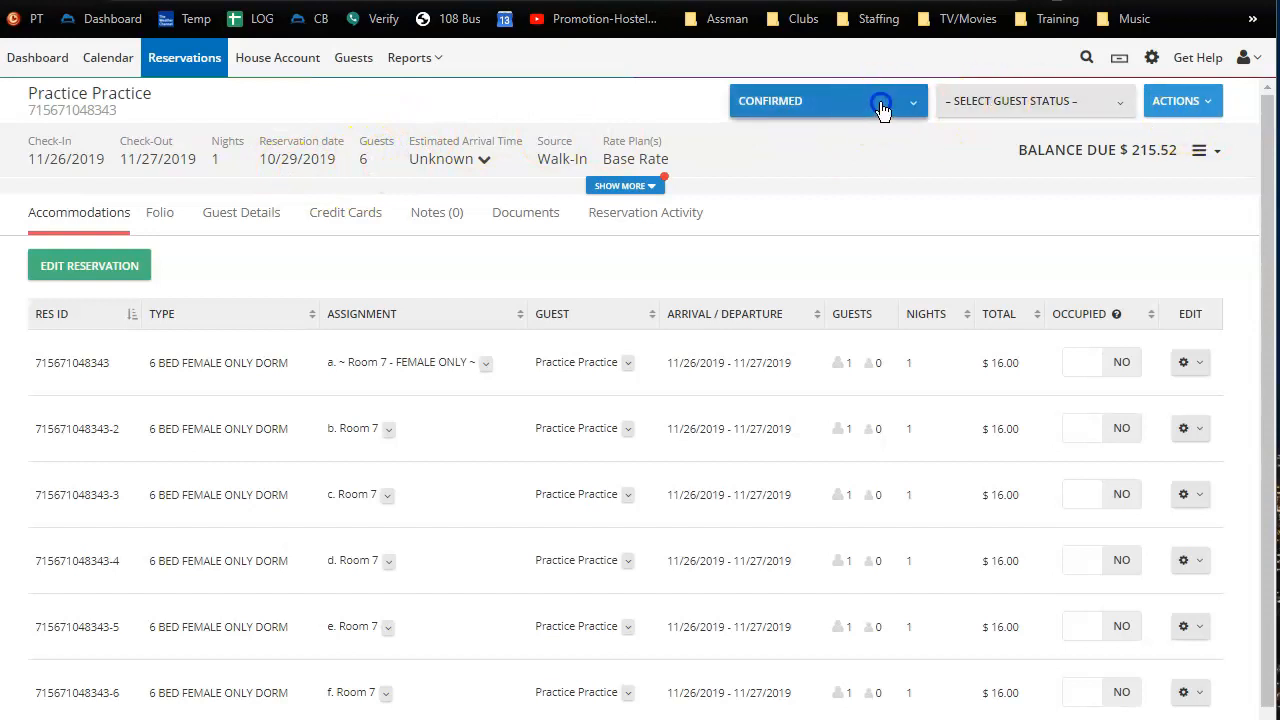
left_click(785, 199)
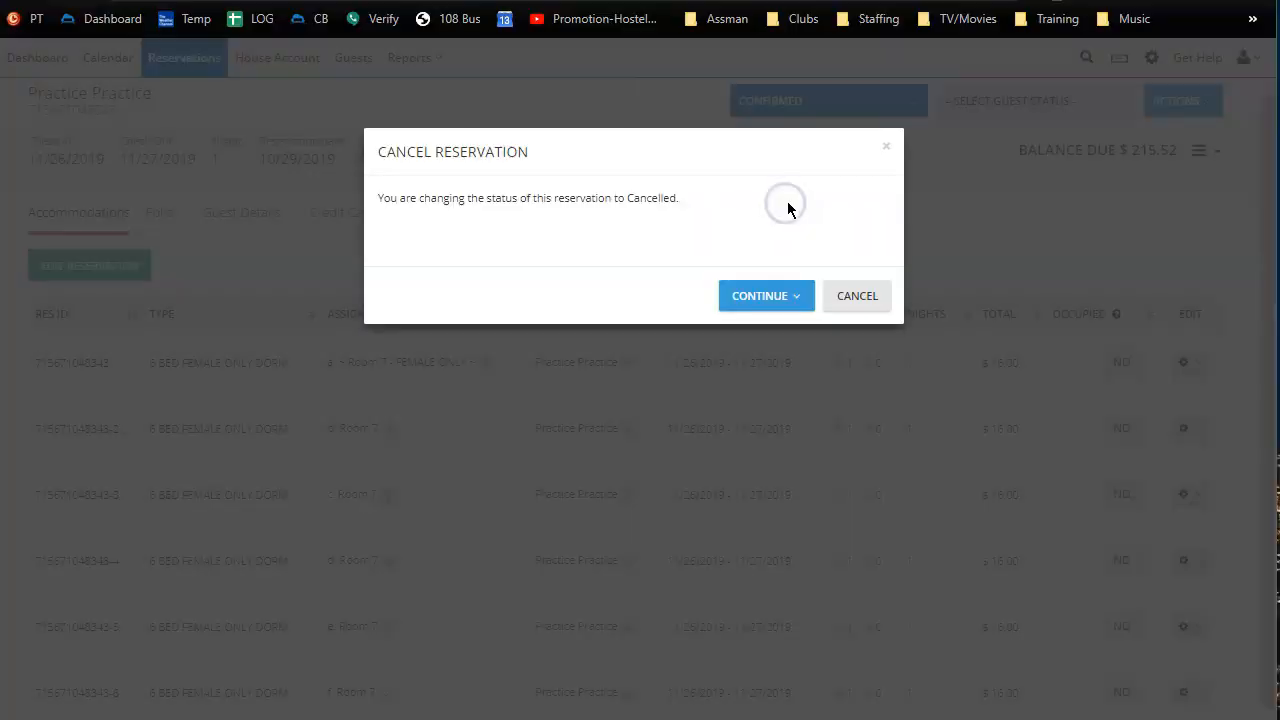
left_click(794, 297)
left_click(747, 165)
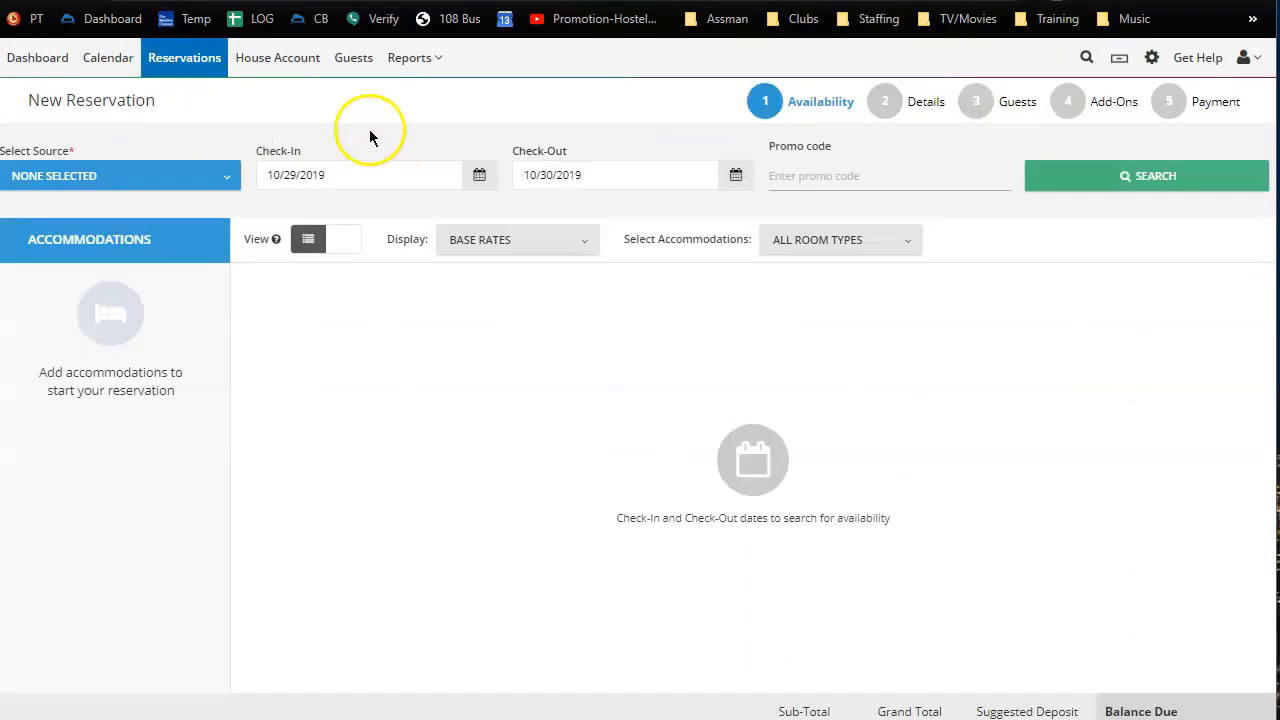
- Search Walk-In availability again for 11/26/2019 to 11/27/2019 and check the selectable bed quantity for the 6 bed FEMALE ONLY dorm
left_click(235, 176)
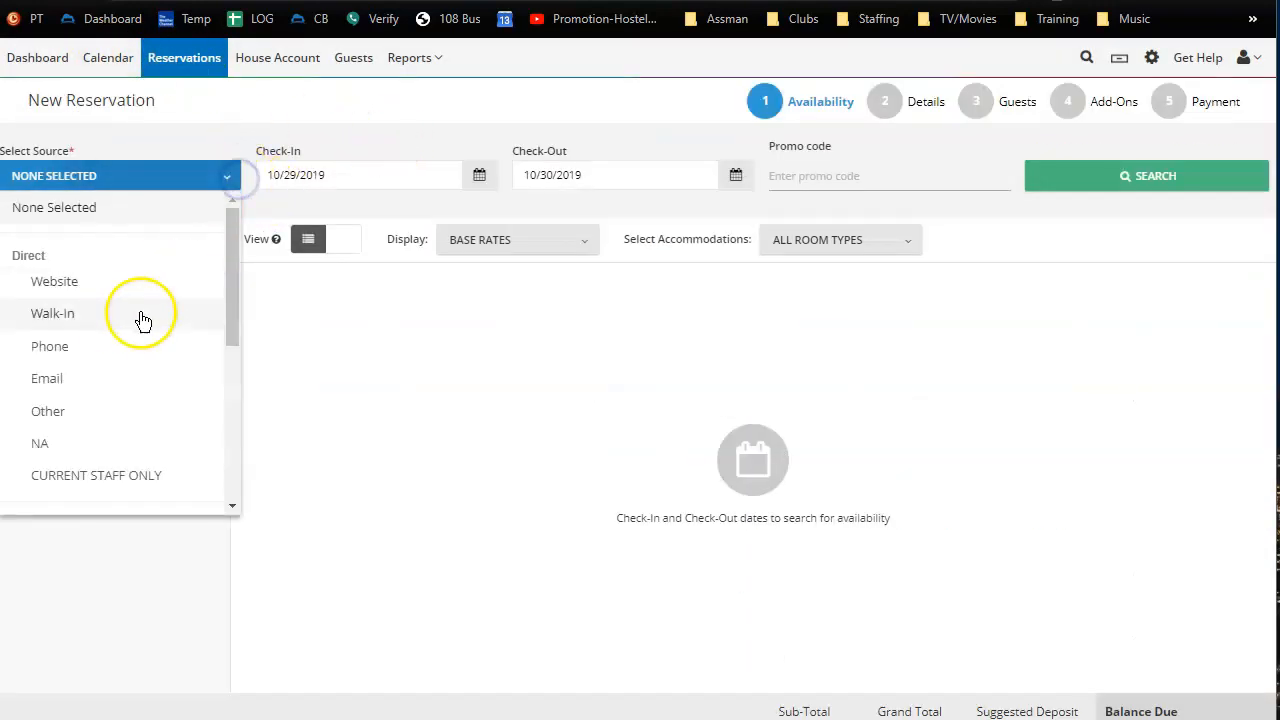
left_click(77, 313)
left_click(476, 176)
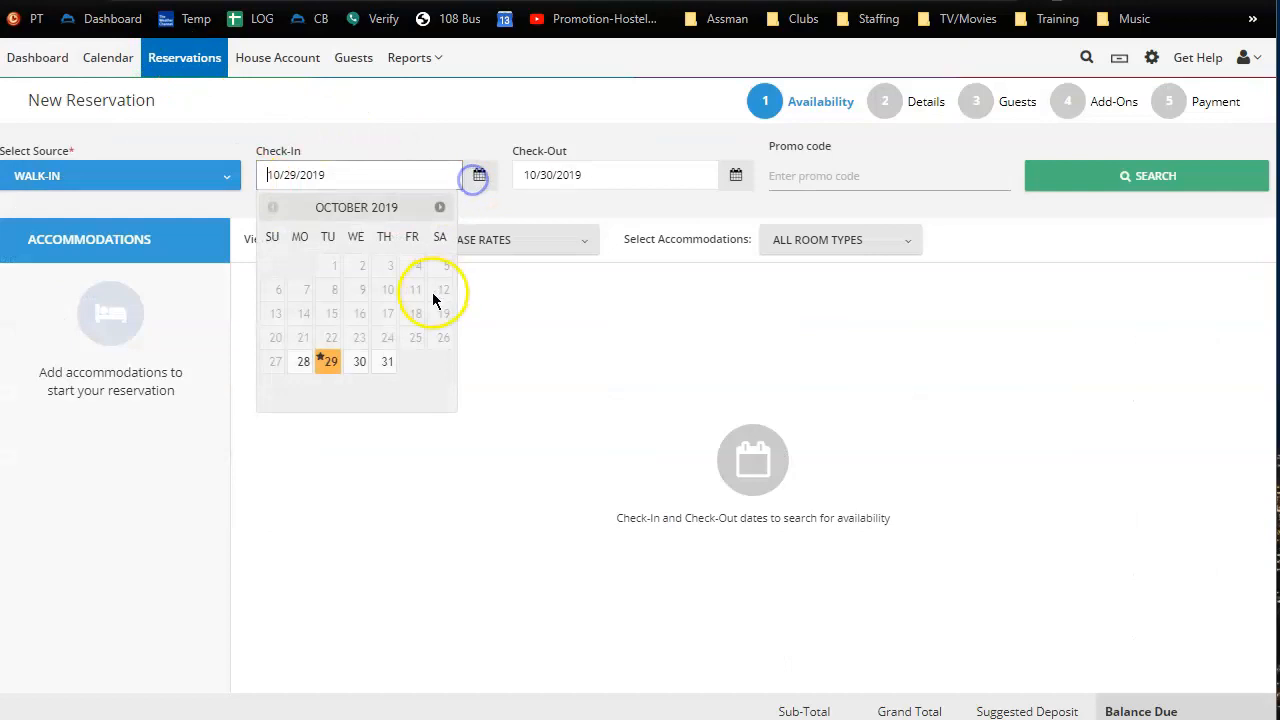
left_click(439, 207)
left_click(332, 362)
left_click(1152, 175)
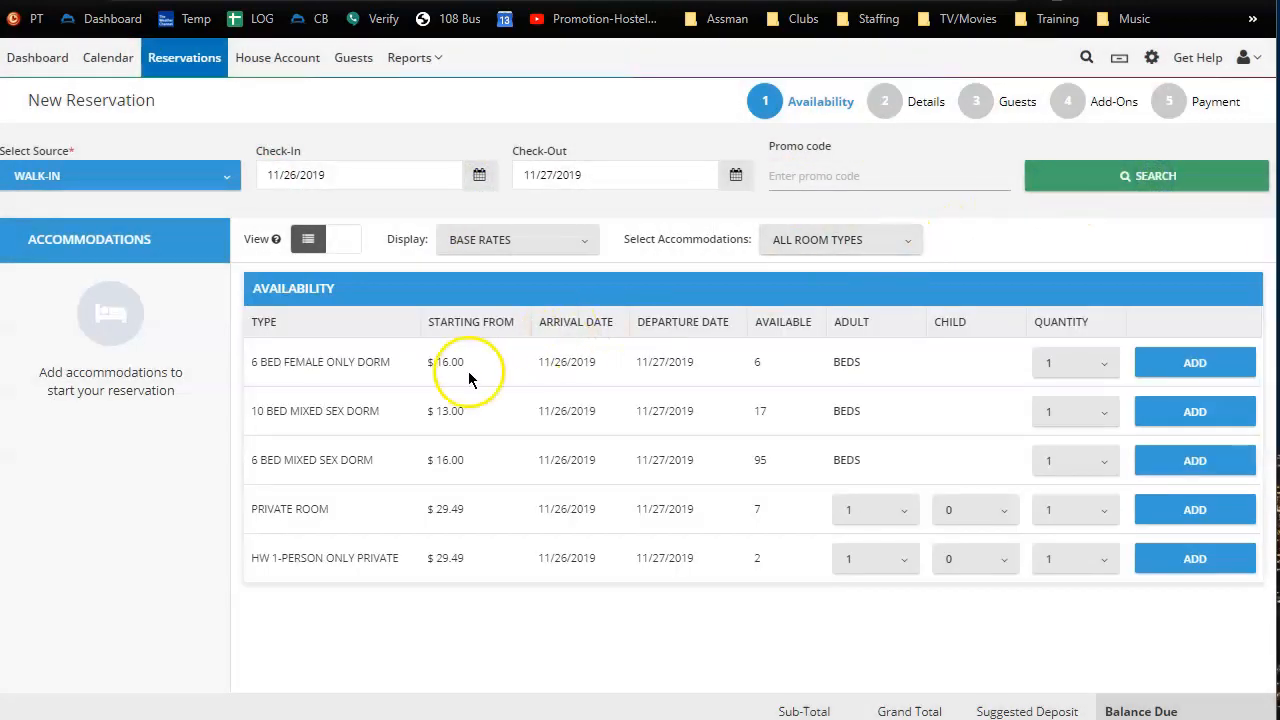
left_click(1070, 362)
scroll(1066, 454, "down", 1)
scroll(1071, 446, "up", 1)
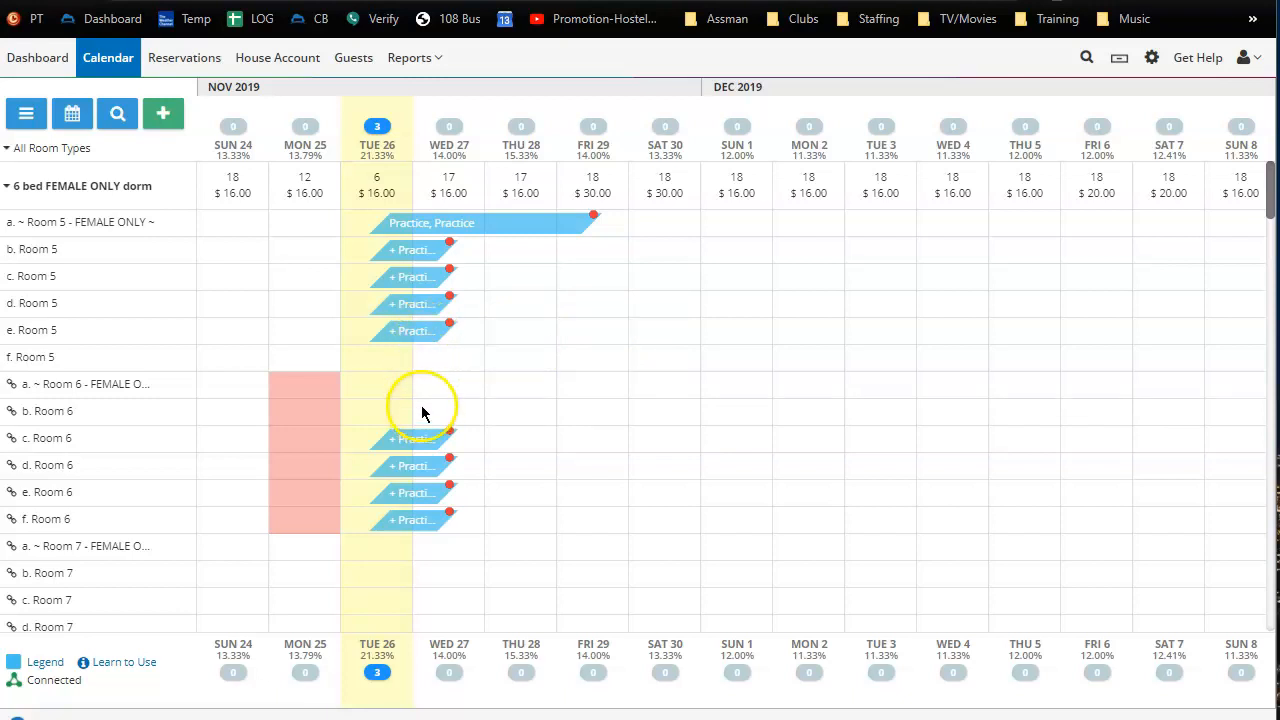
- Move the November 26 Practice booking from bed e. Room 5 to bed a. Room 6, and on to bed c. Room 7
left_click_drag(411, 334, 420, 388)
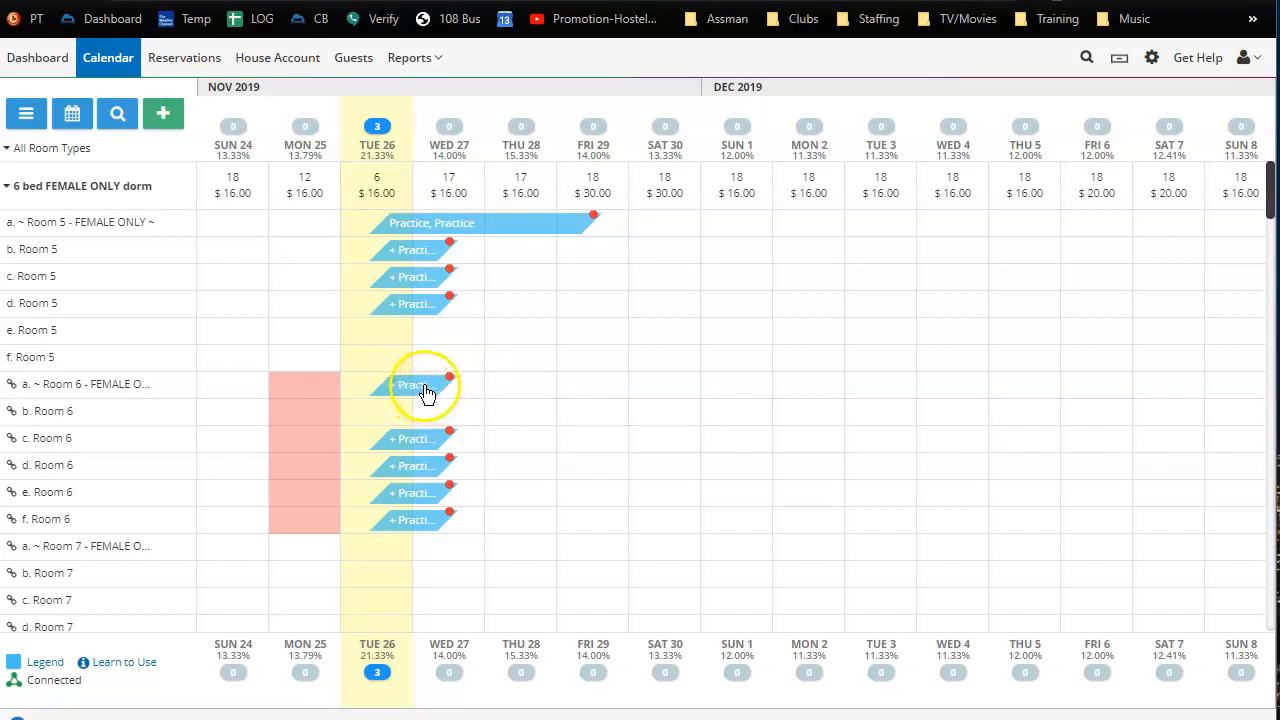
left_click_drag(410, 394, 405, 612)
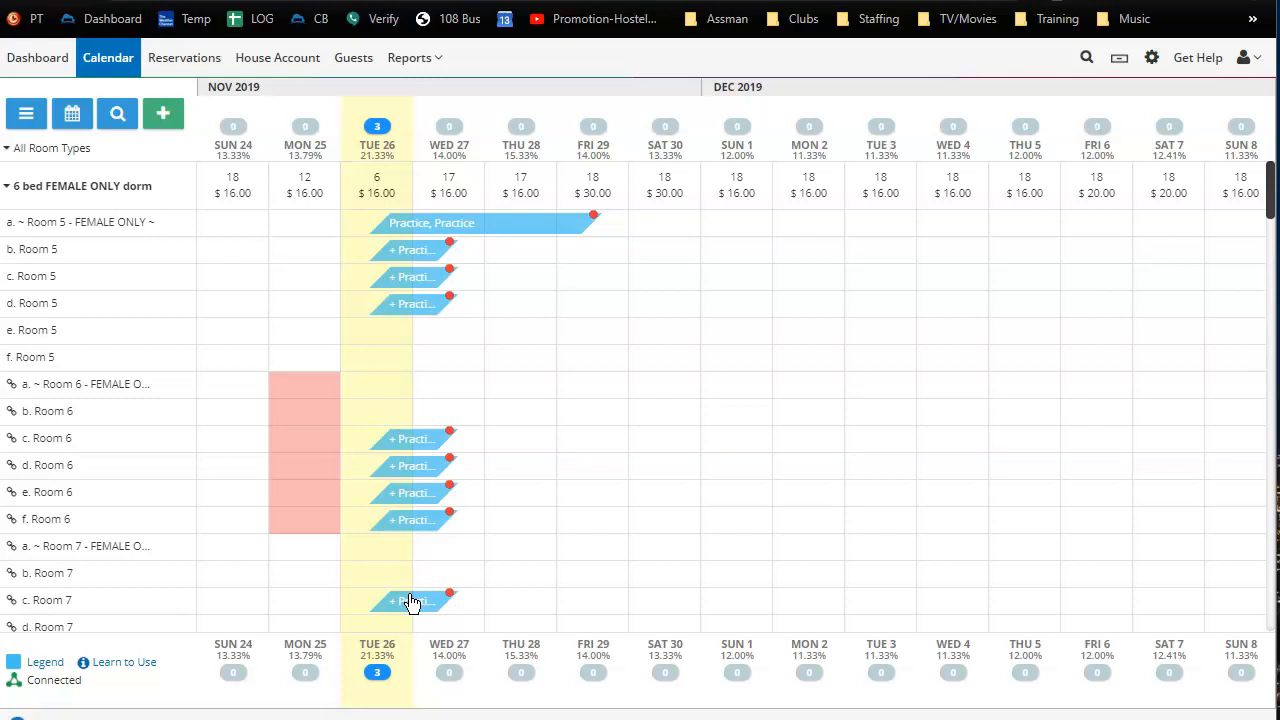
- Move the November 26 Practice booking from c. Room 7 to f. Room 5 and check that night's dorm and private-room availability
left_click_drag(422, 608, 403, 360)
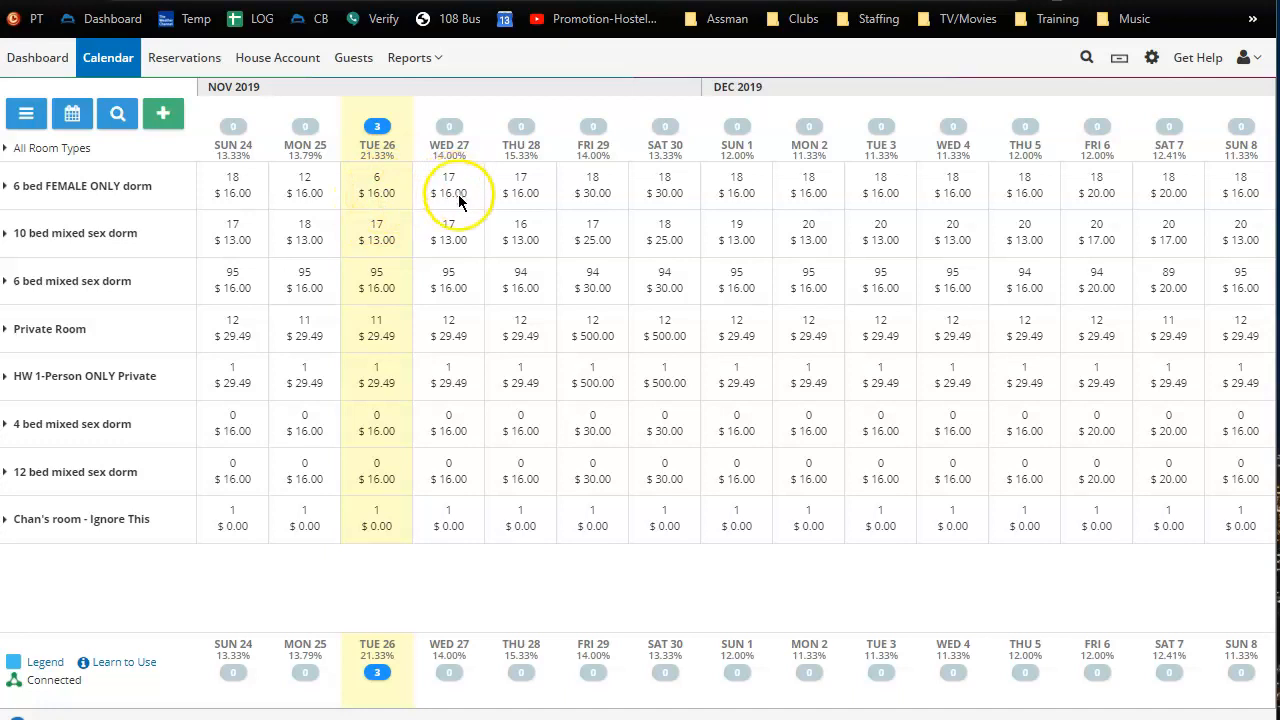
left_click(370, 198)
left_click(379, 184)
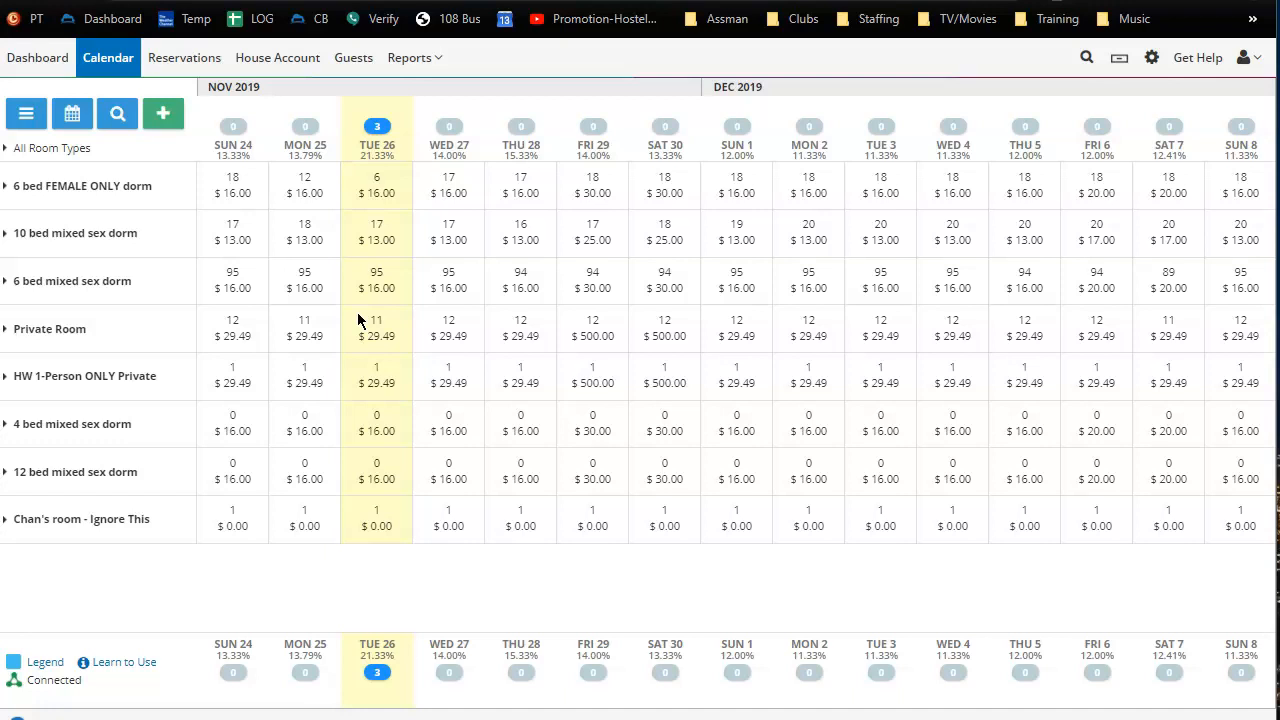
left_click(384, 373)
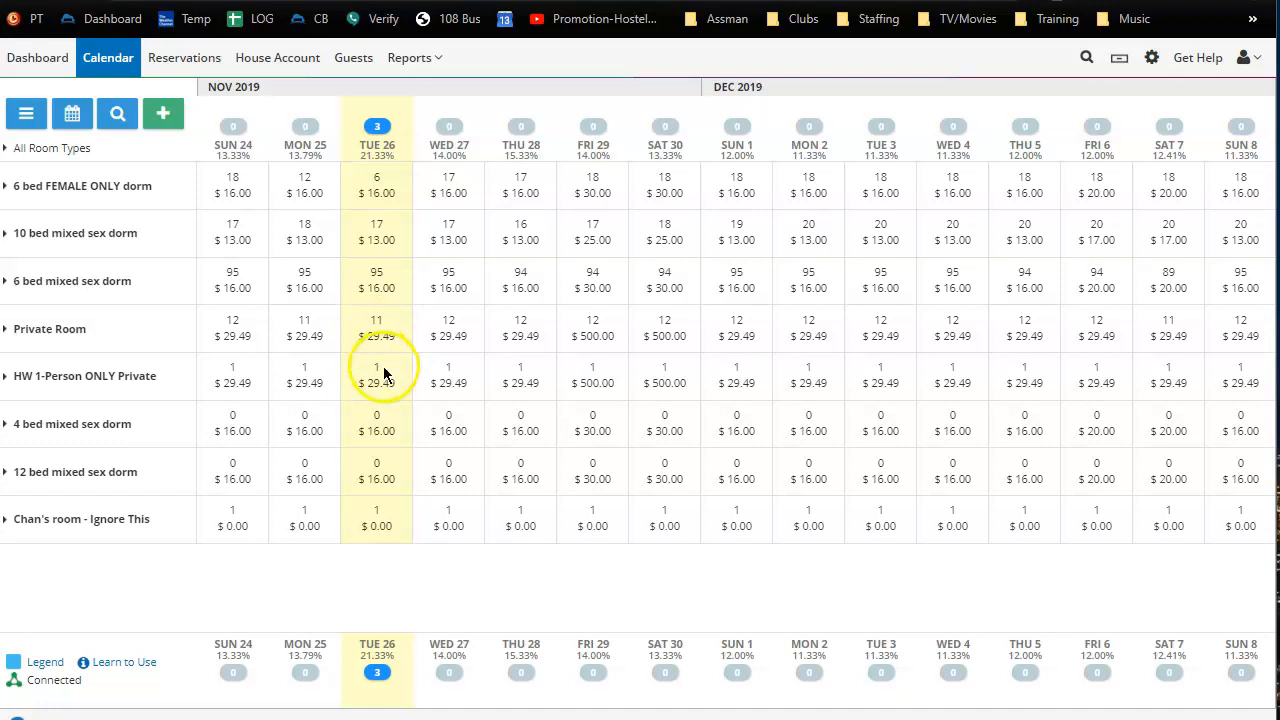
left_click(378, 368)
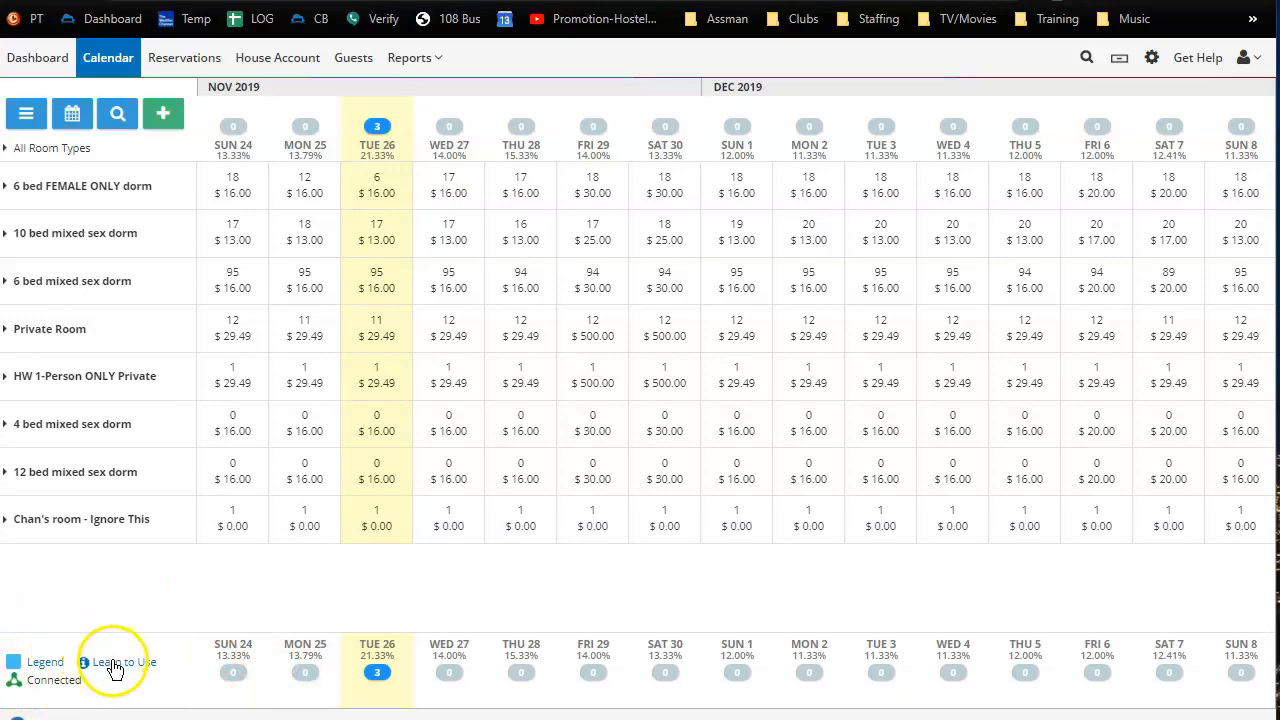
- View the calendar's legend and its guide on how to use the calendar, closing each one
left_click(46, 664)
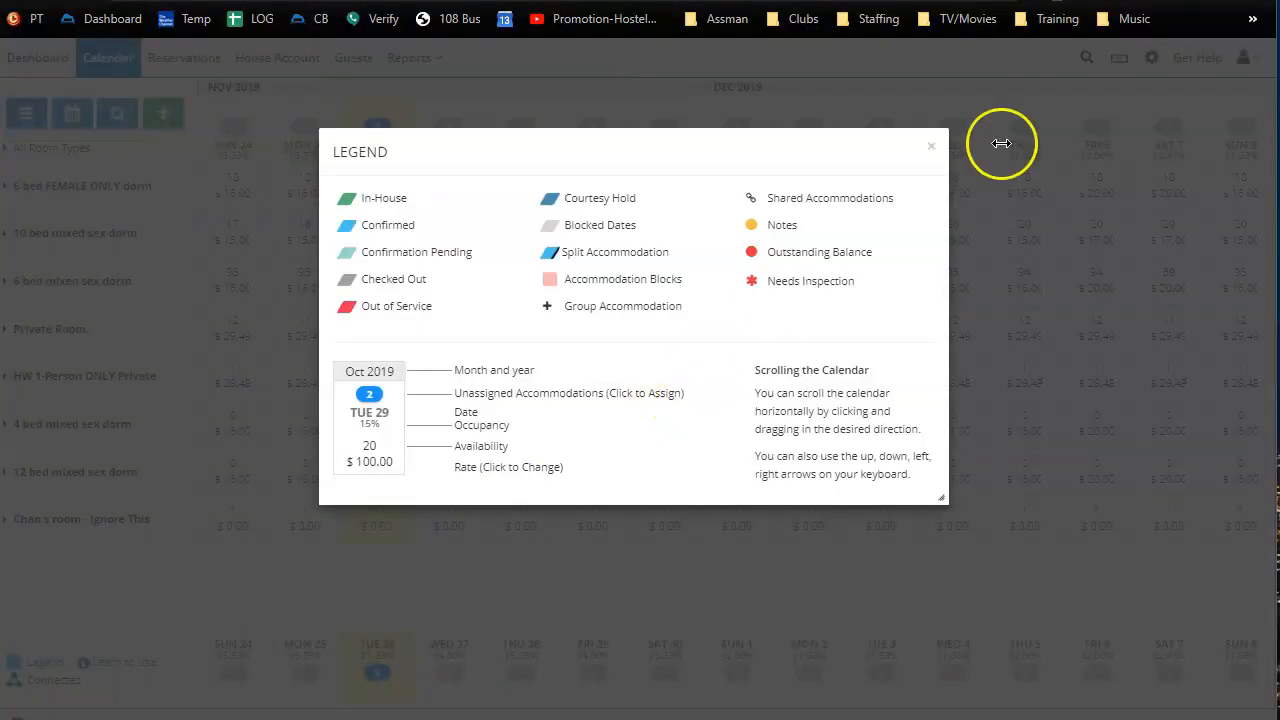
left_click(931, 147)
left_click(110, 662)
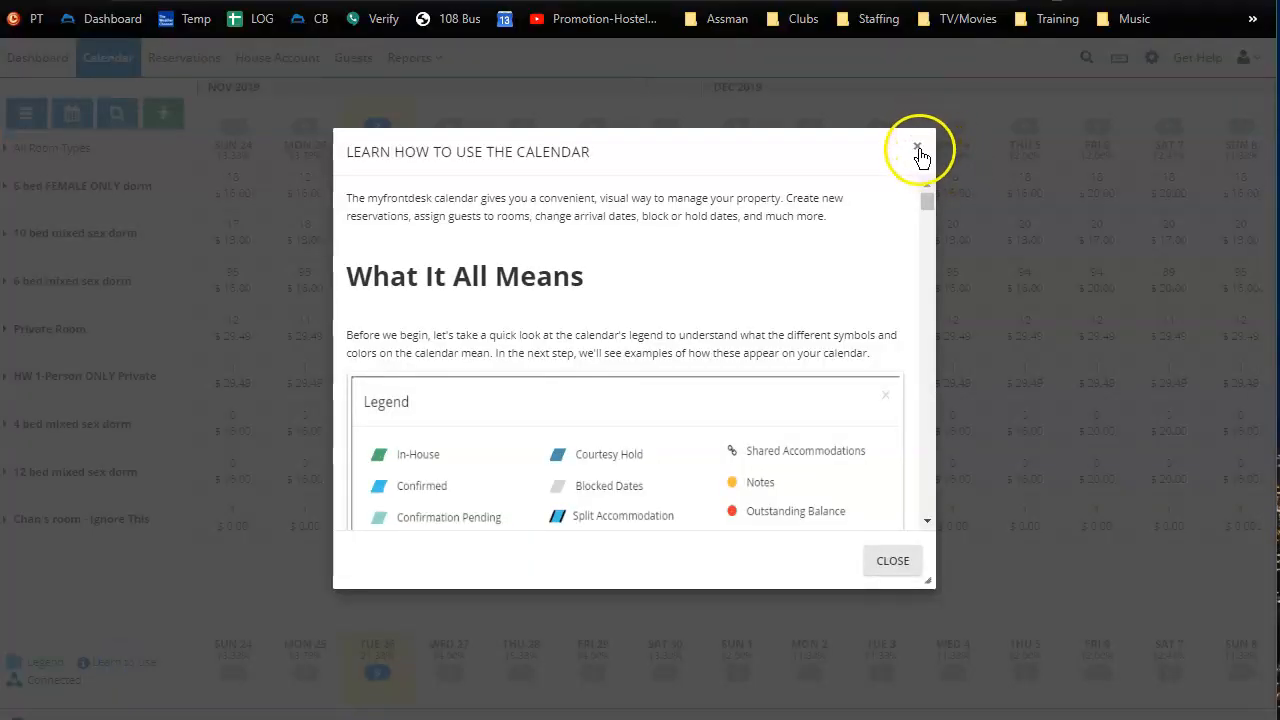
left_click(918, 147)
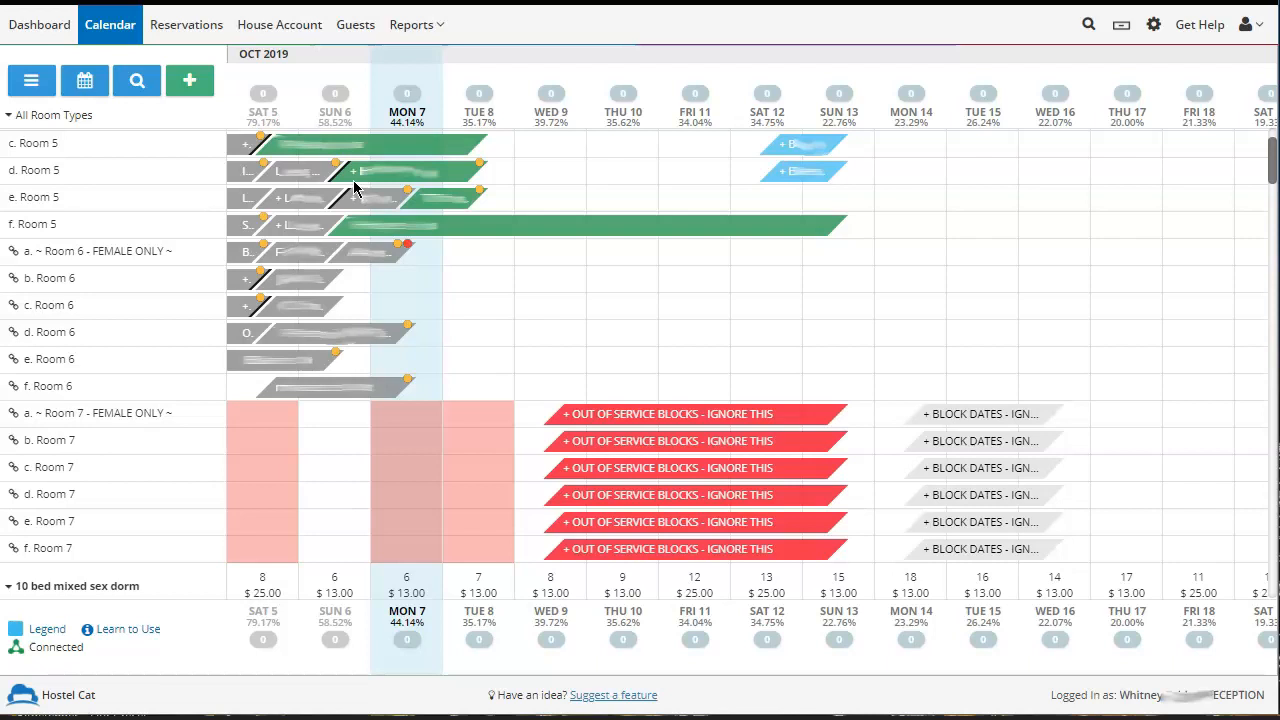
left_click(343, 212)
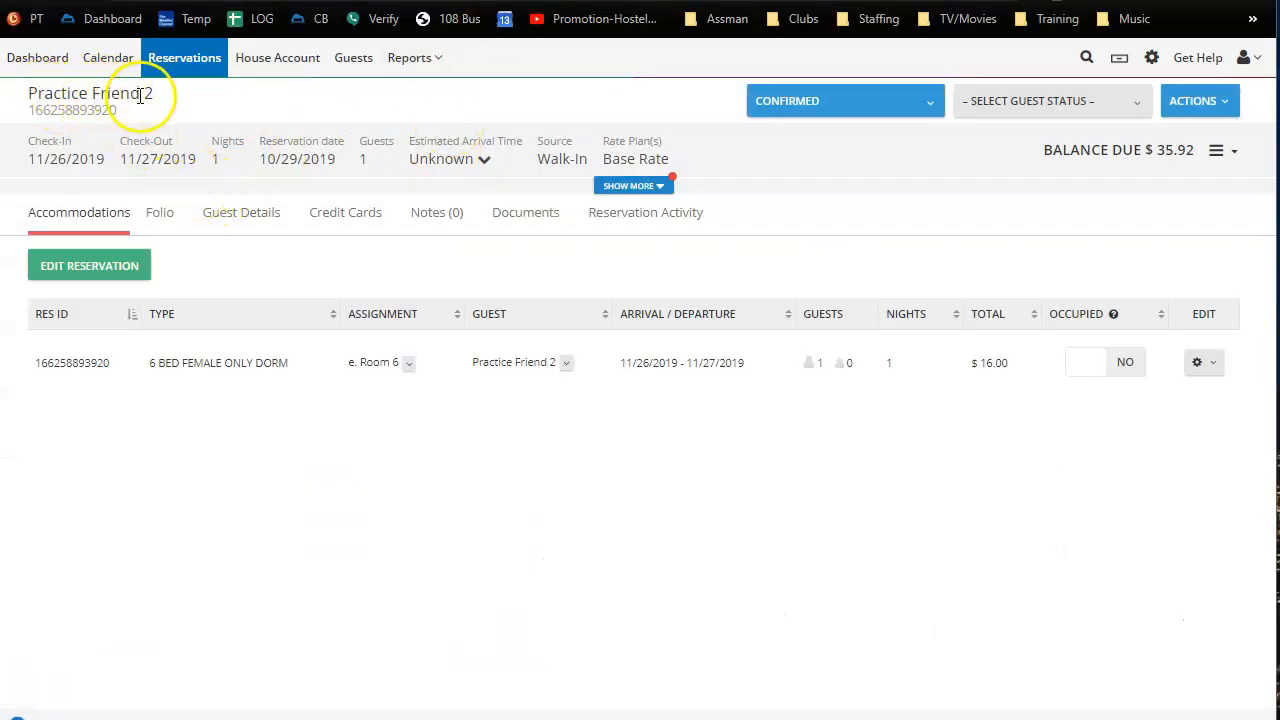
- Edit the guest details of the e. Room 6 reservation, setting the last name to "+ Friend 1 / Friend 2", and save
left_click(243, 217)
scroll(766, 503, "down", 1)
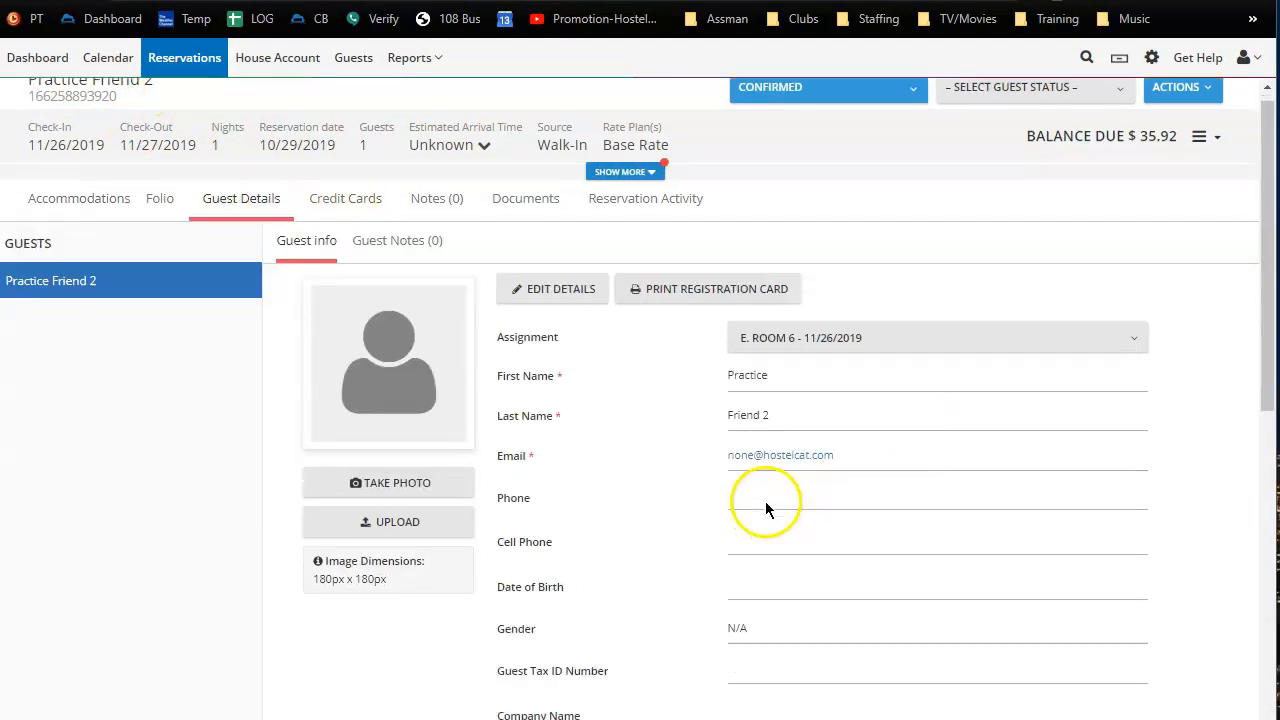
left_click(736, 329)
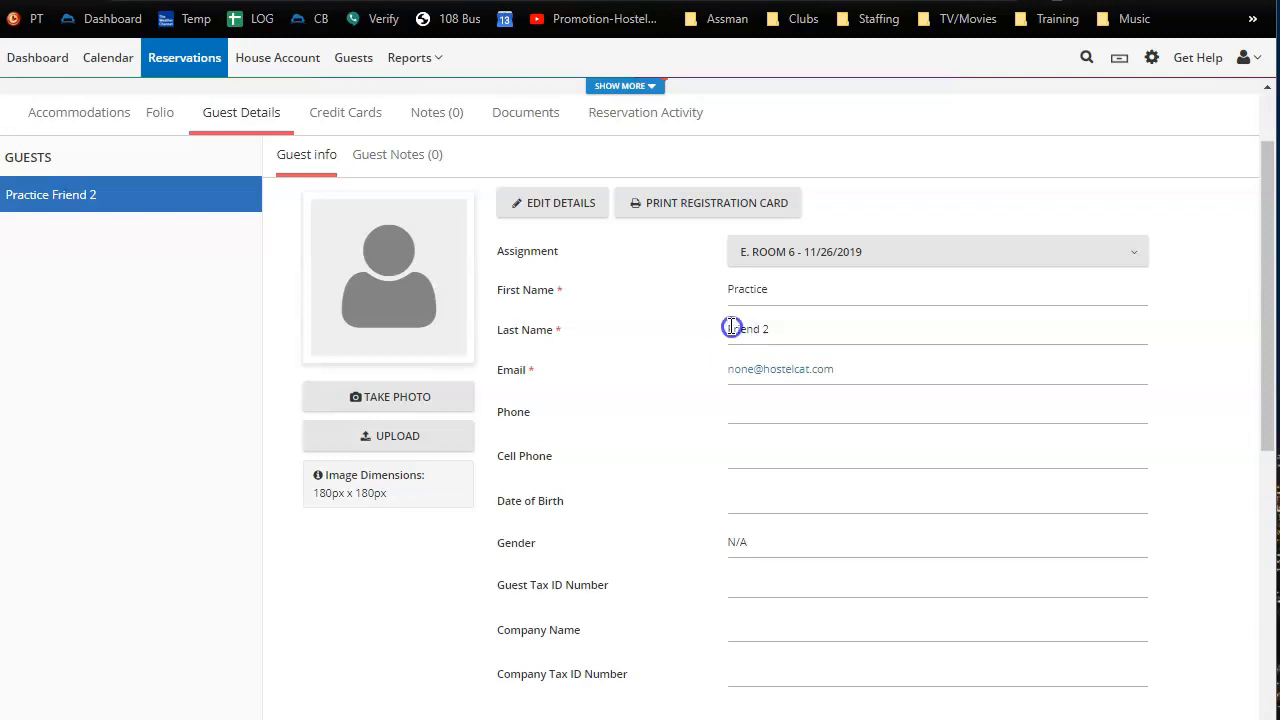
left_click(556, 201)
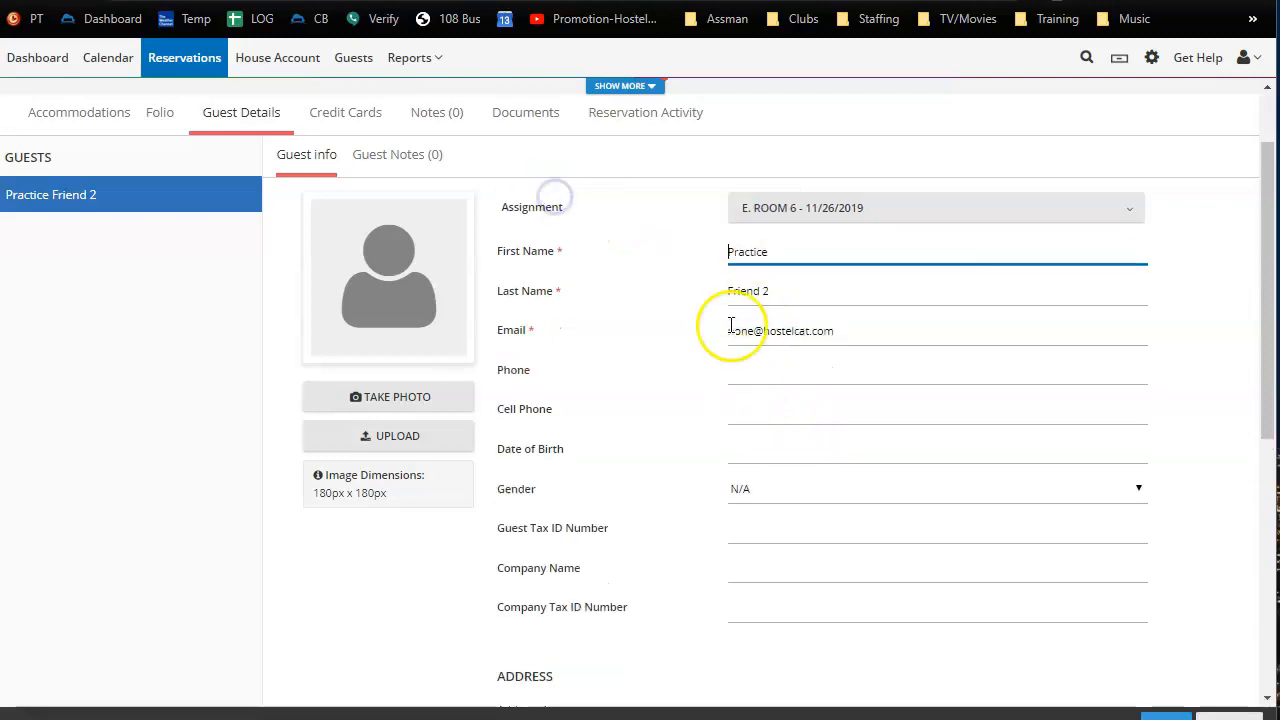
left_click(728, 291)
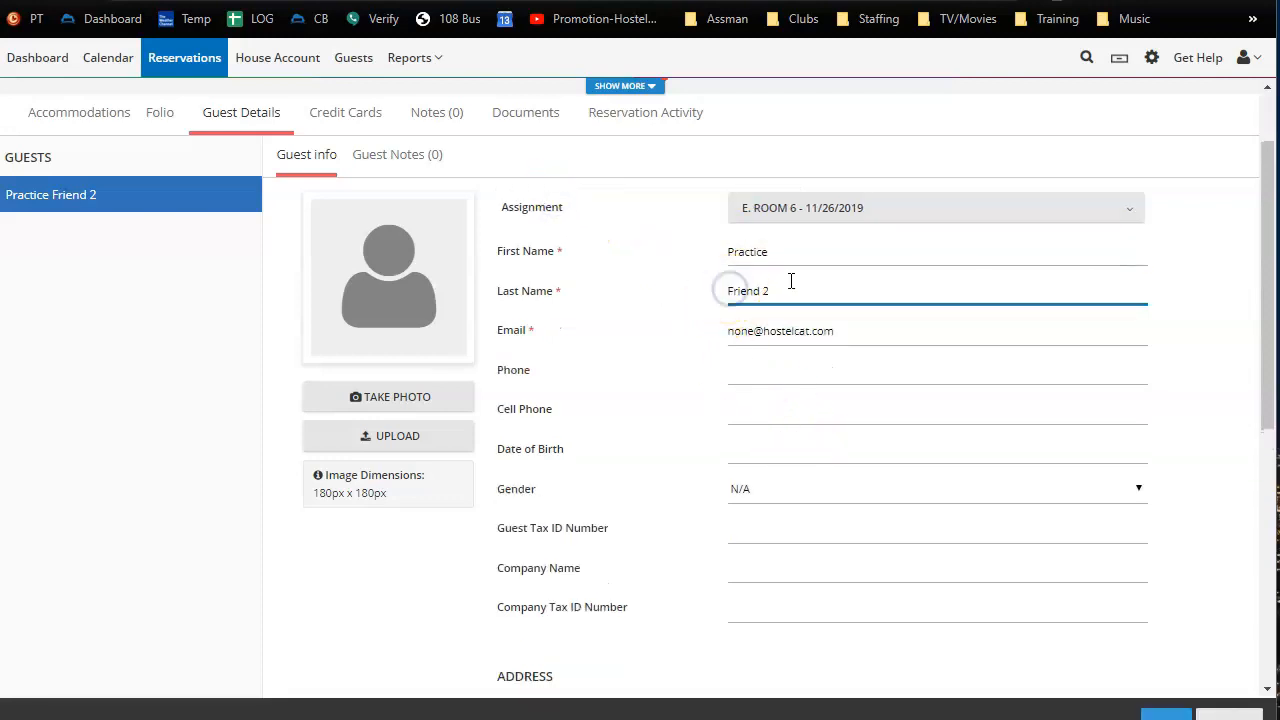
type("- Friend ")
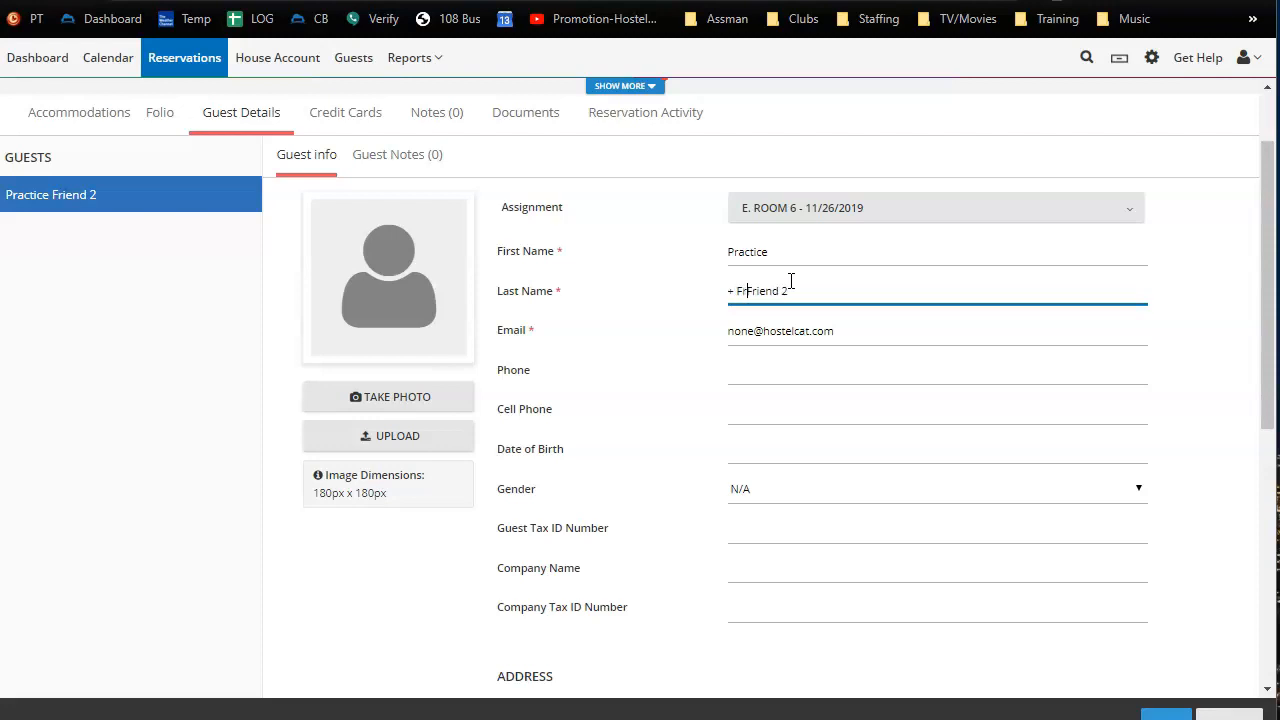
type("1 / Friend")
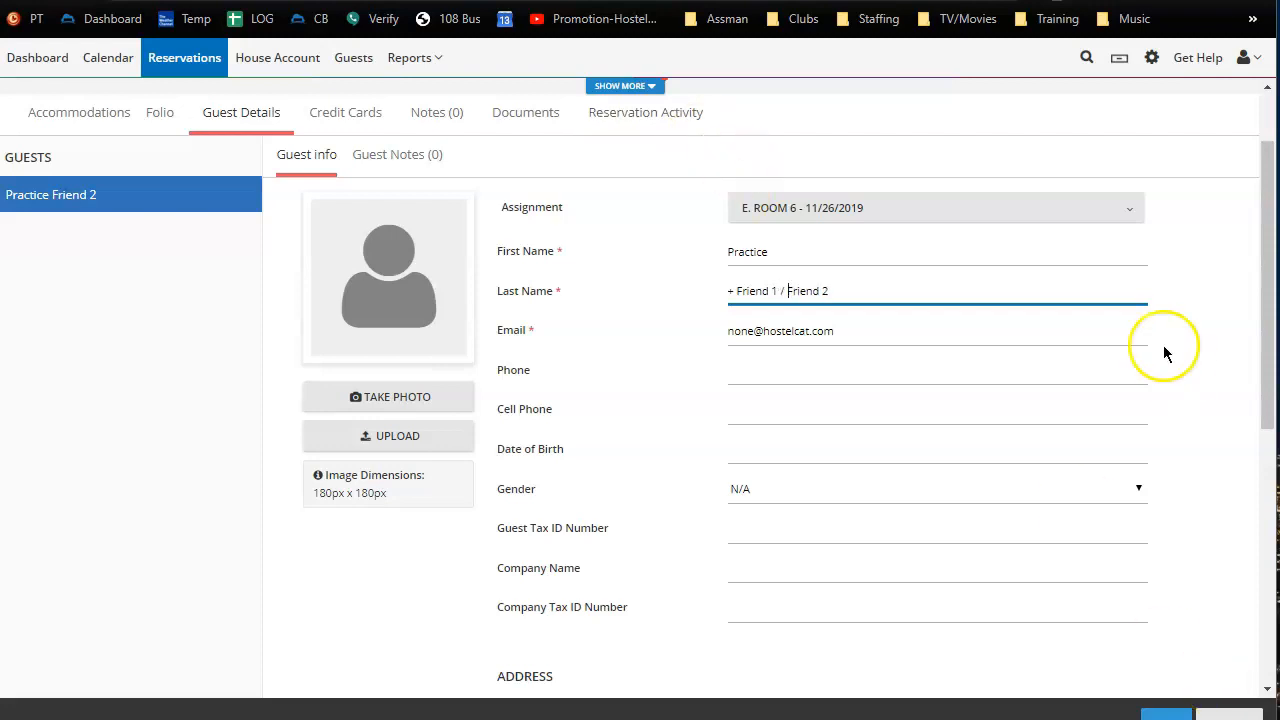
left_click(1166, 713)
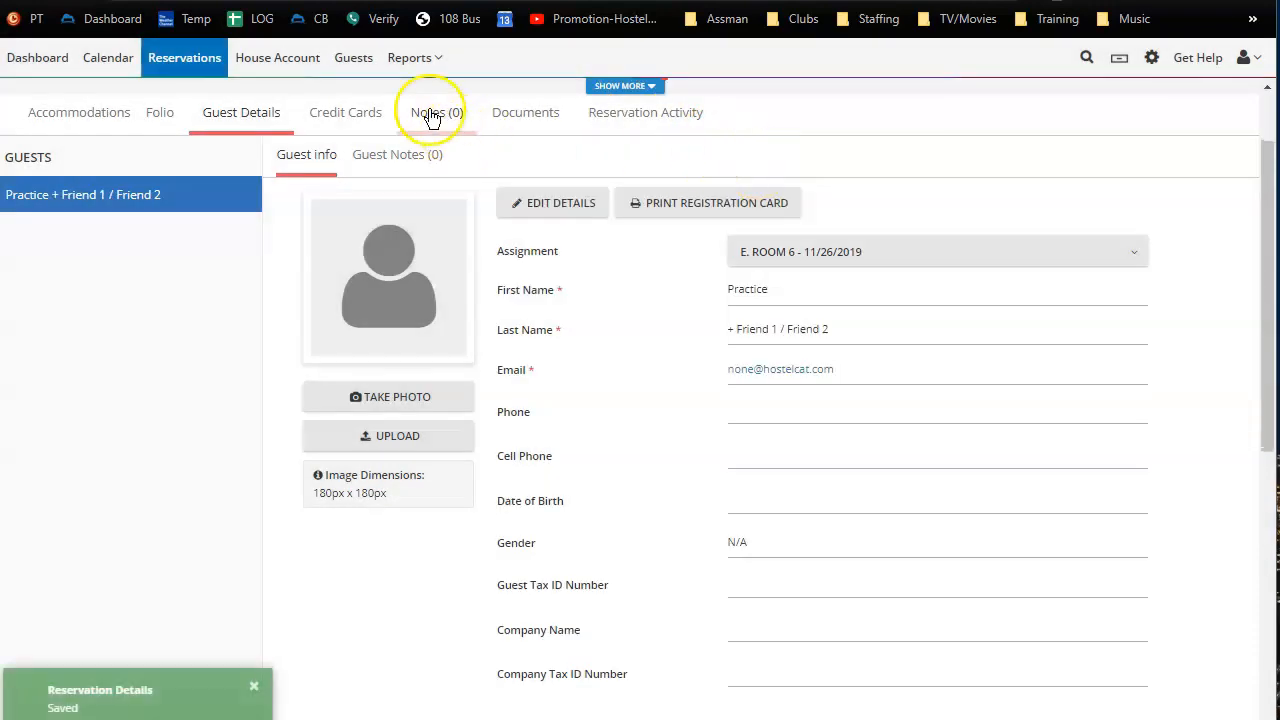
- Add the reservation note "I changed their last name so they stay in same room as Friend 1" and review the e. Room 6 booking summary
left_click(432, 117)
left_click(396, 271)
type("I changed their last name so they stay in same room as Friend 1")
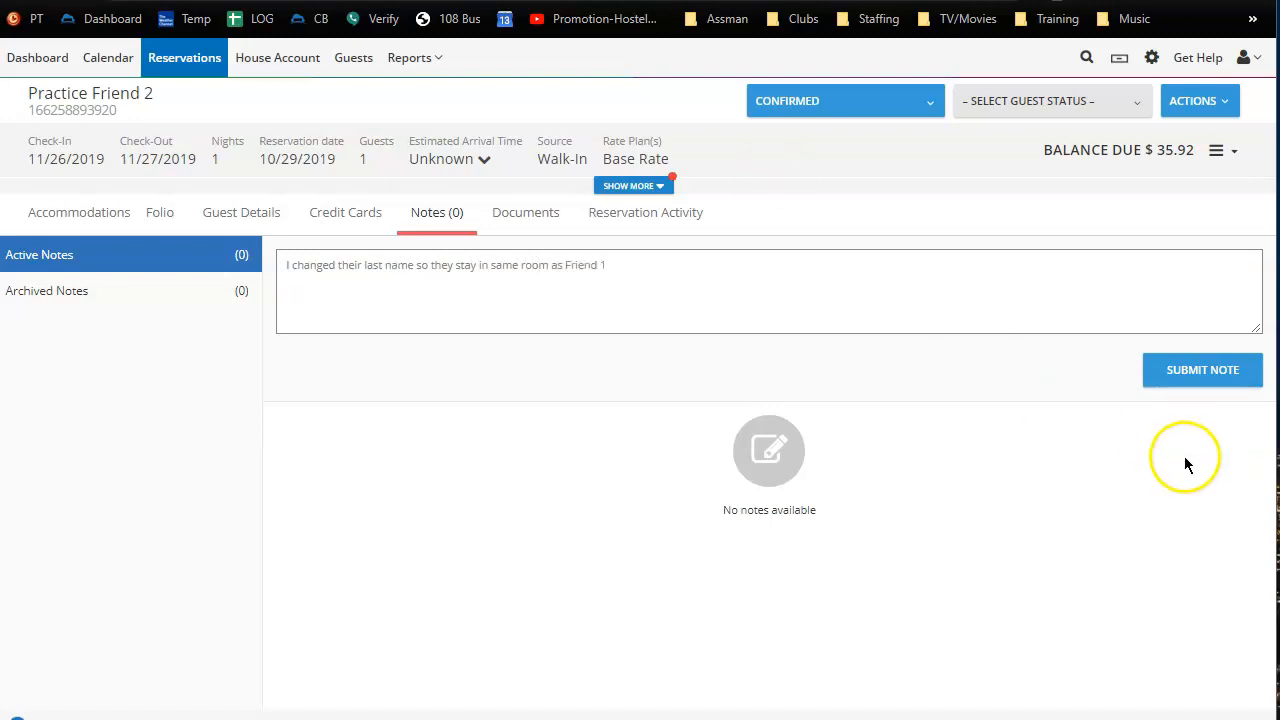
left_click(1197, 383)
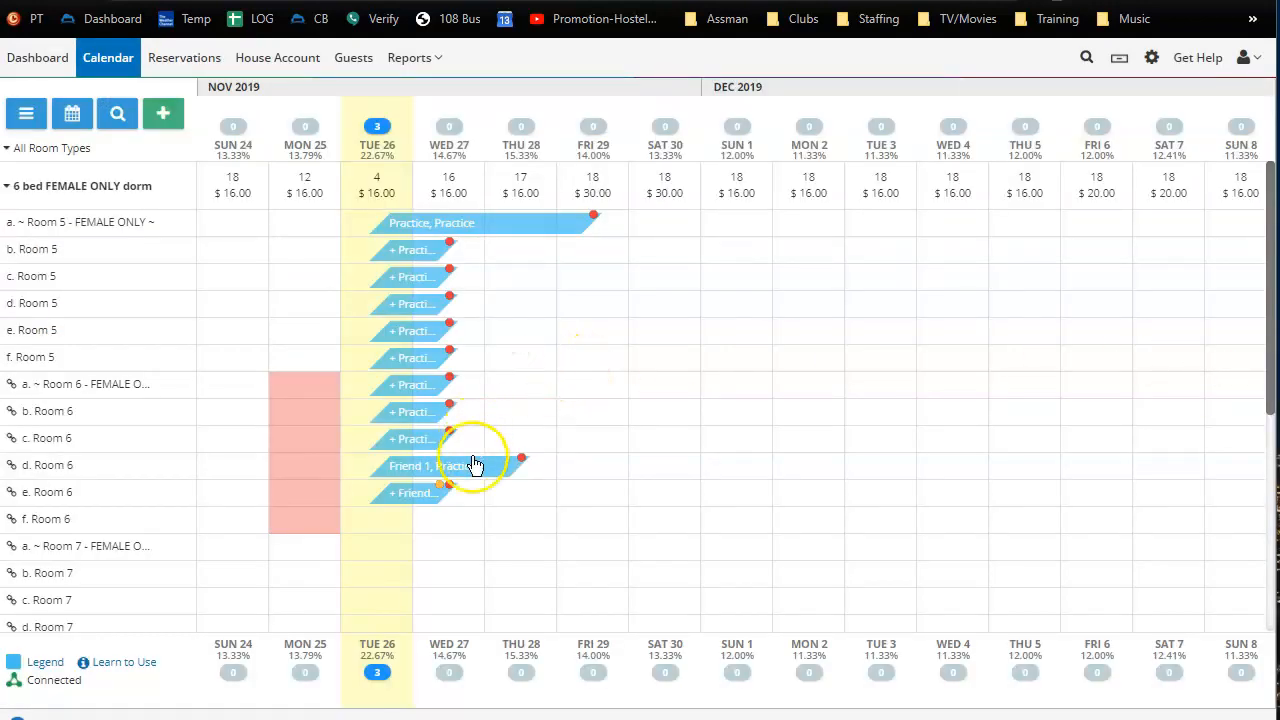
left_click(420, 500)
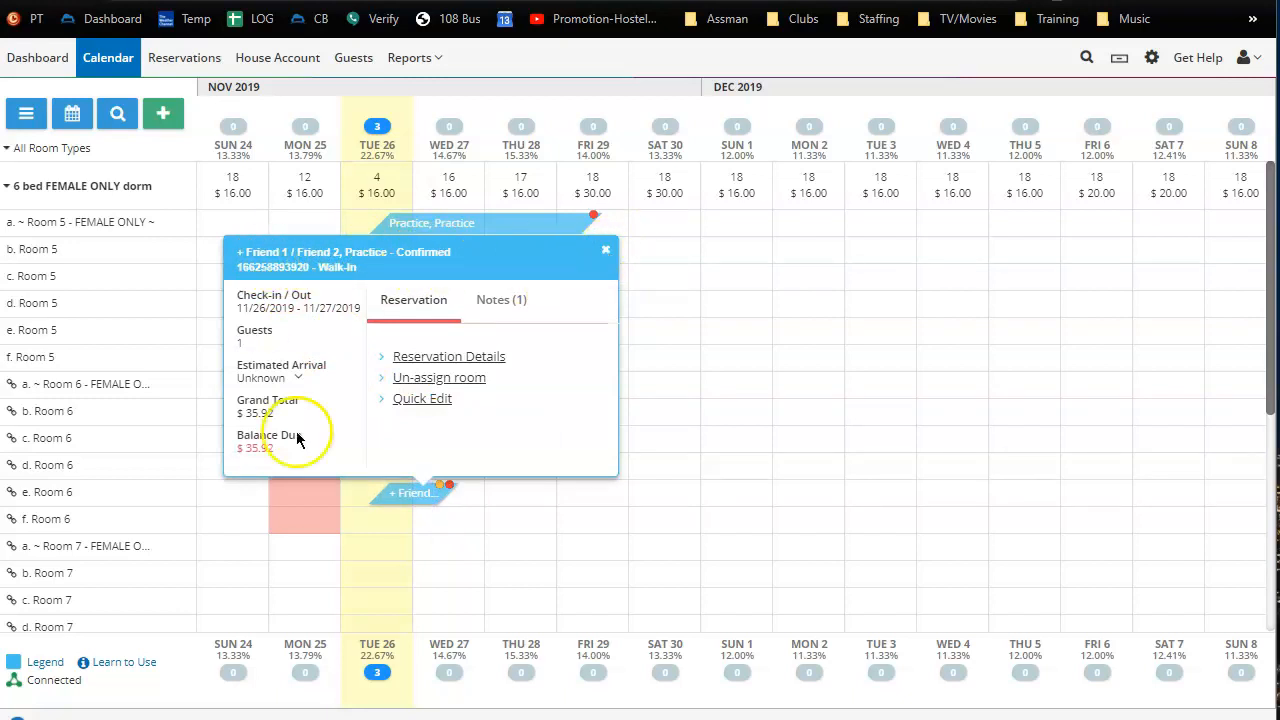
left_click(605, 250)
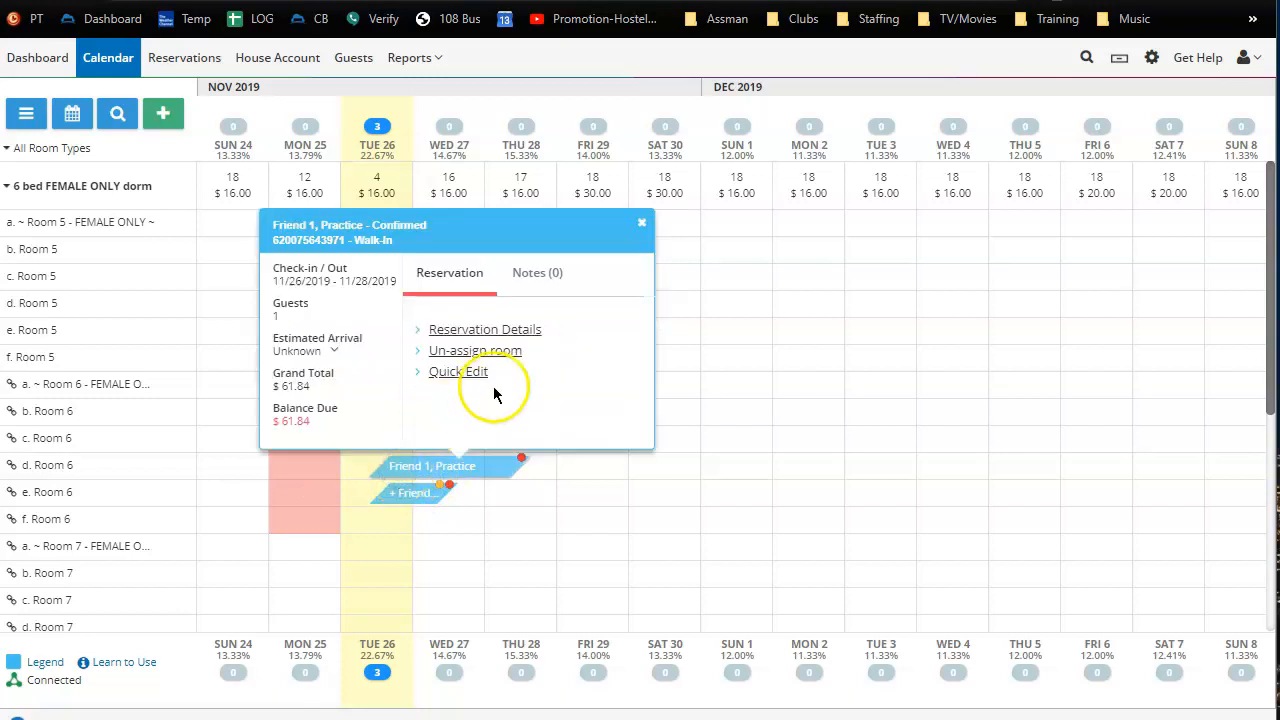
- Edit the guest details of the d. Room 6 reservation, setting the last name to "+ Friend 1"
left_click(500, 330)
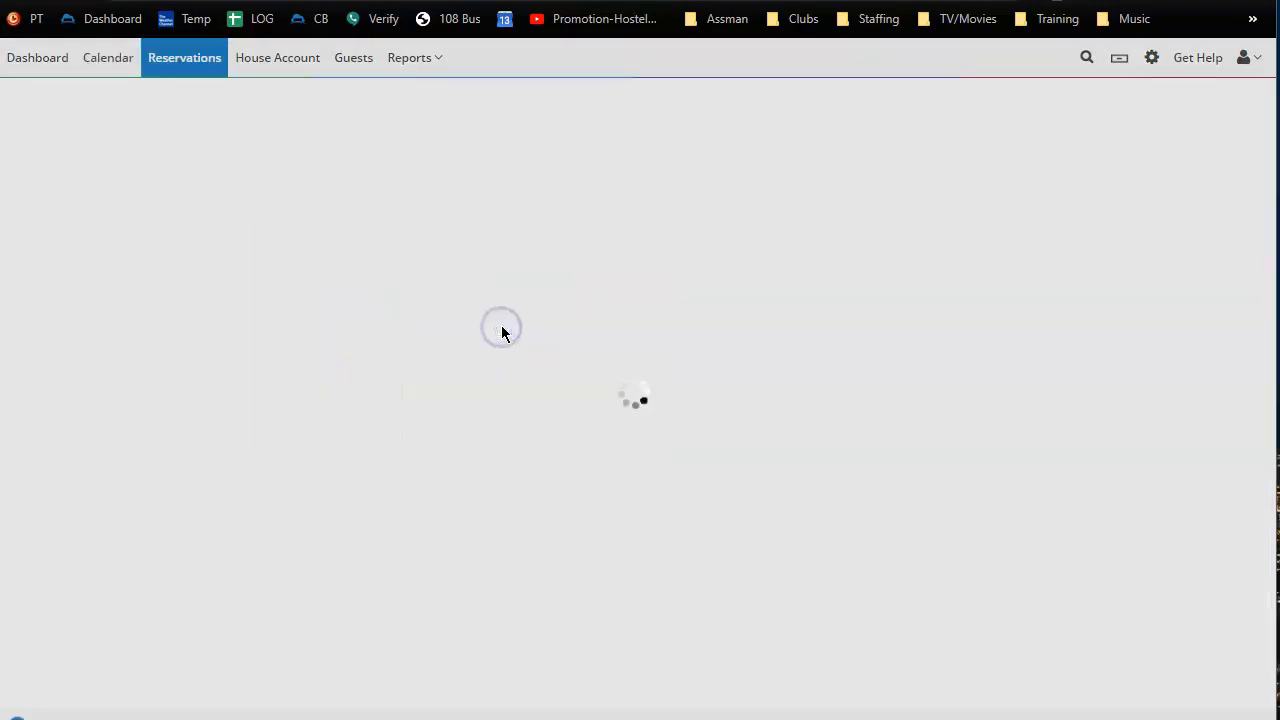
left_click(250, 213)
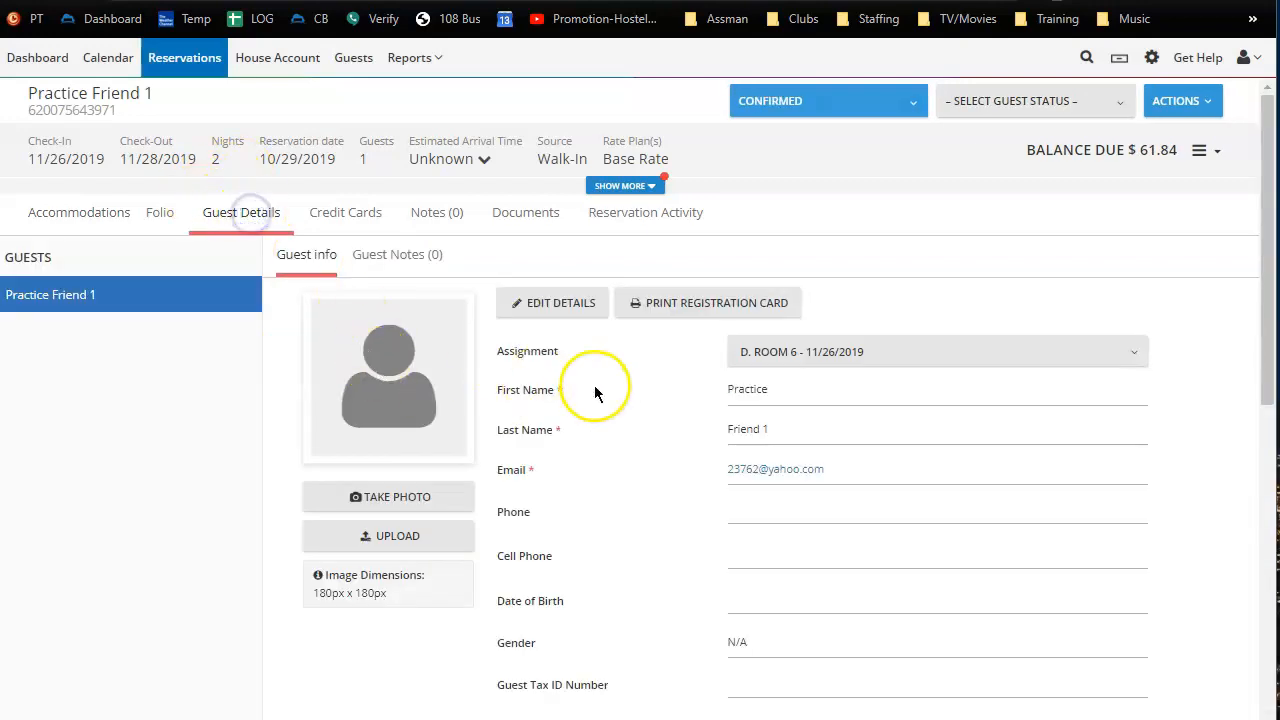
left_click(545, 302)
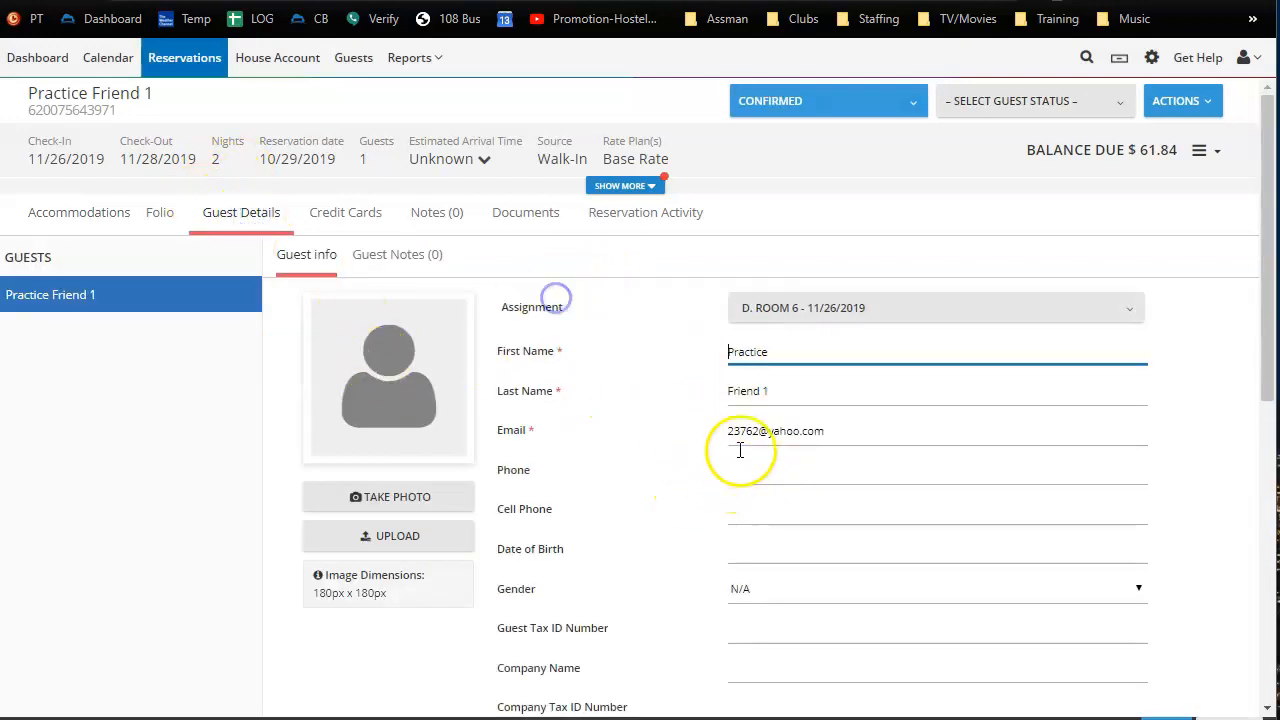
left_click(728, 391)
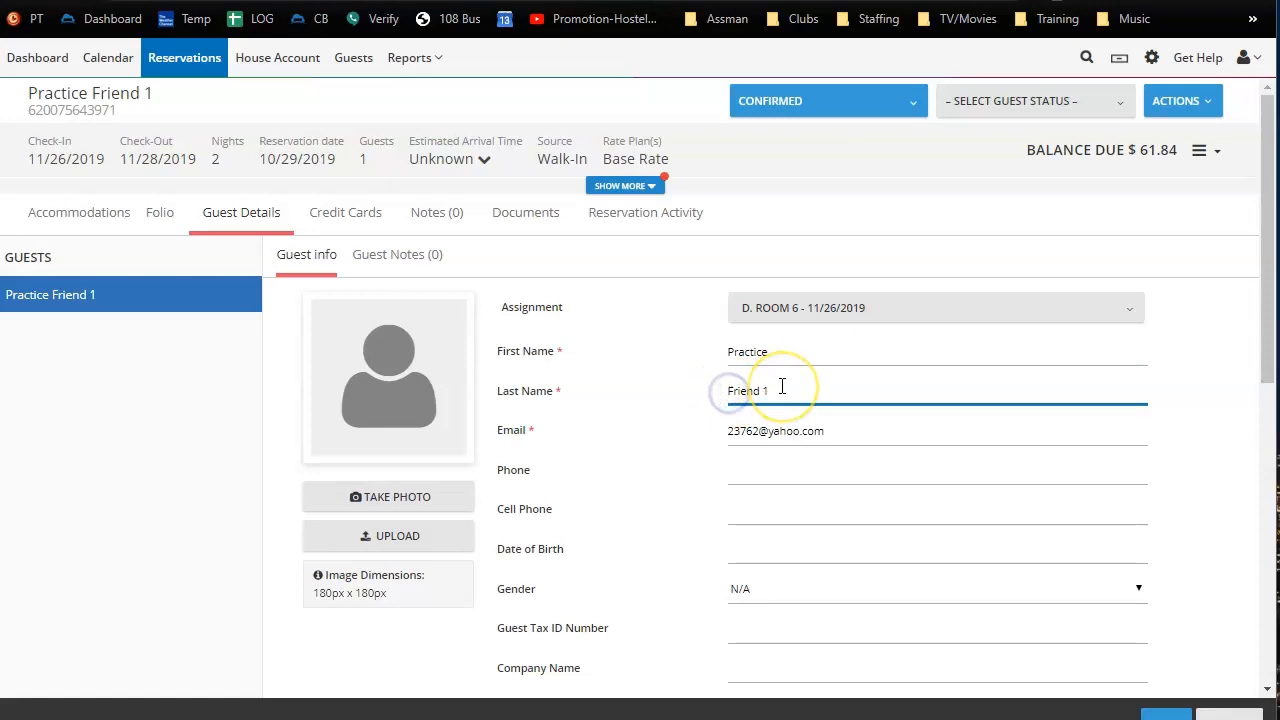
type("-")
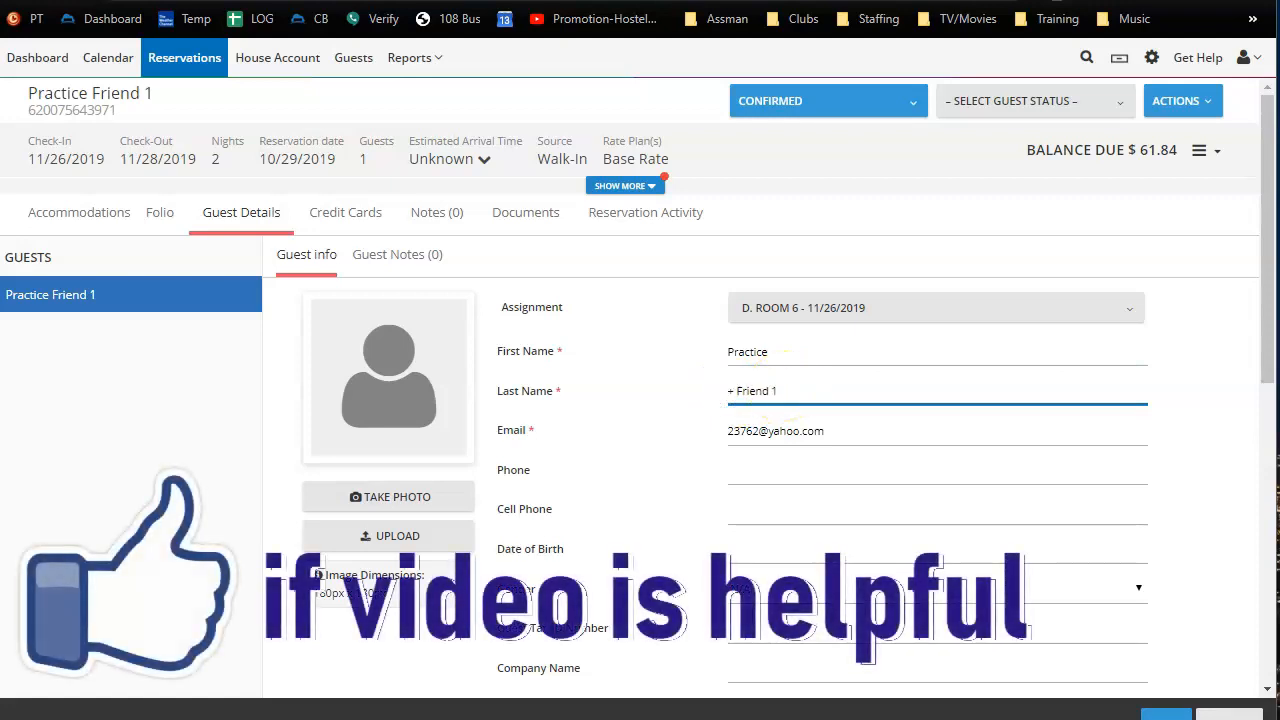
left_click(265, 155)
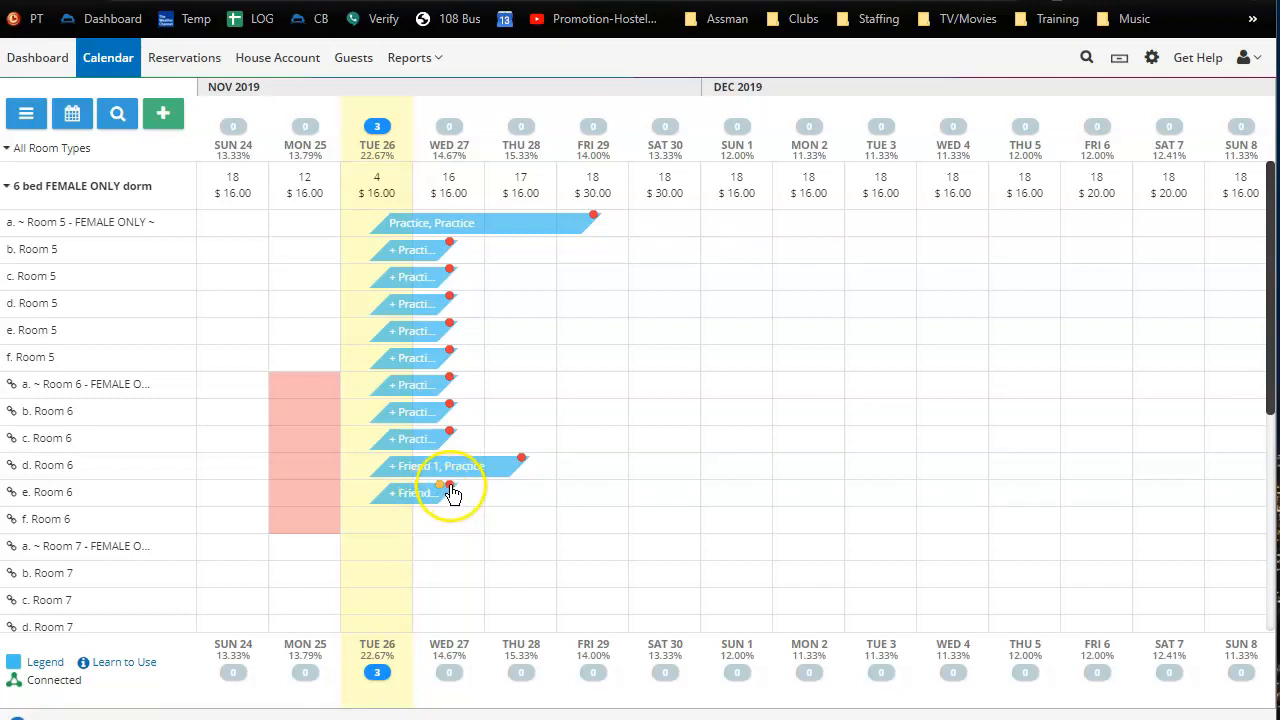
- Review the booking summary for d. Room 6 and the note attached to the e. Room 6 booking on the calendar
left_click(417, 472)
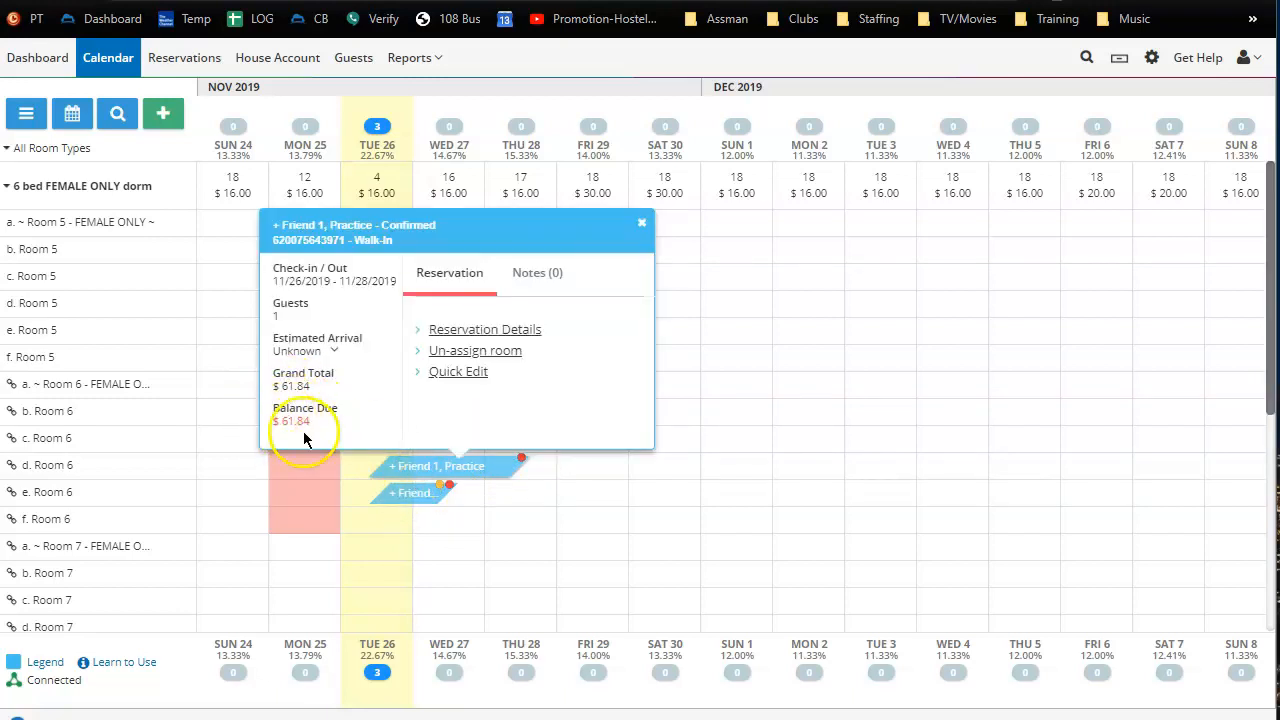
left_click(643, 224)
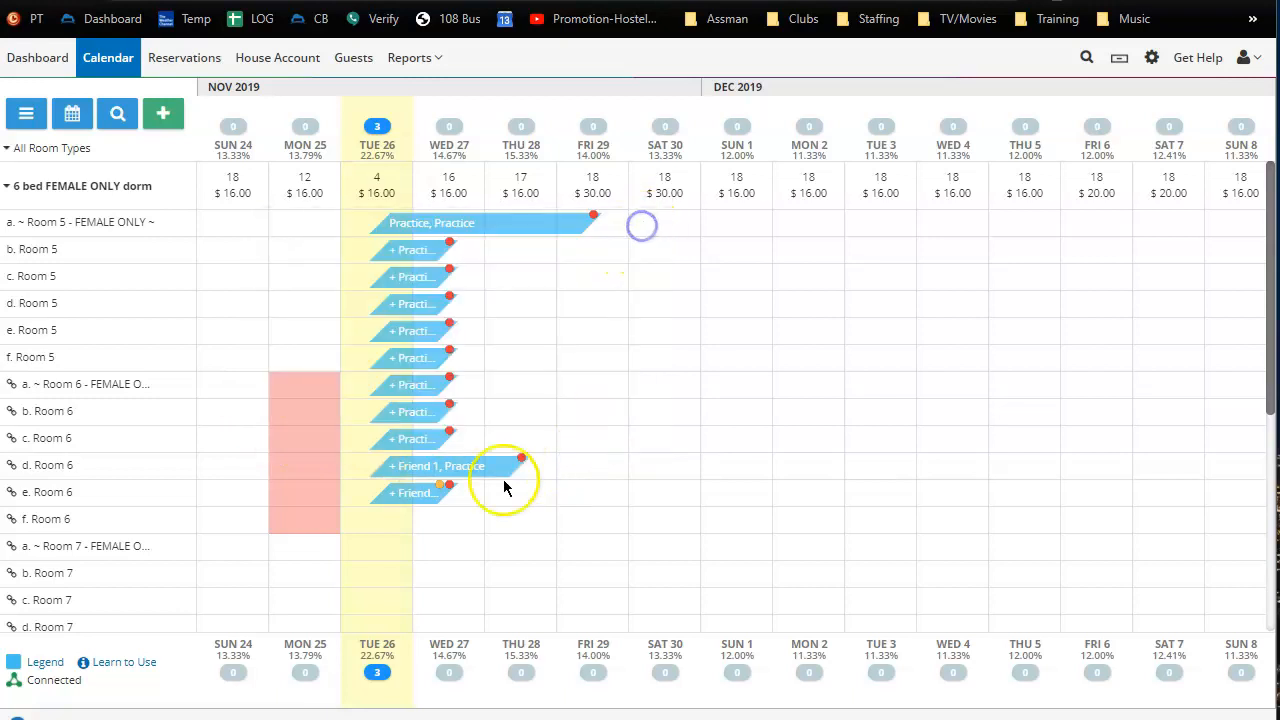
left_click(424, 502)
left_click(510, 300)
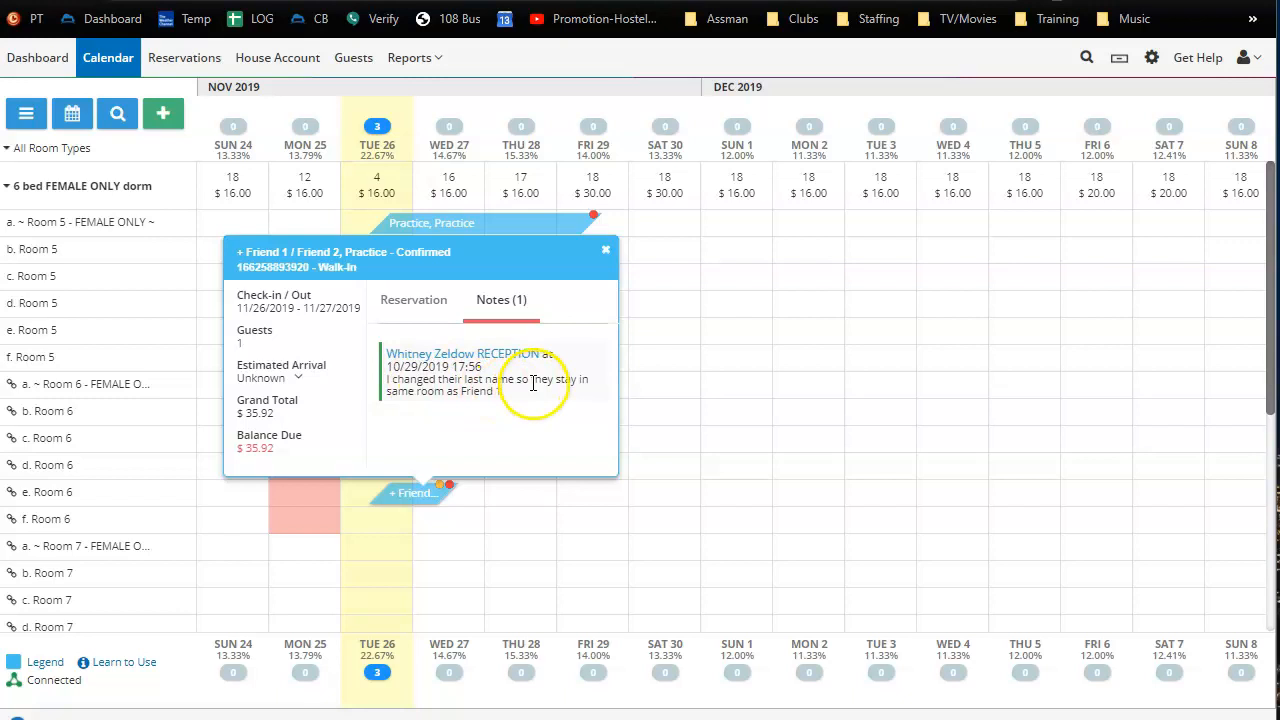
left_click(269, 502)
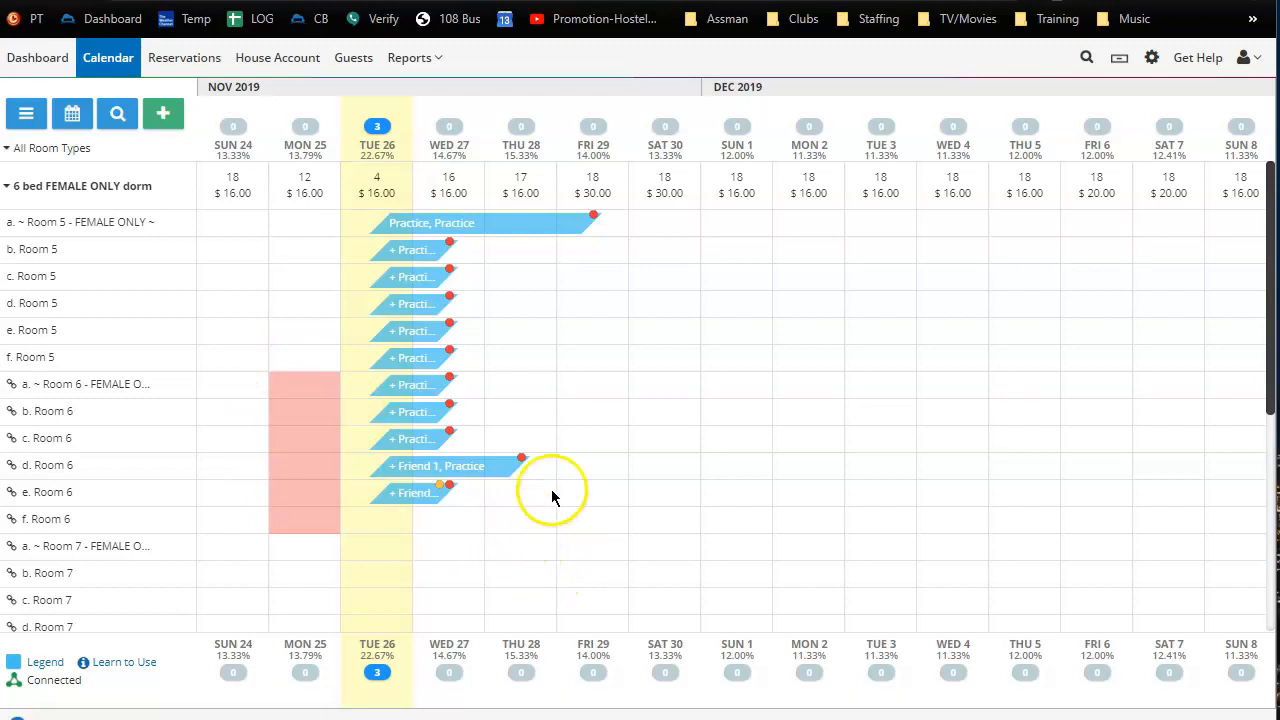
- Set up blocked dates from 11/27/2019 to 11/29/2019 for e. Room 6, f. Room 6 and a. Room 7
left_click(473, 496)
left_click(611, 500)
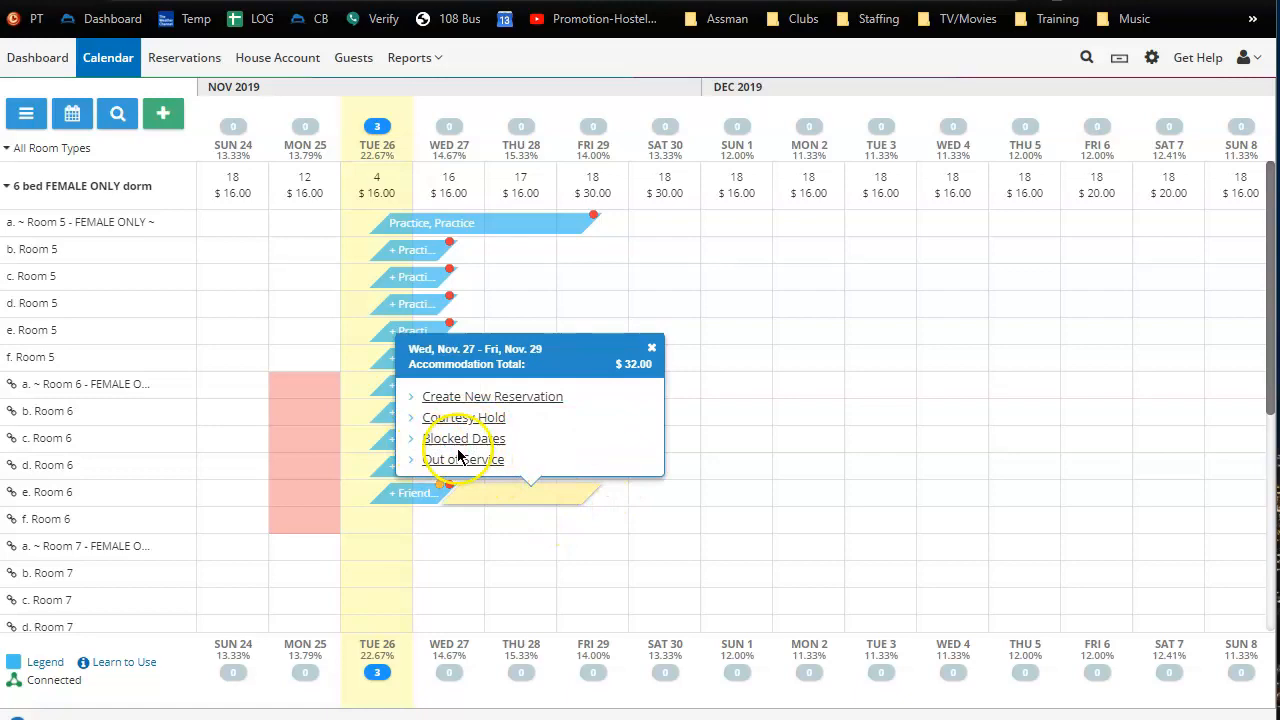
left_click(451, 440)
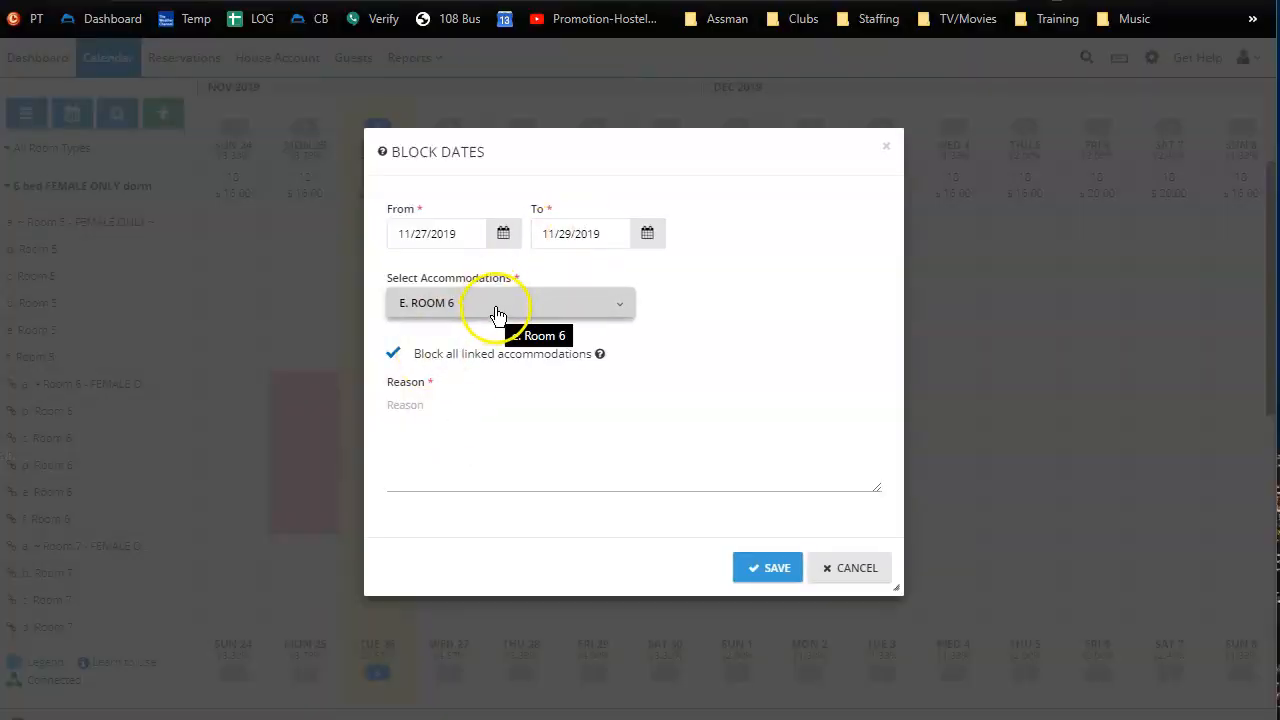
left_click(497, 312)
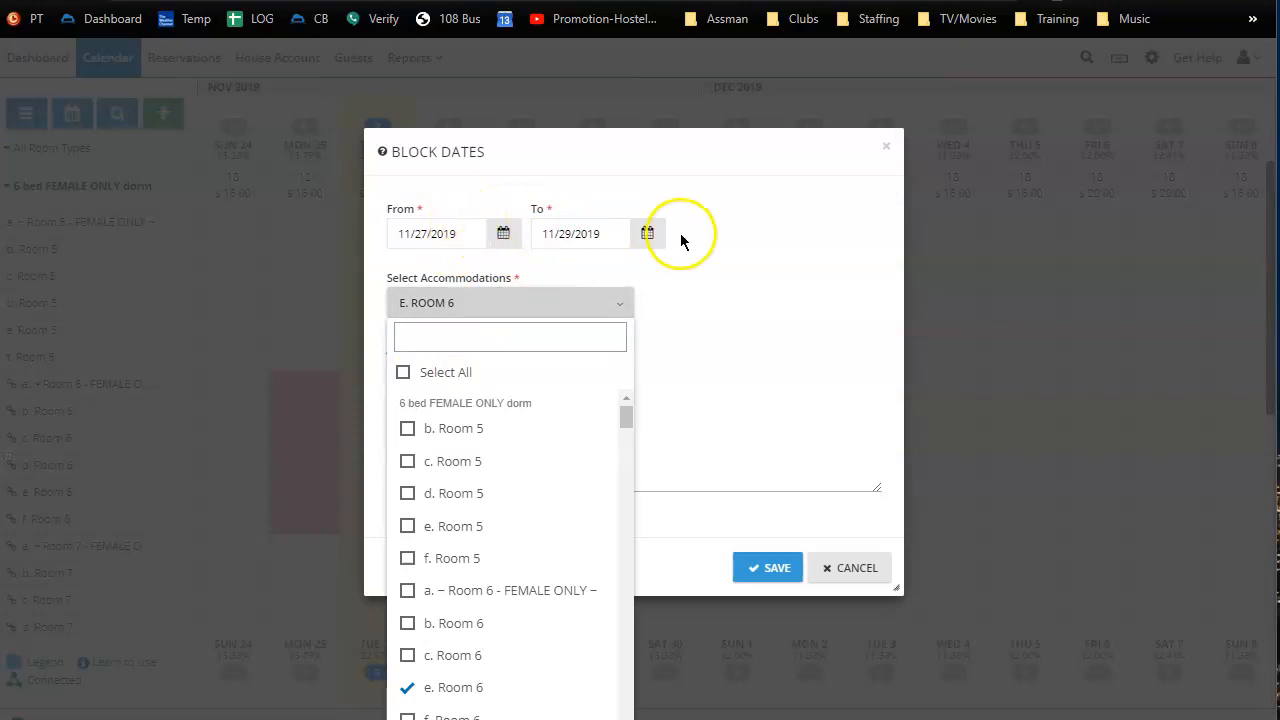
scroll(490, 620, "down", 1)
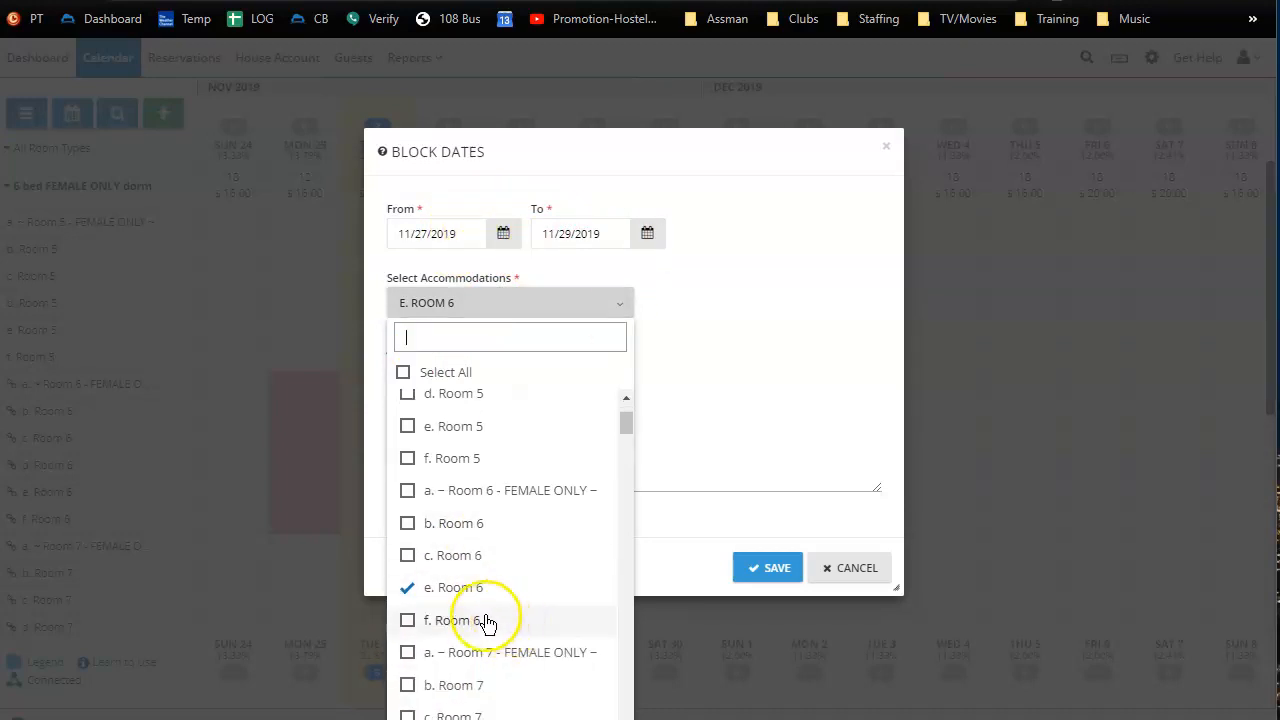
left_click(407, 624)
left_click(409, 655)
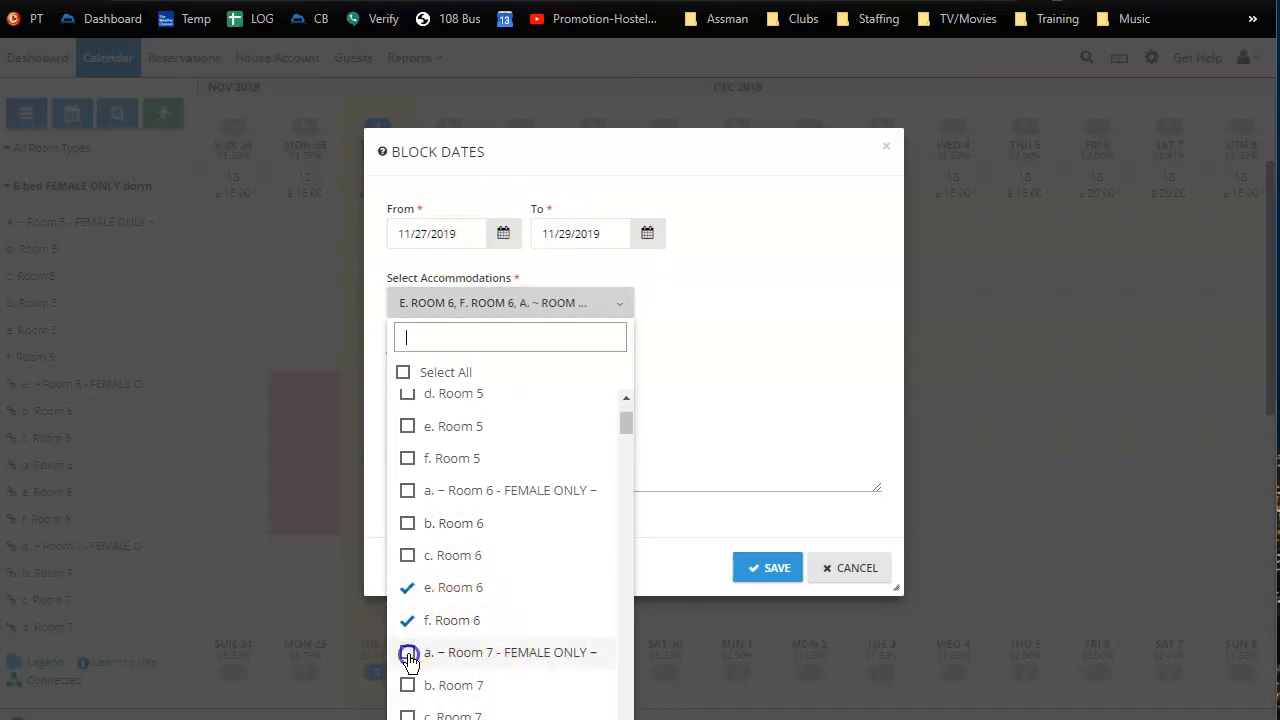
left_click(756, 311)
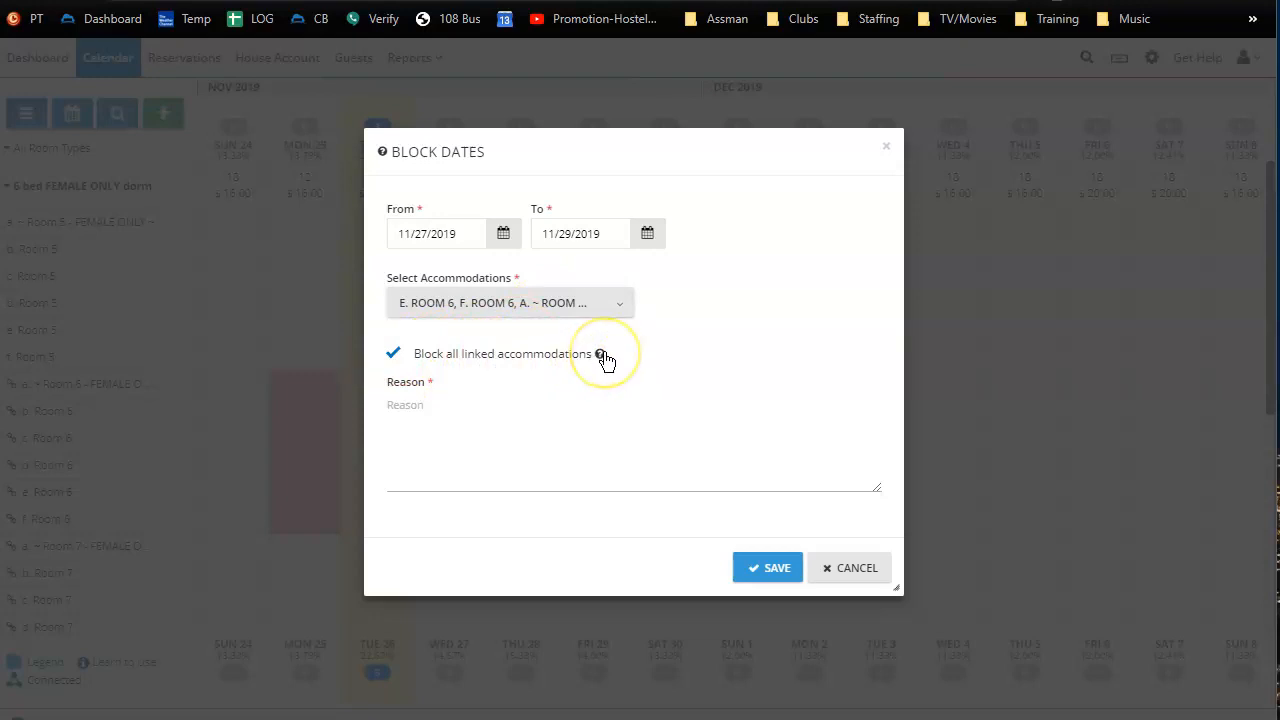
- Enter the block reason "REASON -WHIT" and save the blocked dates despite the overbooking risk
left_click(446, 404)
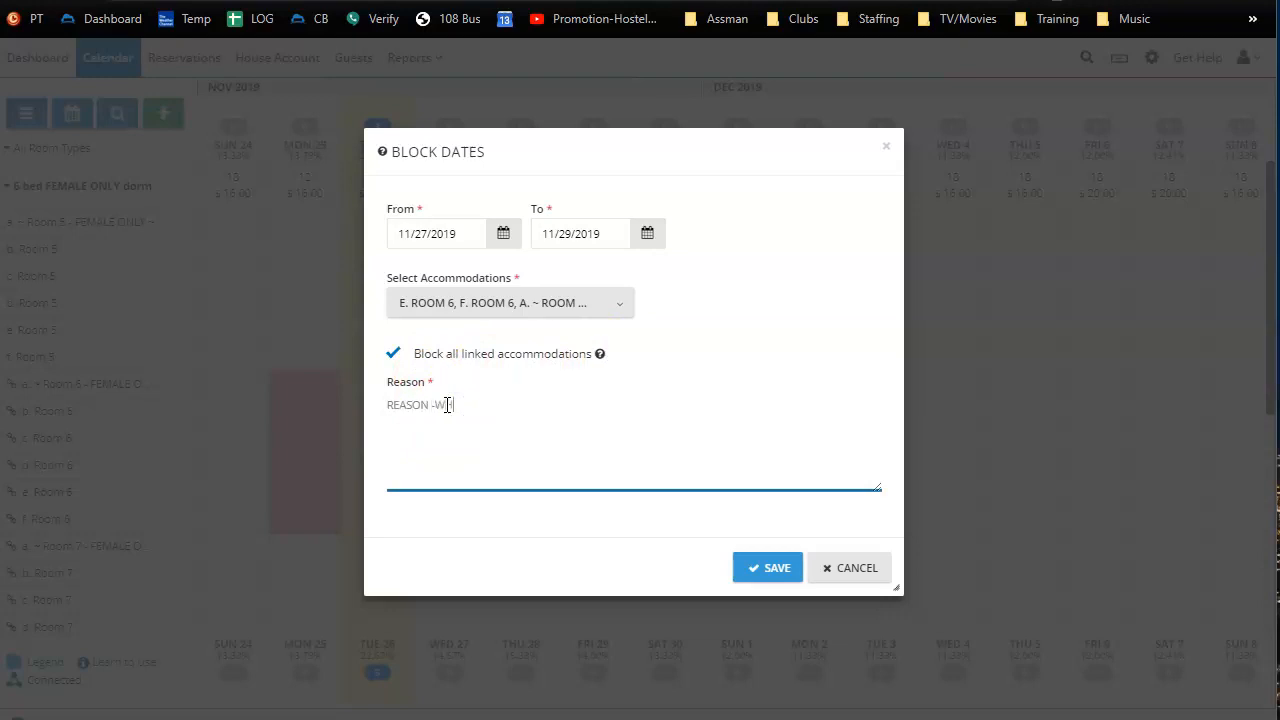
left_click(767, 569)
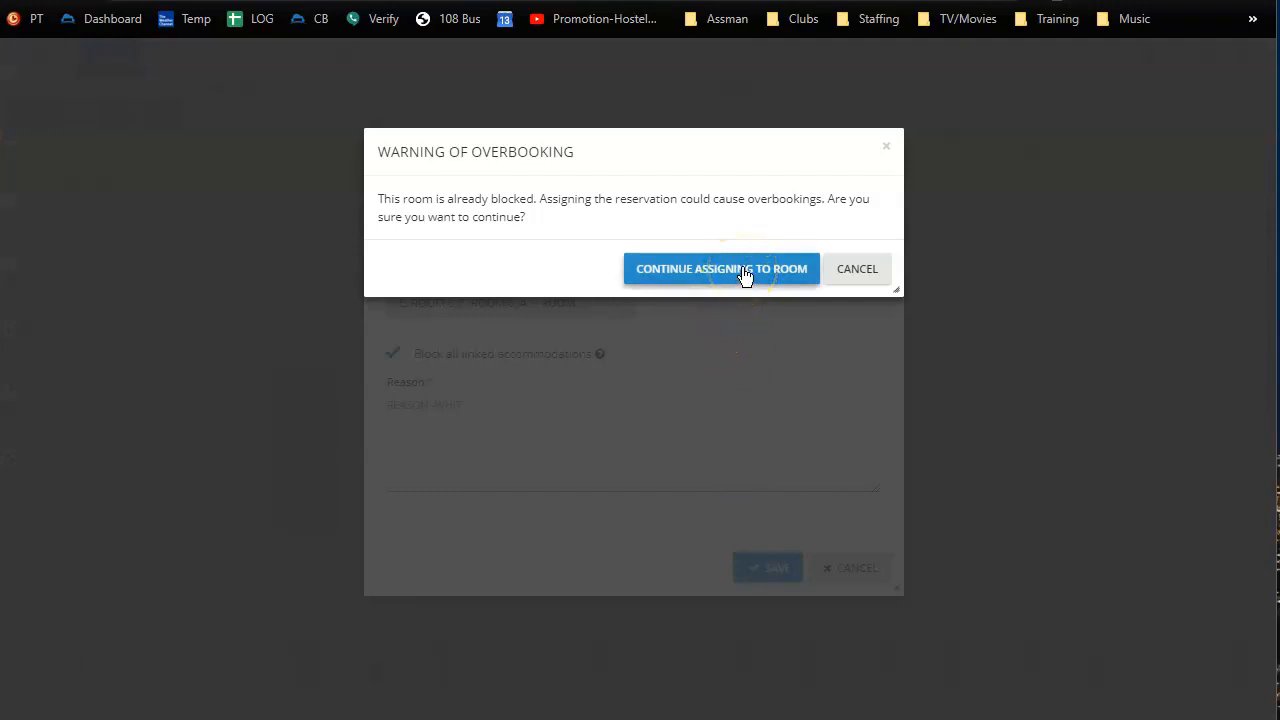
left_click(744, 274)
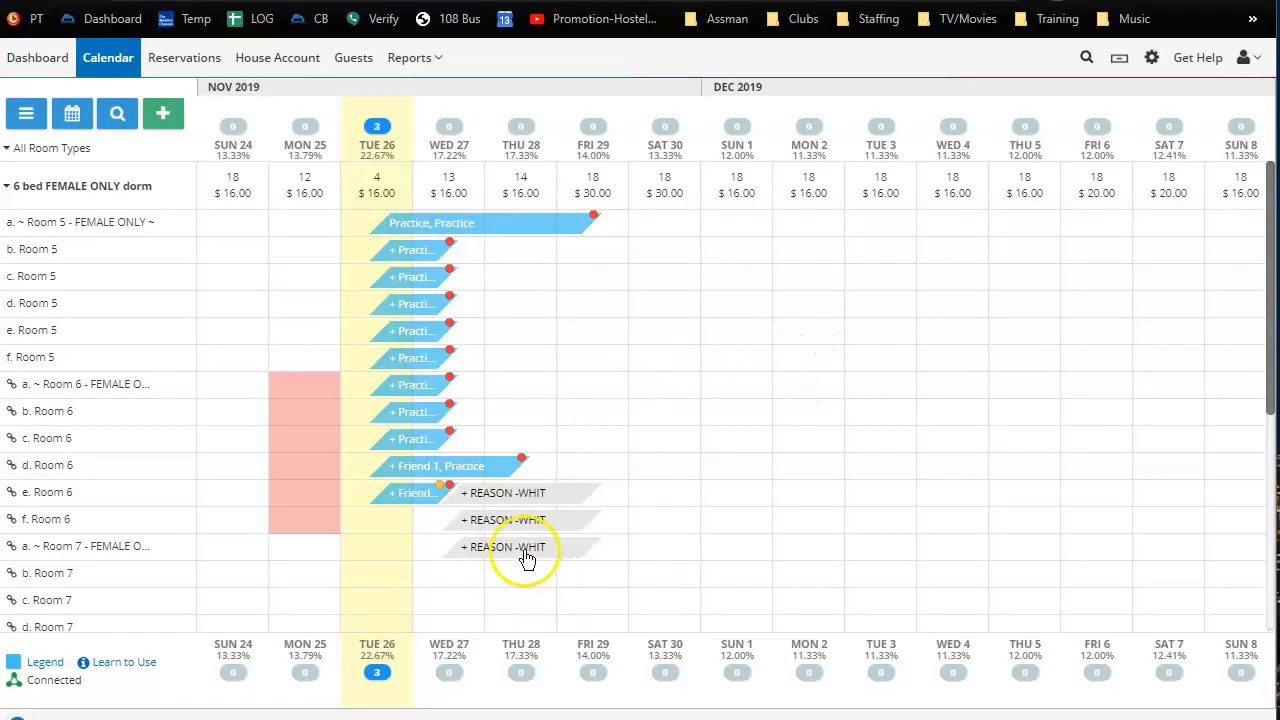
left_click(478, 329)
left_click(592, 329)
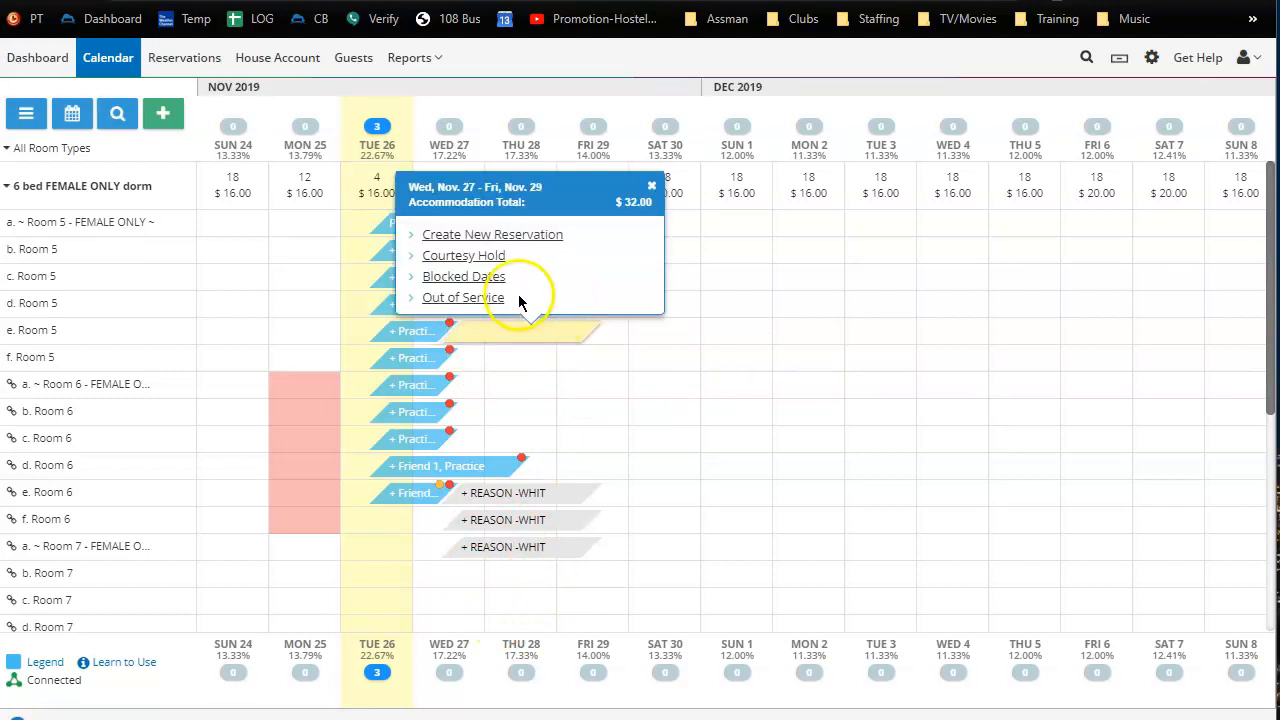
left_click(466, 297)
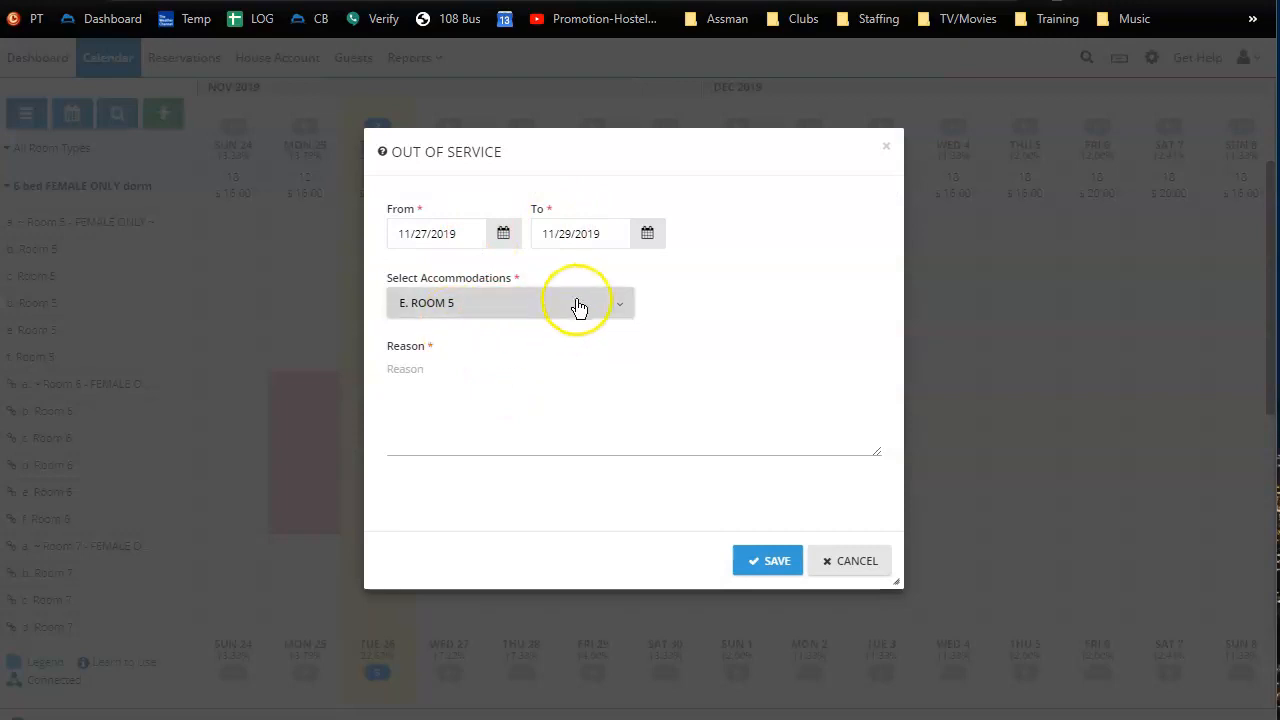
left_click(851, 561)
- Put a. Room 6 out of service from 11/27/2019 to 11/28/2019 without blocking linked accommodations, giving the reason "MAINT"
left_click(481, 389)
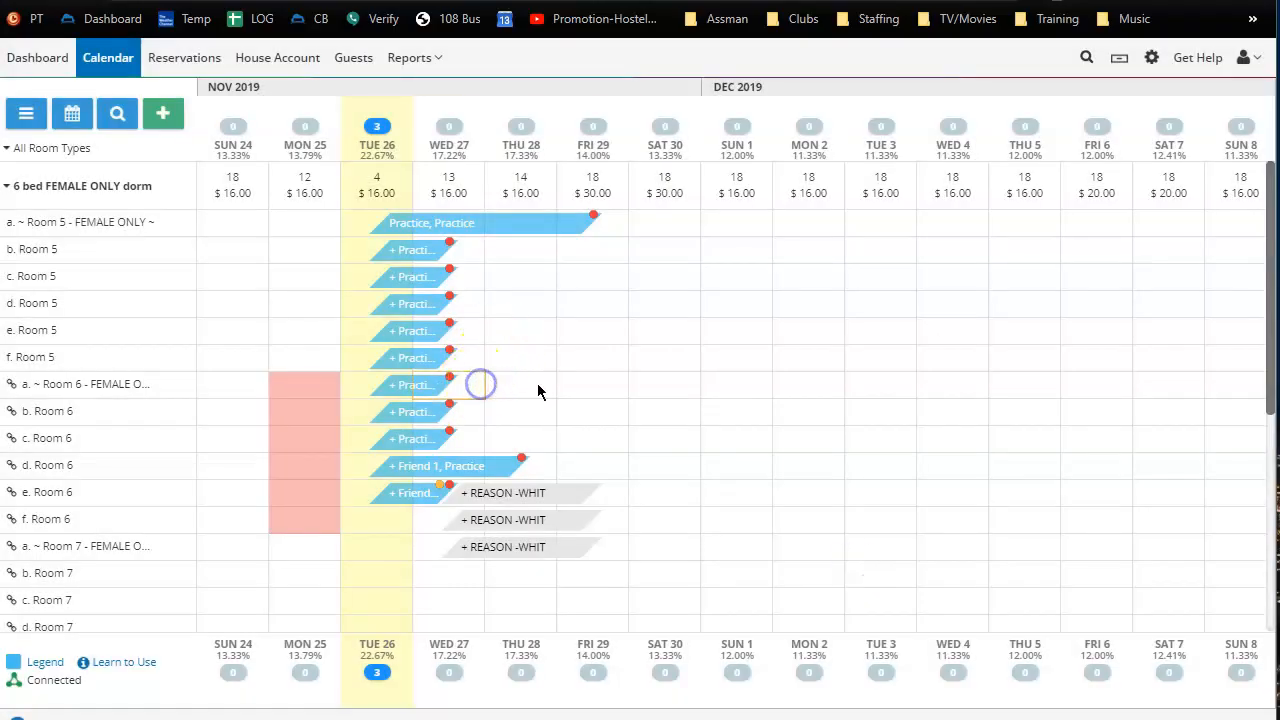
left_click(541, 386)
left_click(429, 354)
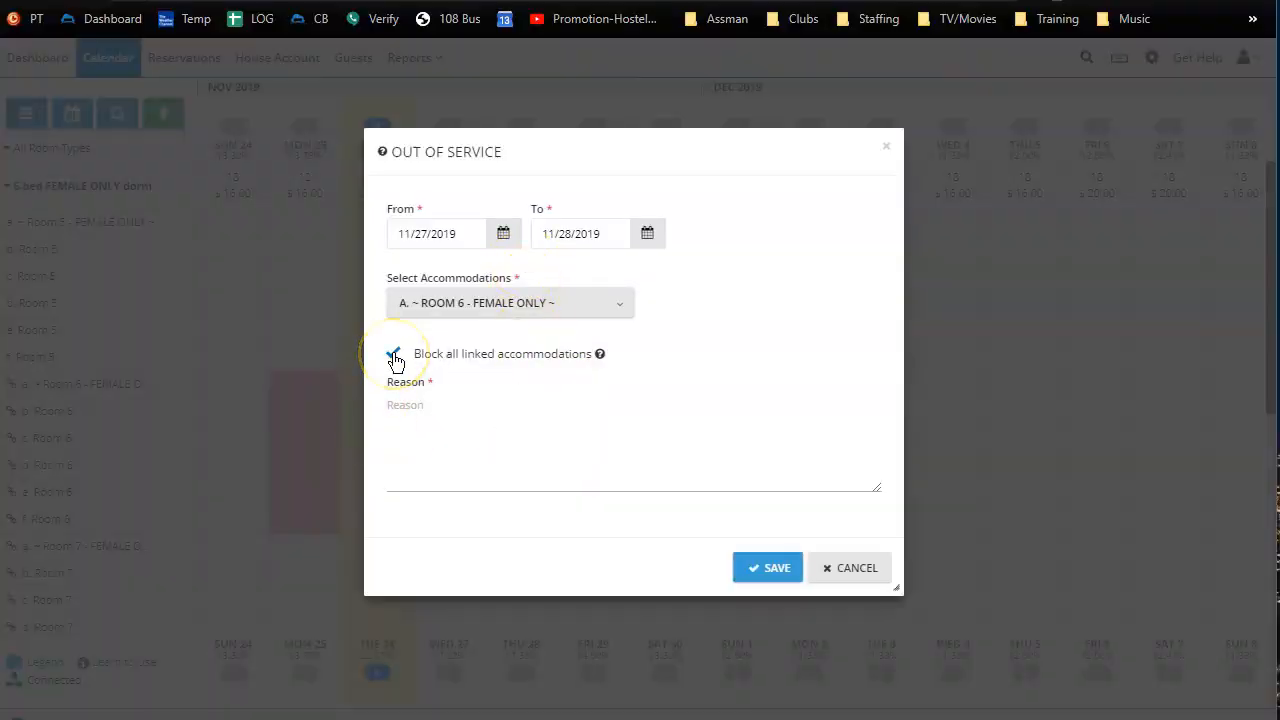
left_click(394, 355)
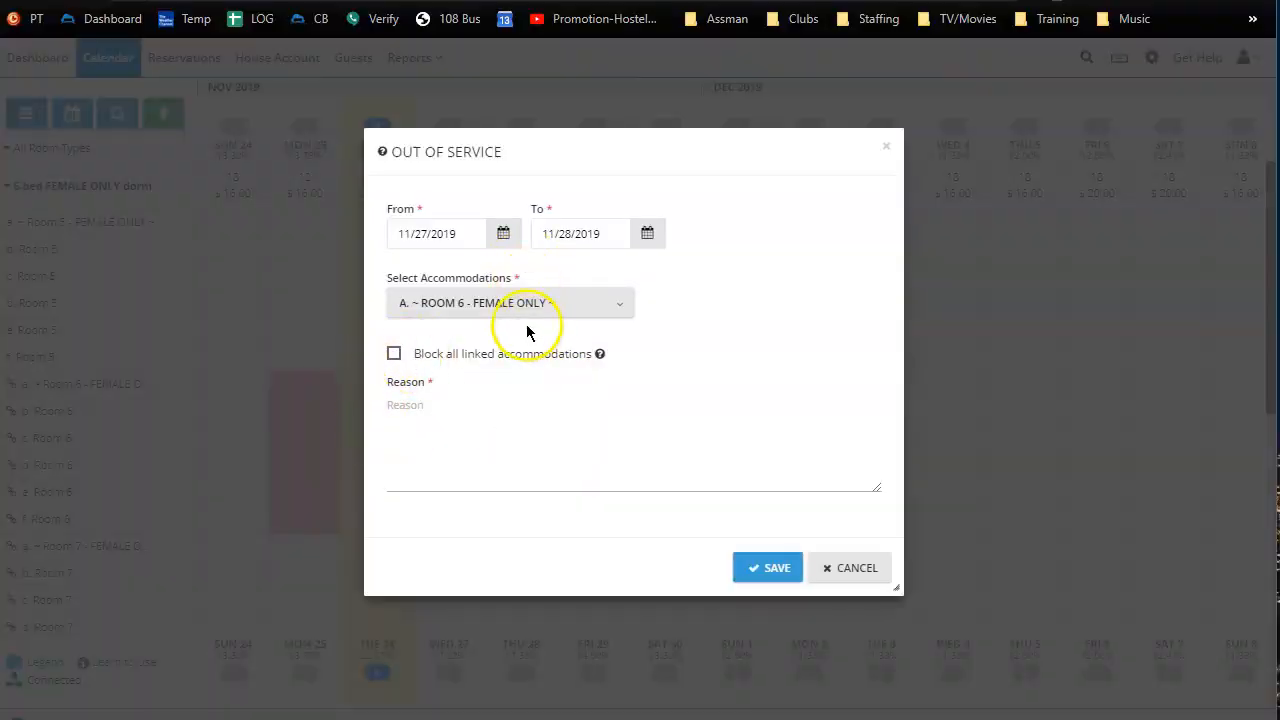
left_click(463, 433)
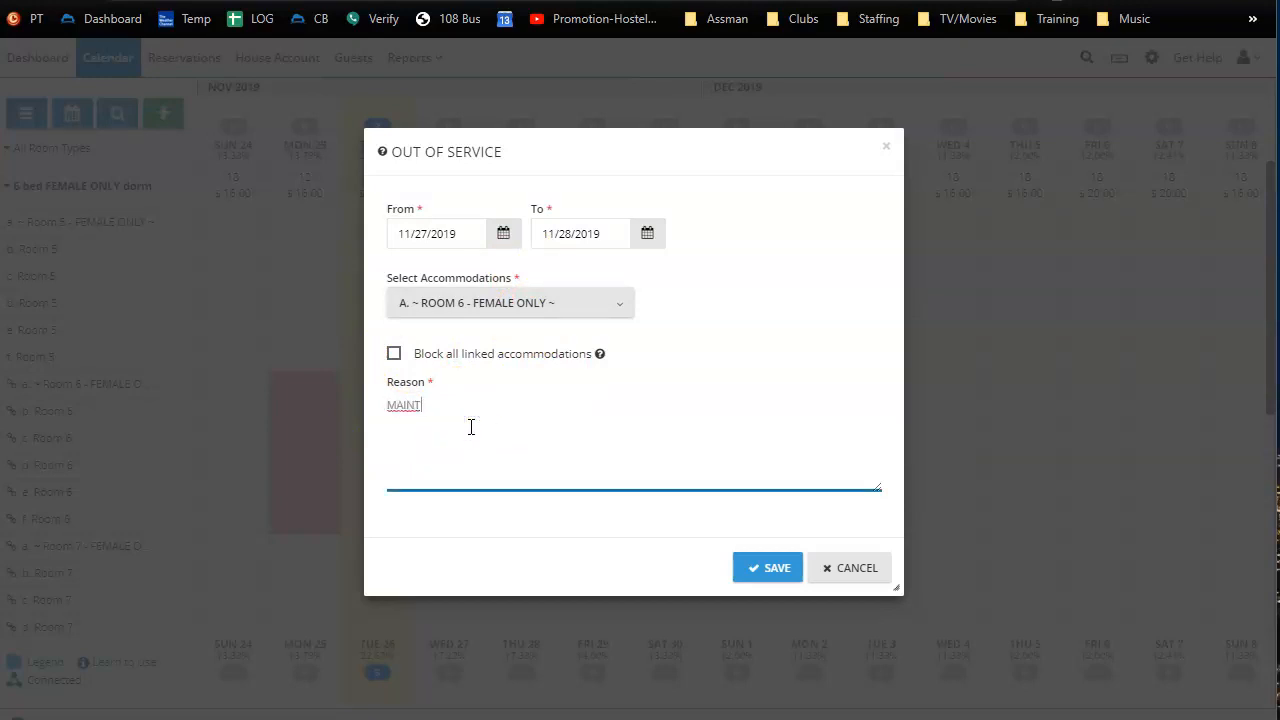
left_click(777, 568)
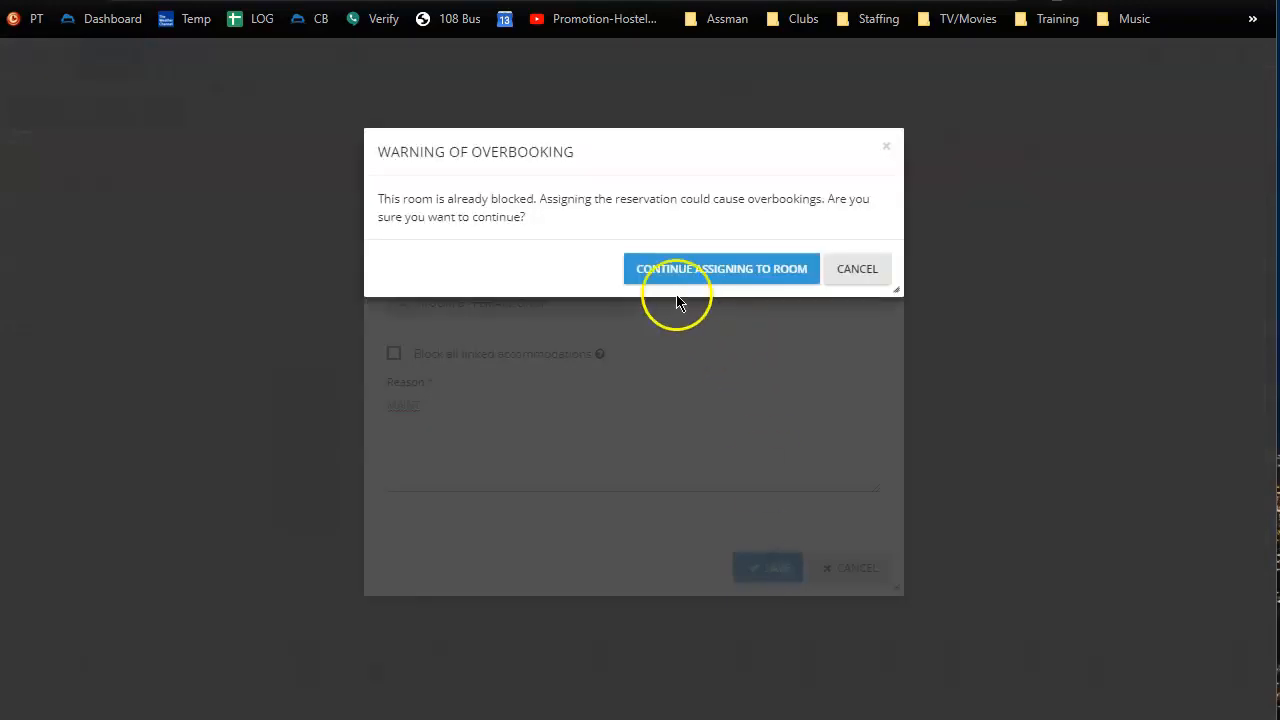
left_click(729, 272)
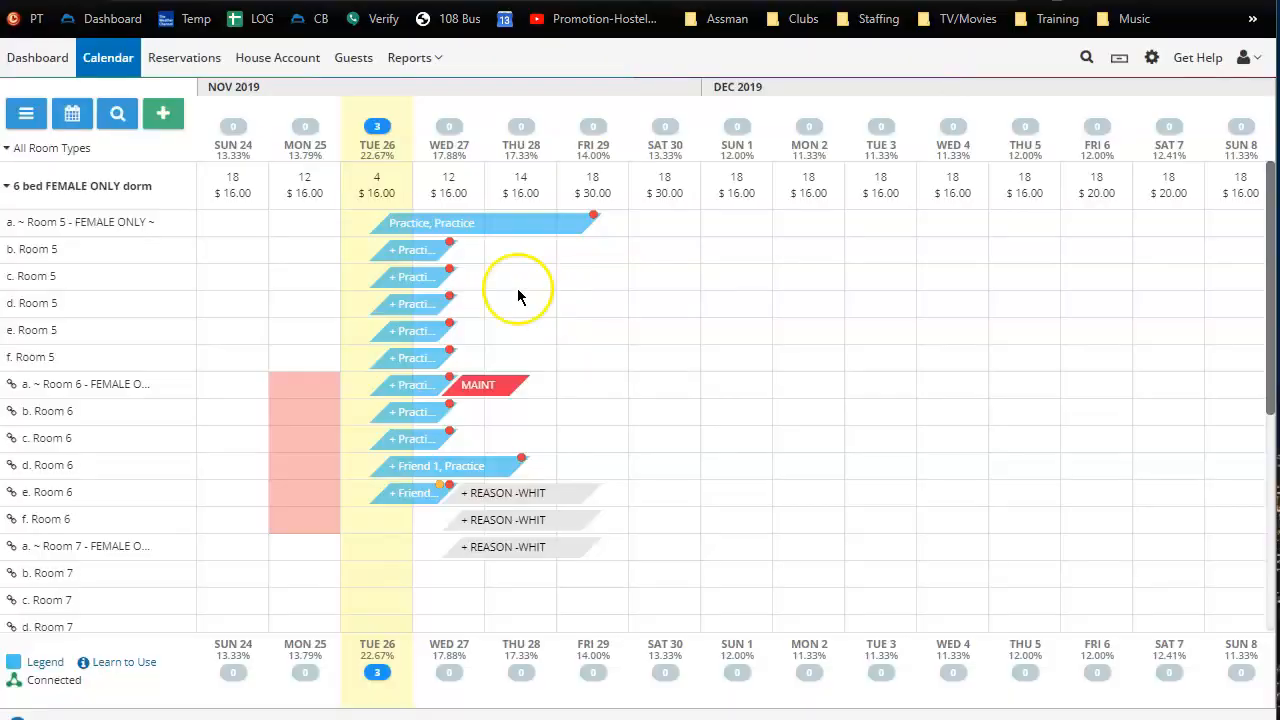
- Clear the MAINT out-of-service dates on a. Room 6 and cancel the whole group of REASON -WHIT blocked dates
left_click(490, 387)
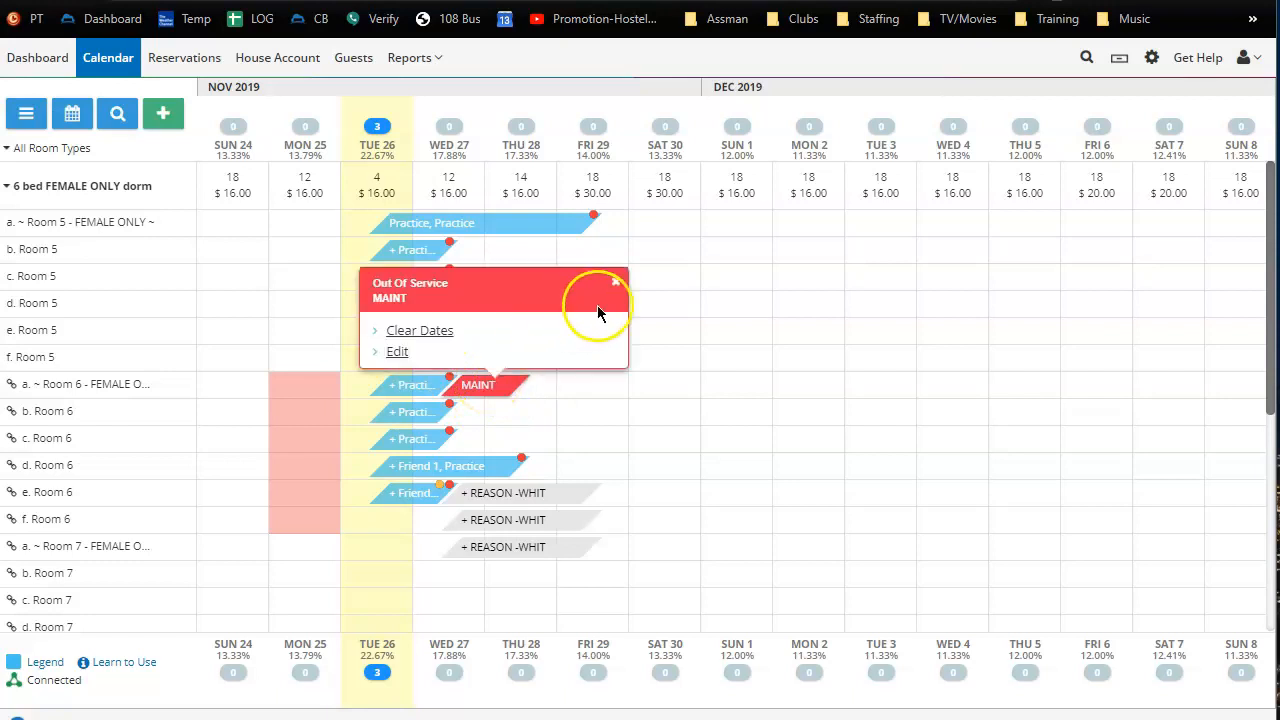
left_click(428, 338)
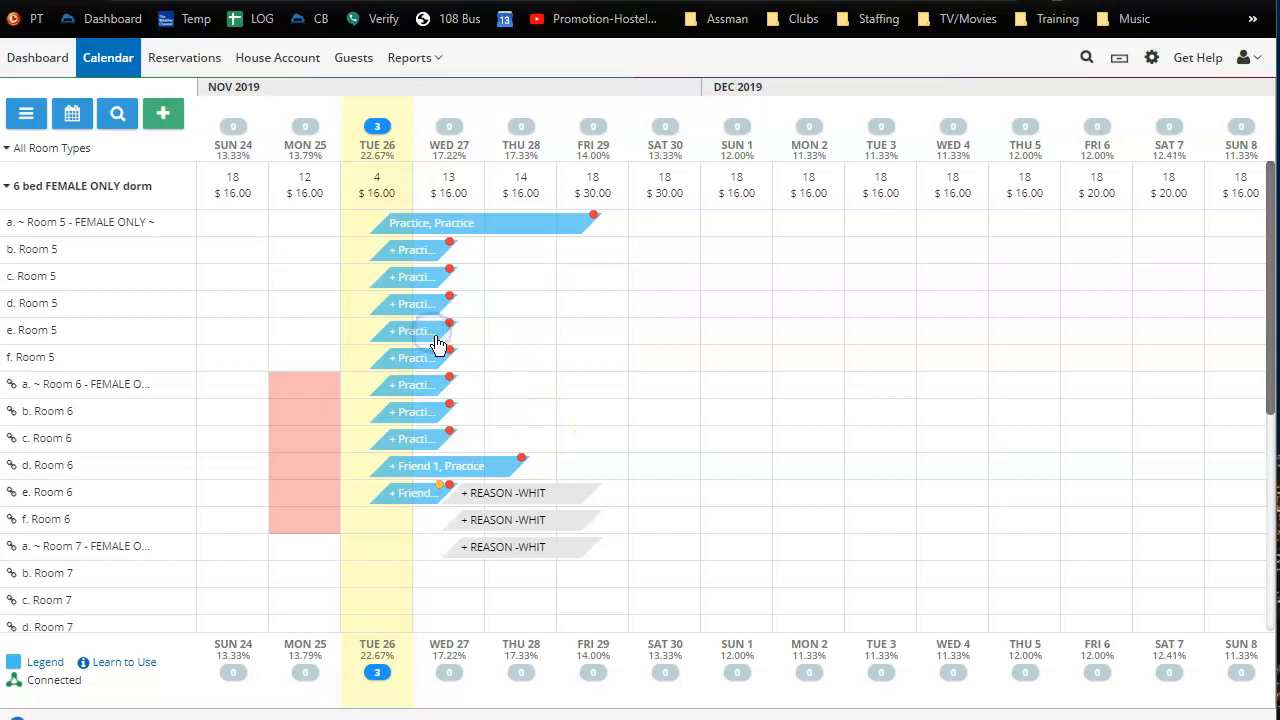
left_click(488, 490)
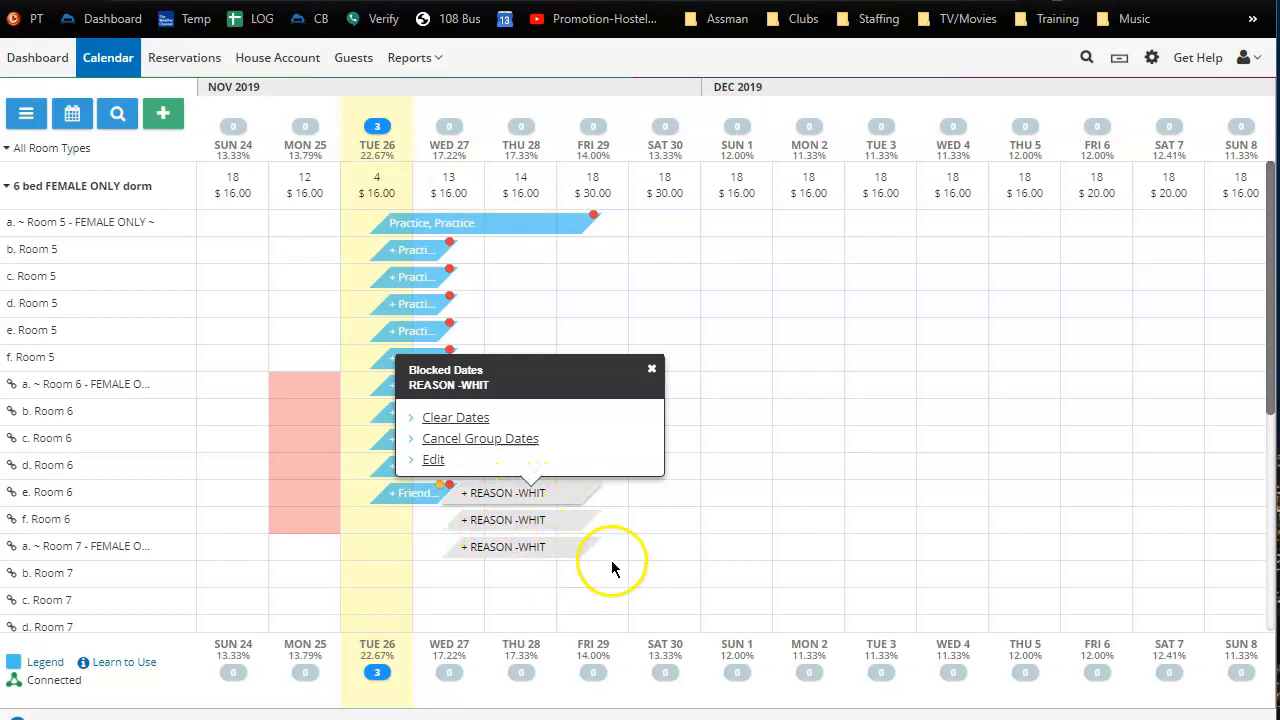
left_click(493, 443)
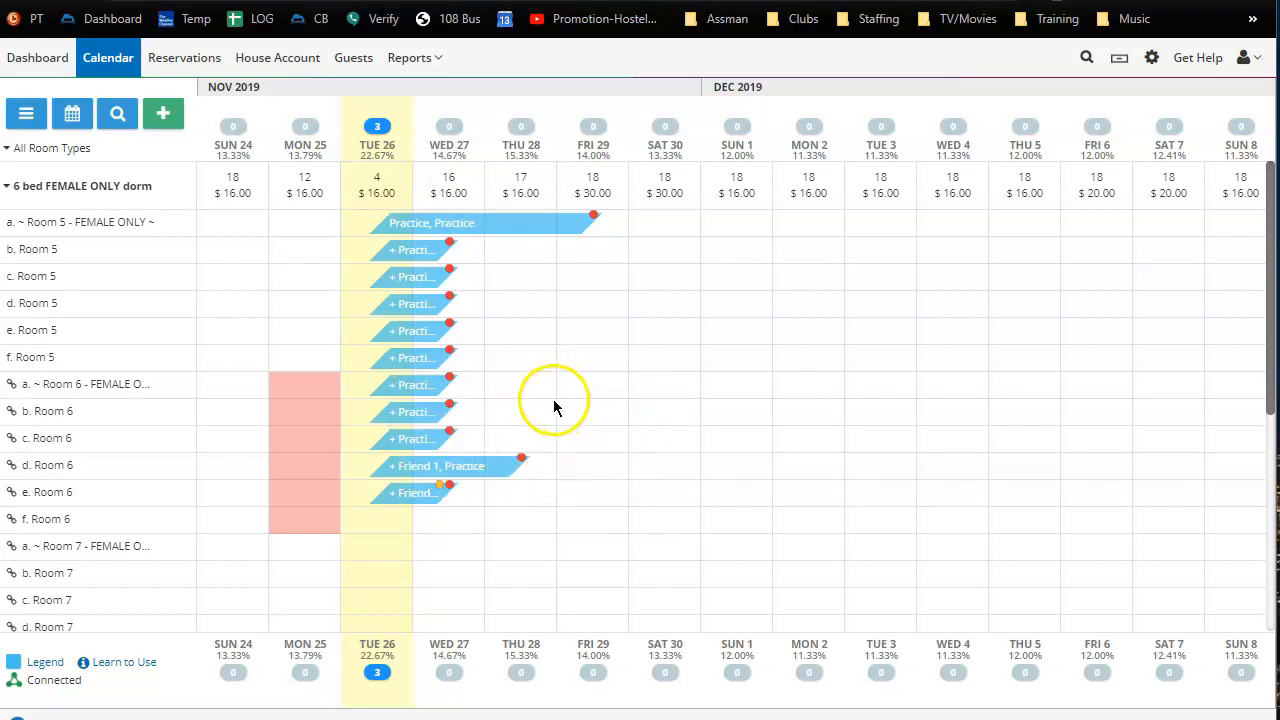
- With all room types collapsed, jump the calendar to today's date and return it to November 26, 2019
left_click(36, 152)
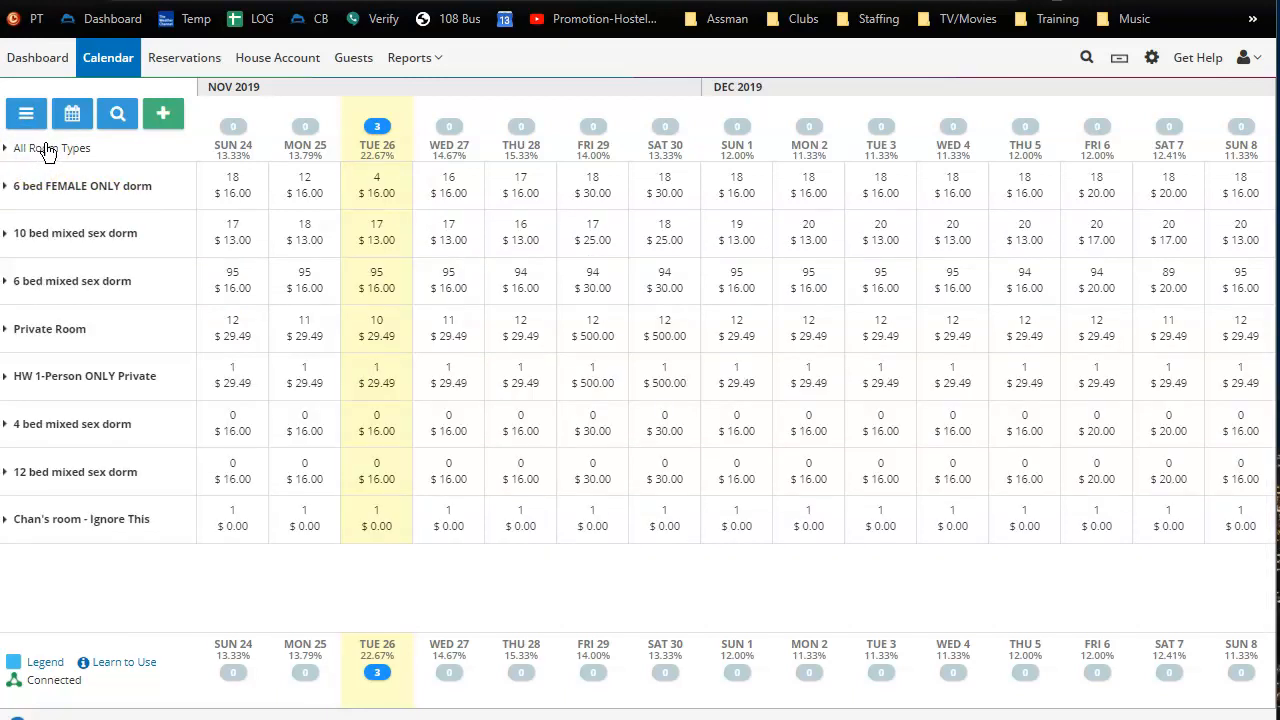
left_click(71, 118)
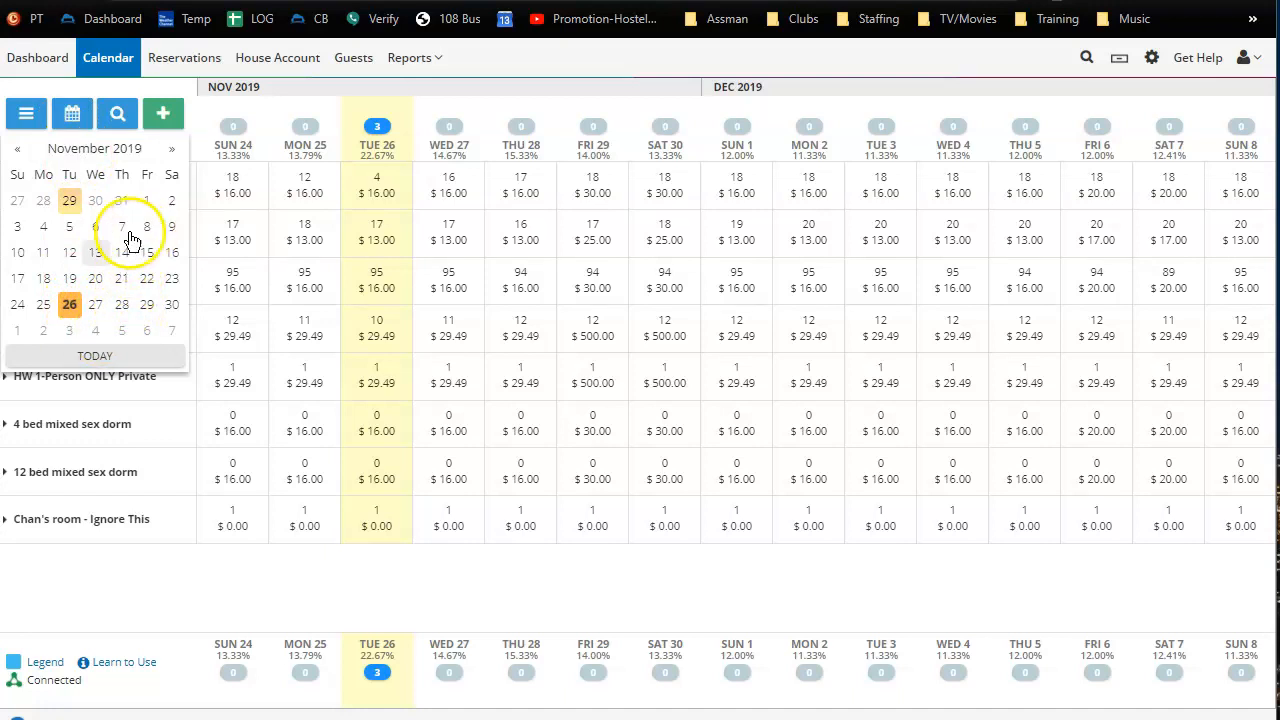
left_click(93, 357)
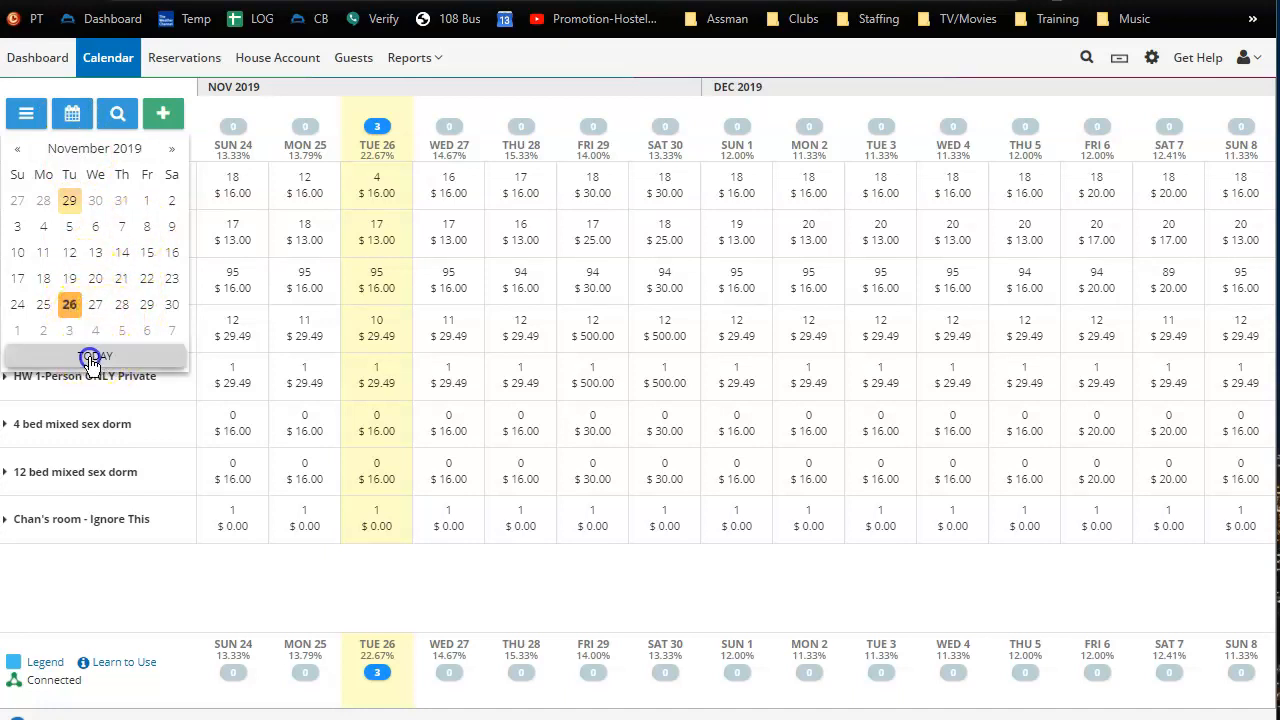
left_click(71, 118)
left_click(172, 149)
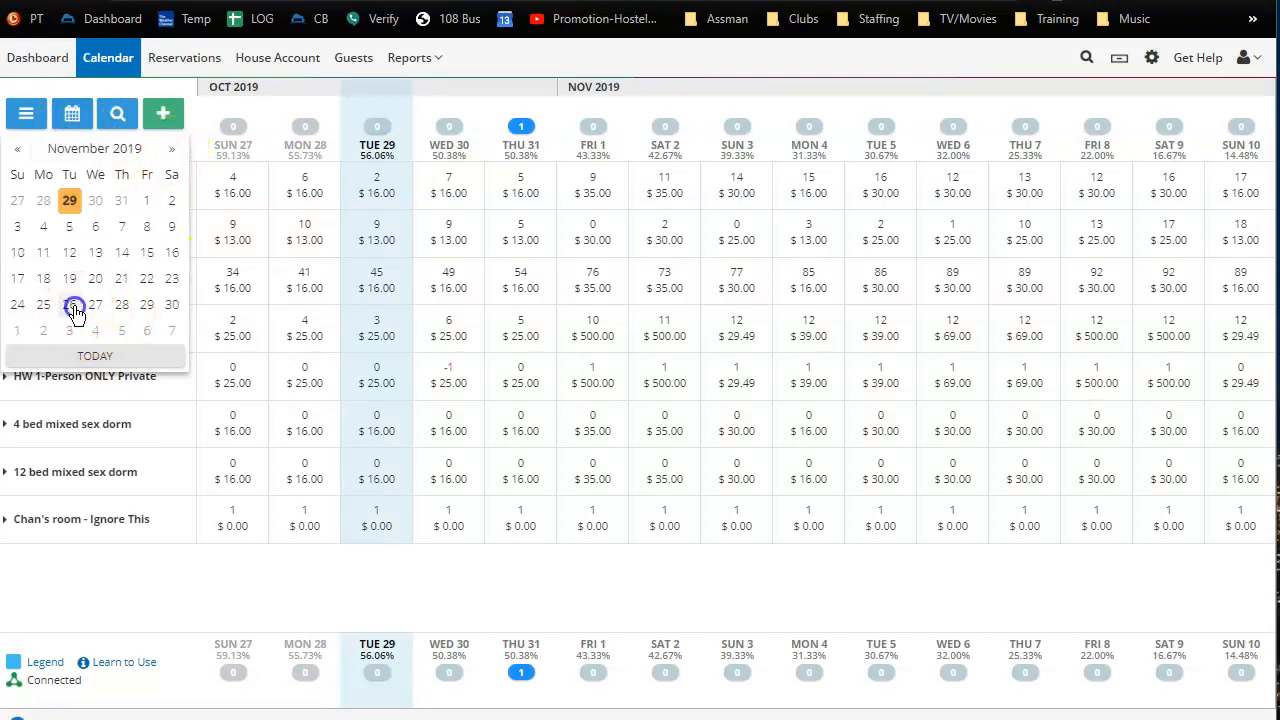
left_click(75, 311)
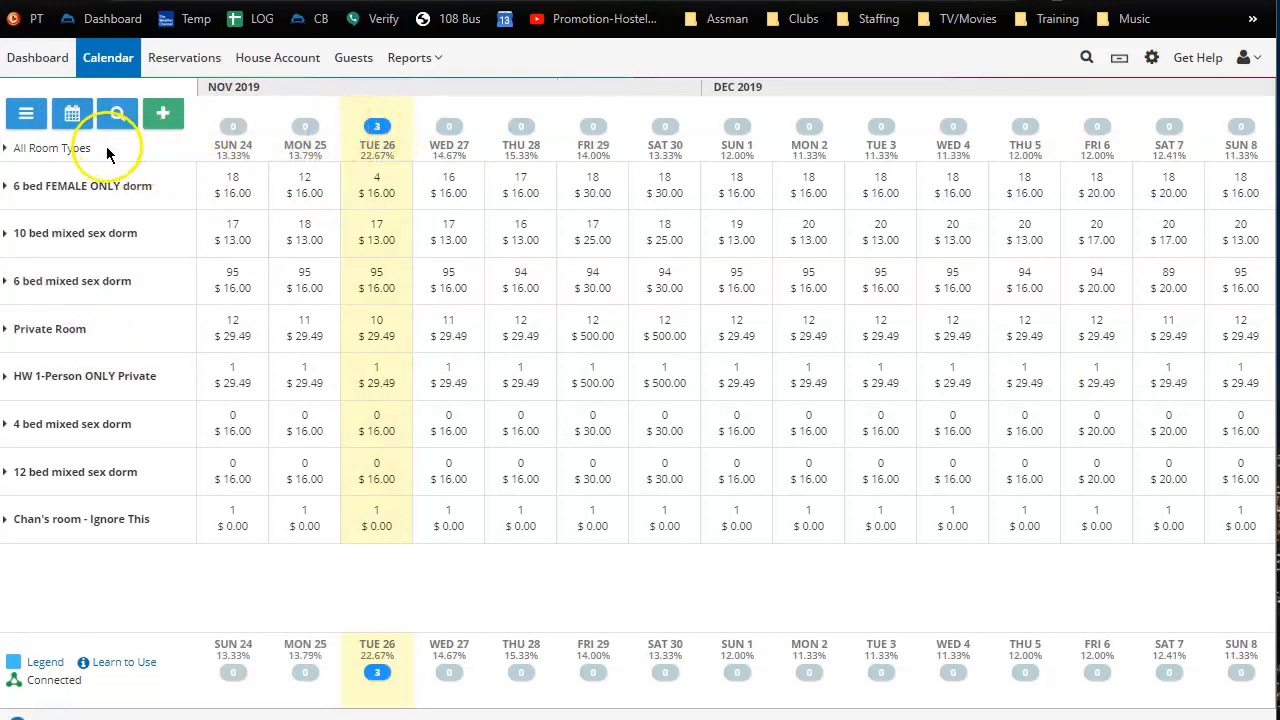
- Expand the 6 bed FEMALE ONLY dorm to browse its neighbouring dates, and view the options for adding calendar entries
left_click(95, 188)
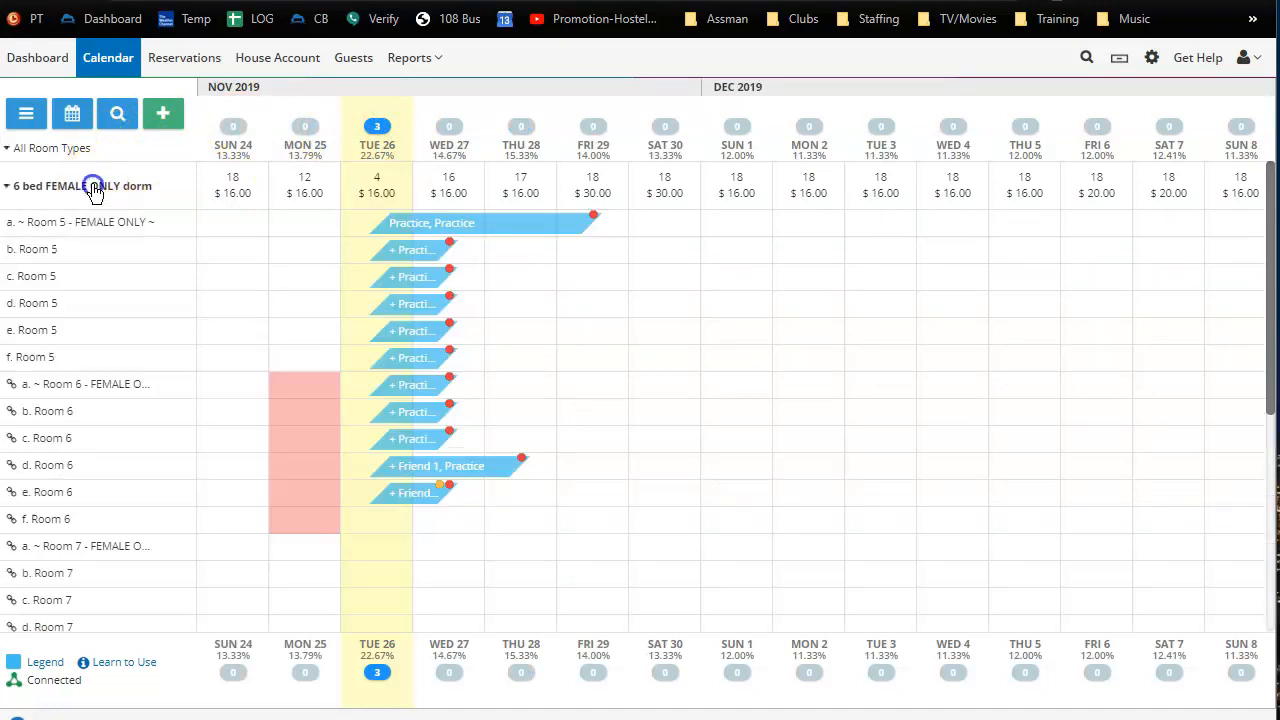
left_click_drag(547, 373, 449, 394)
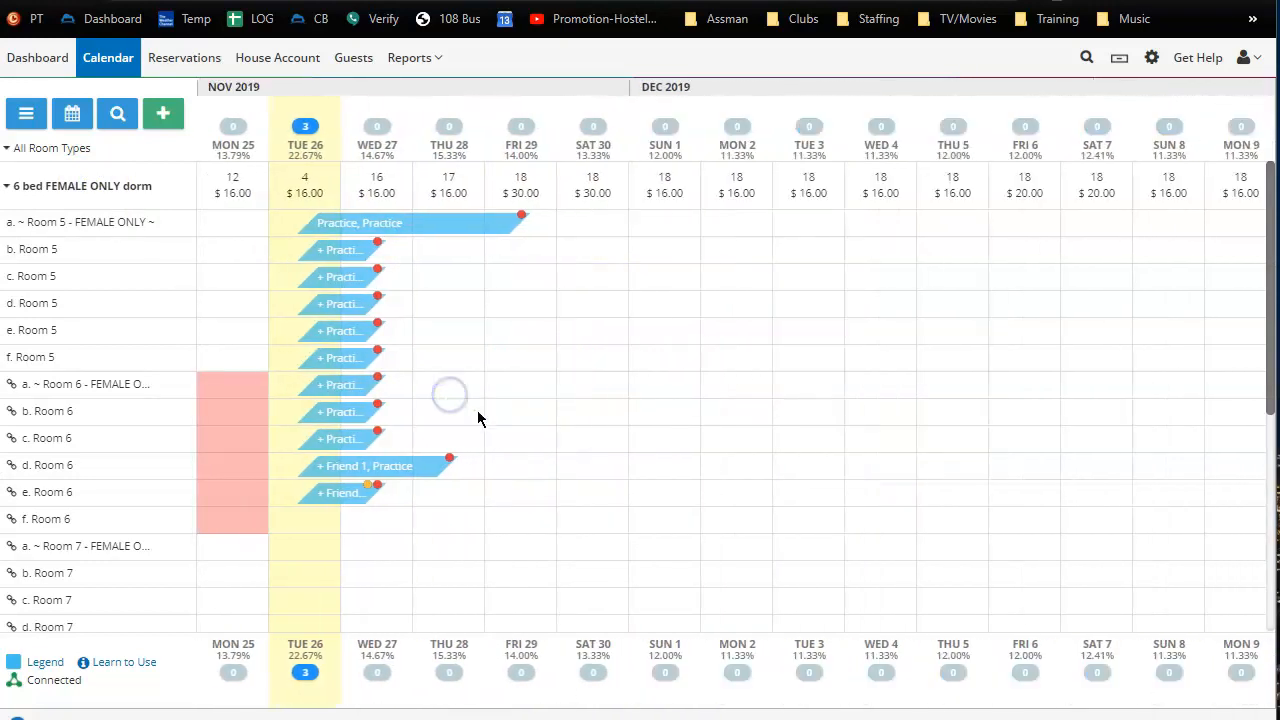
left_click(563, 421)
scroll(563, 420, "right", 1)
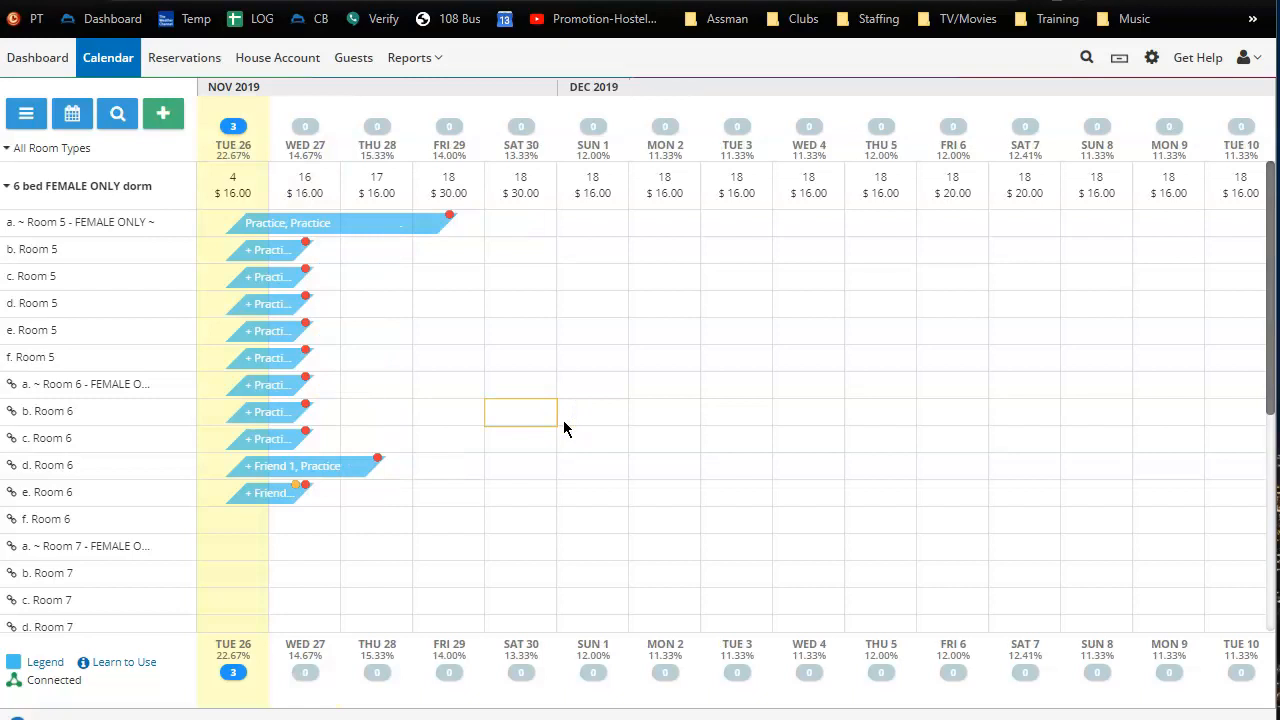
scroll(563, 421, "left", 4)
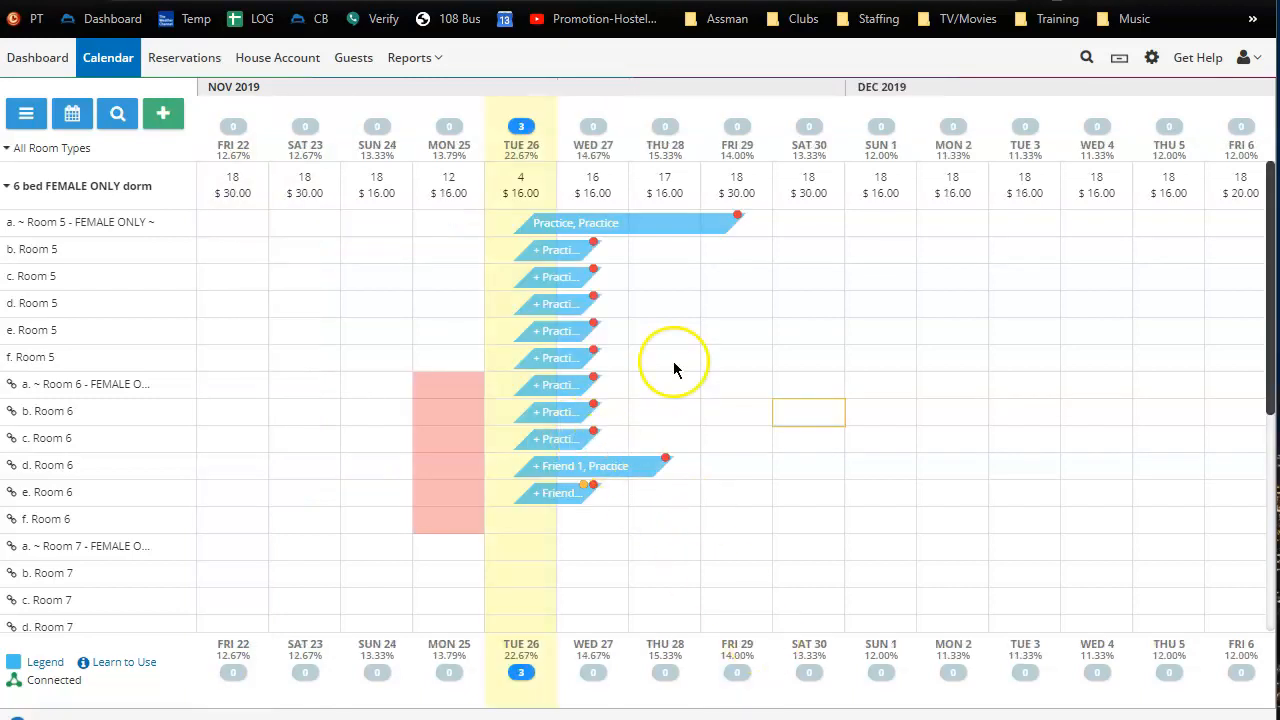
left_click(162, 116)
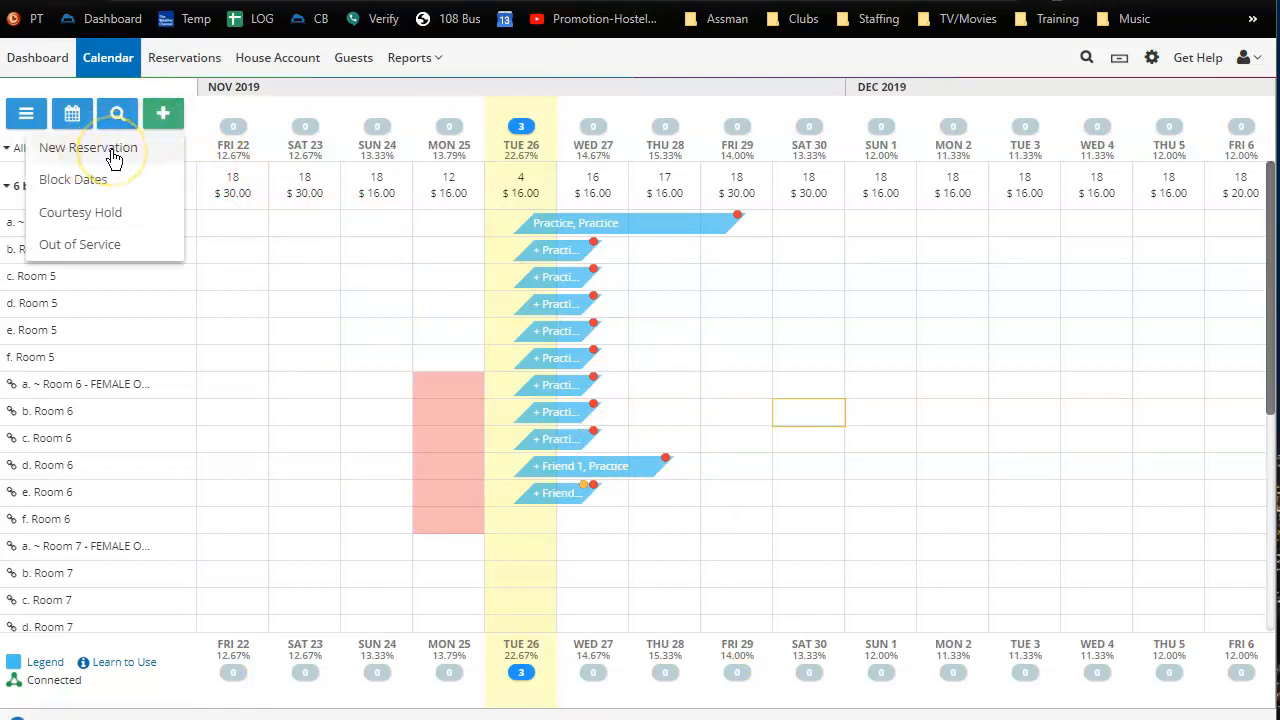
left_click_drag(878, 327, 657, 327)
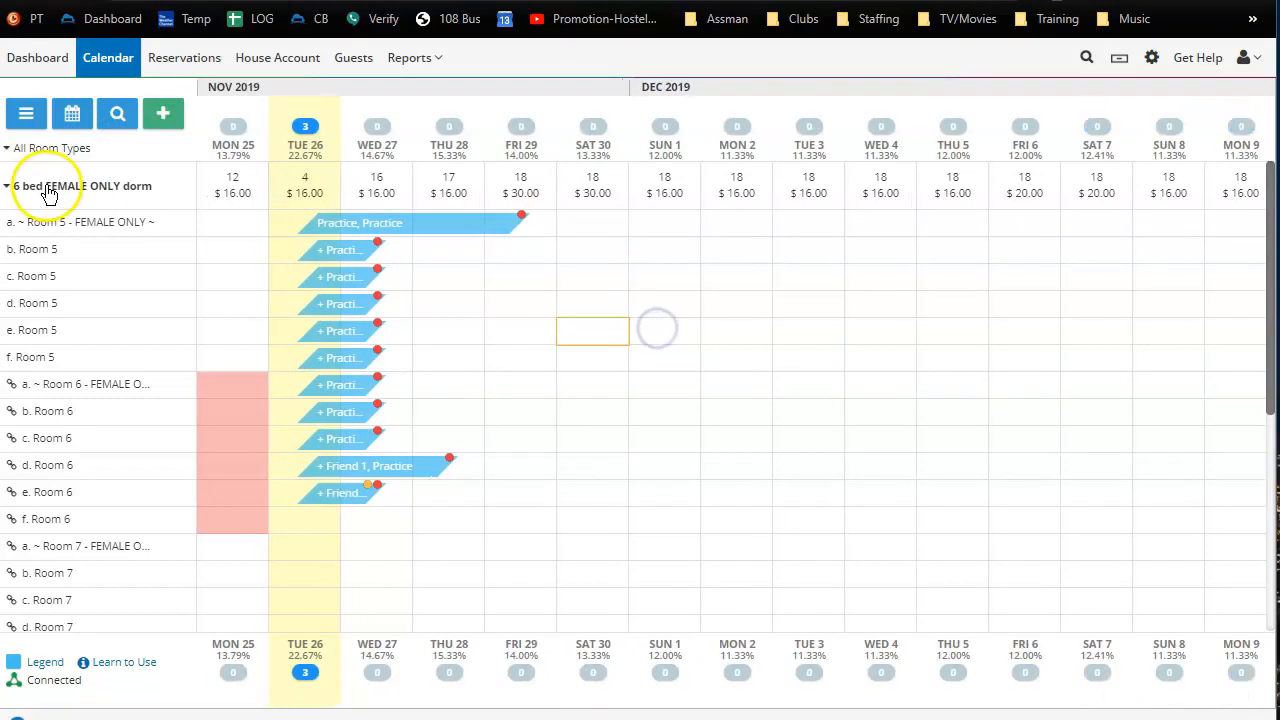
- Collapse the 6 bed FEMALE ONLY dorm and expand the Private Room type to examine its room assignments
left_click(43, 187)
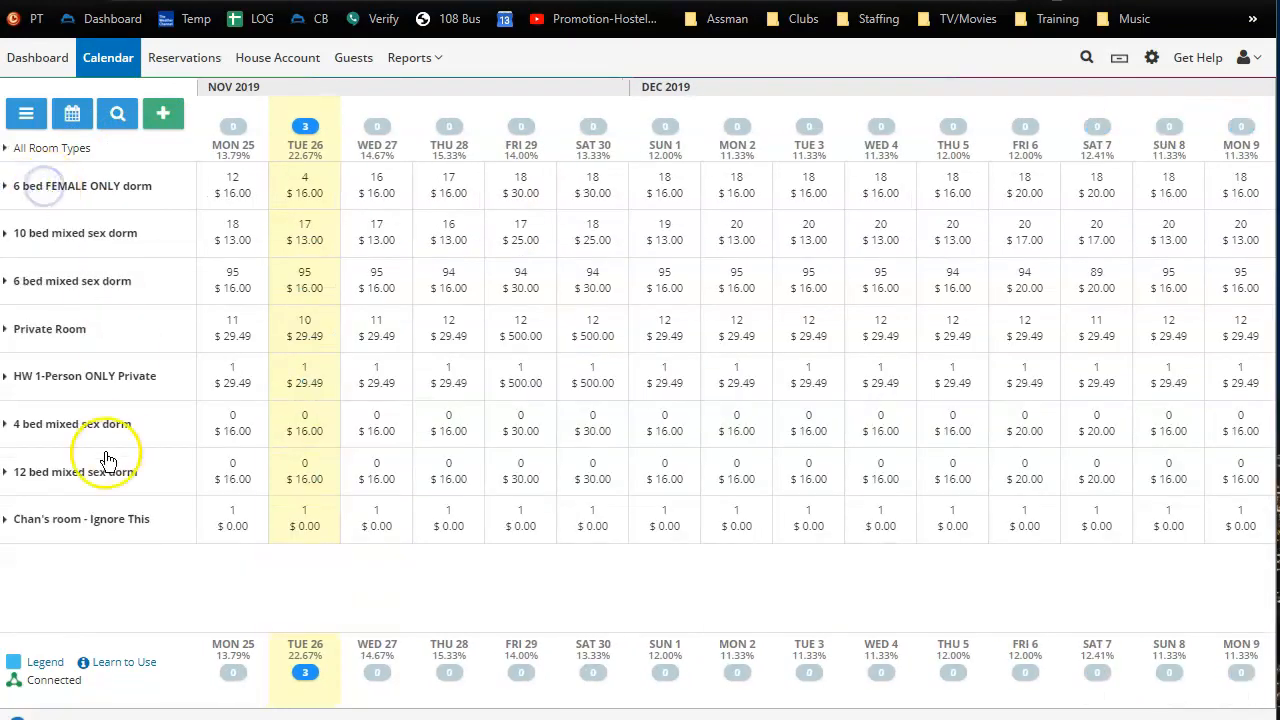
left_click(60, 331)
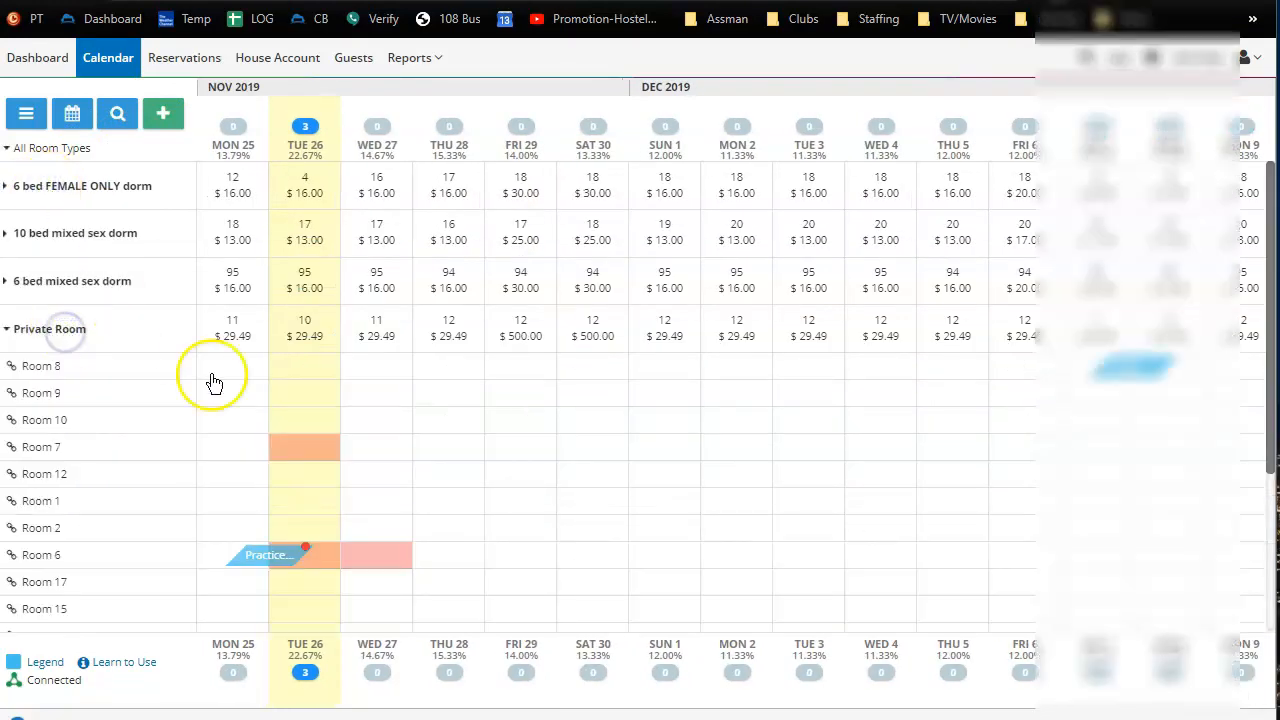
left_click(319, 500)
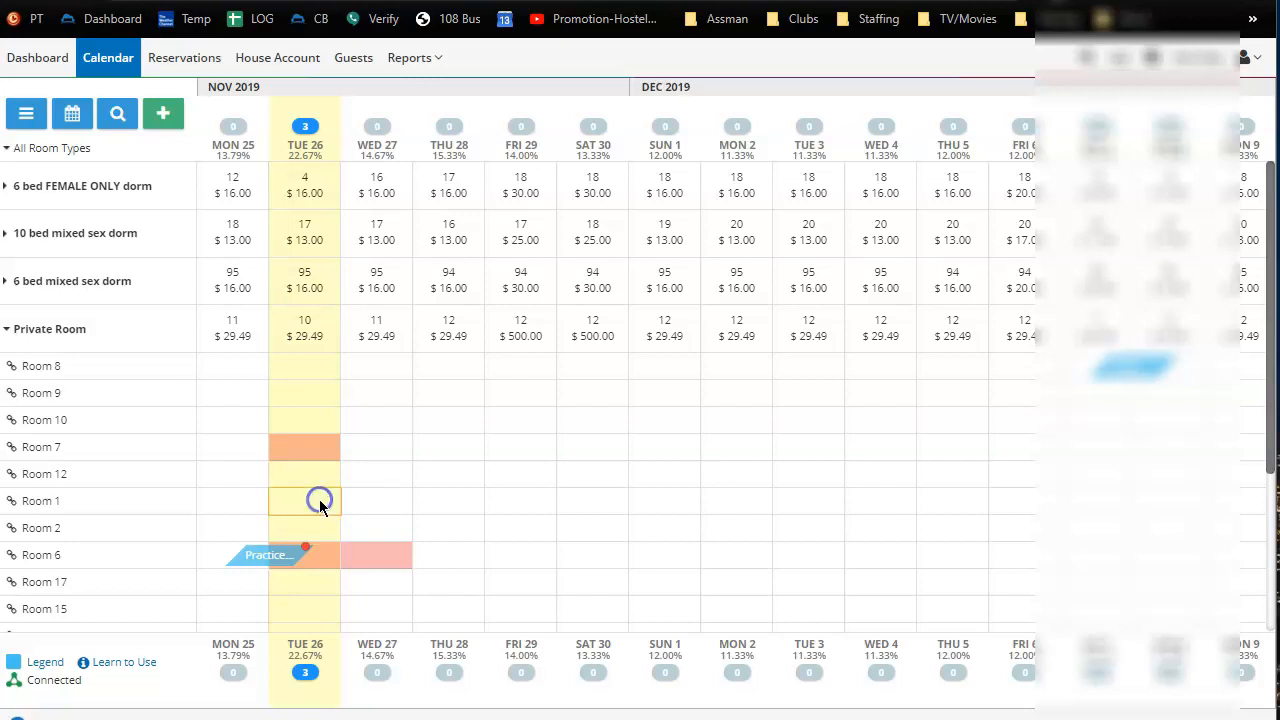
- Open a new reservation for private Room 1 covering November 26 to November 28, 2019
left_click(436, 501)
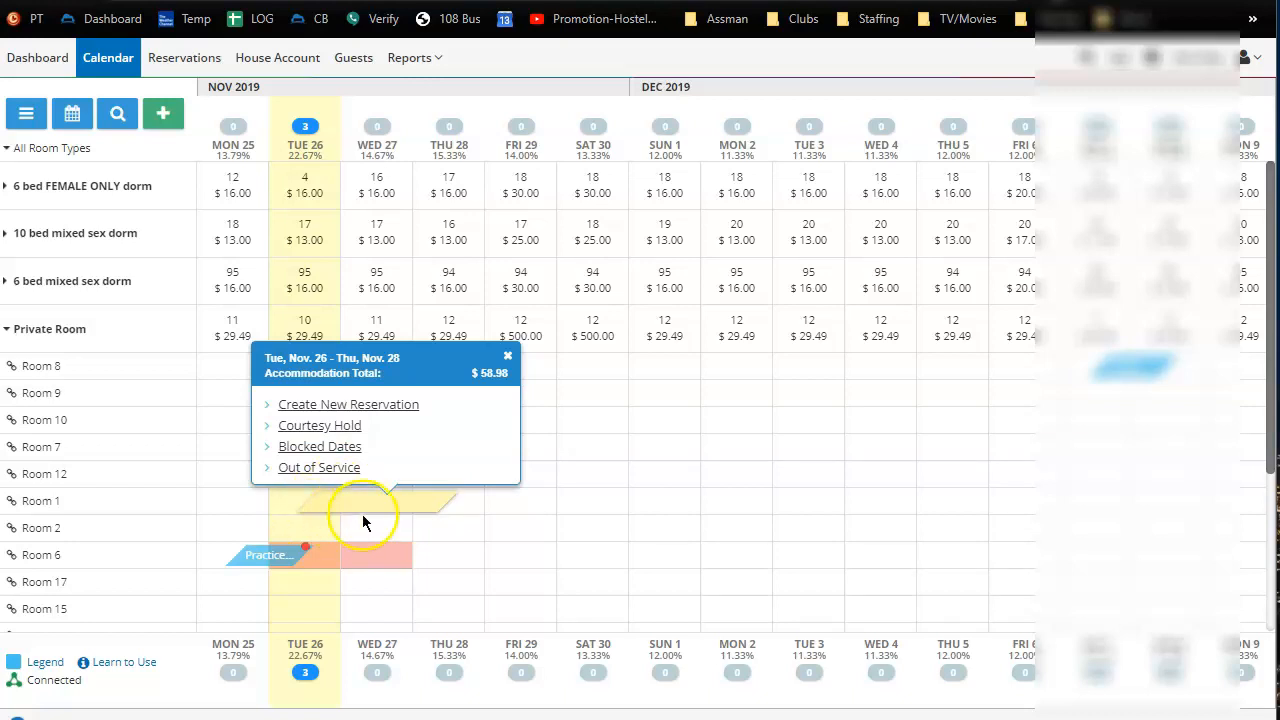
left_click(380, 405)
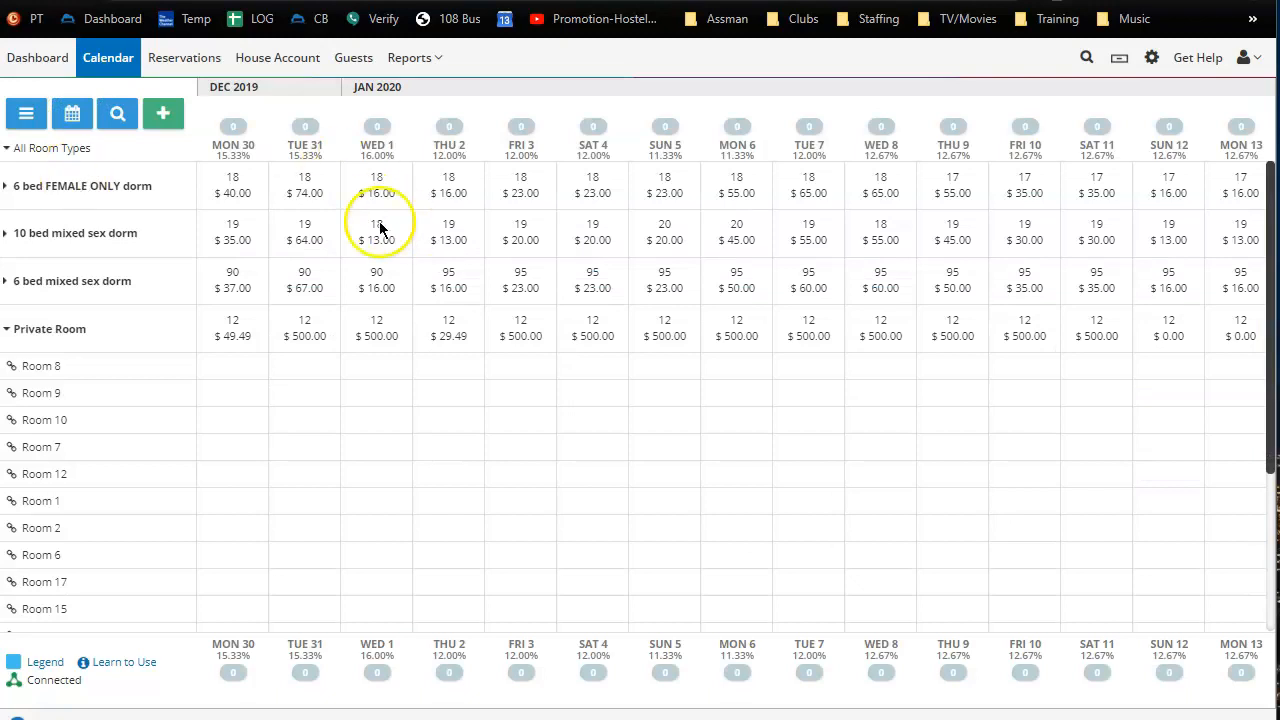
- Select December 31, 2019 to January 1, 2020 for private Room 8 and open a new reservation for it
left_click(328, 376)
left_click_drag(384, 371, 386, 374)
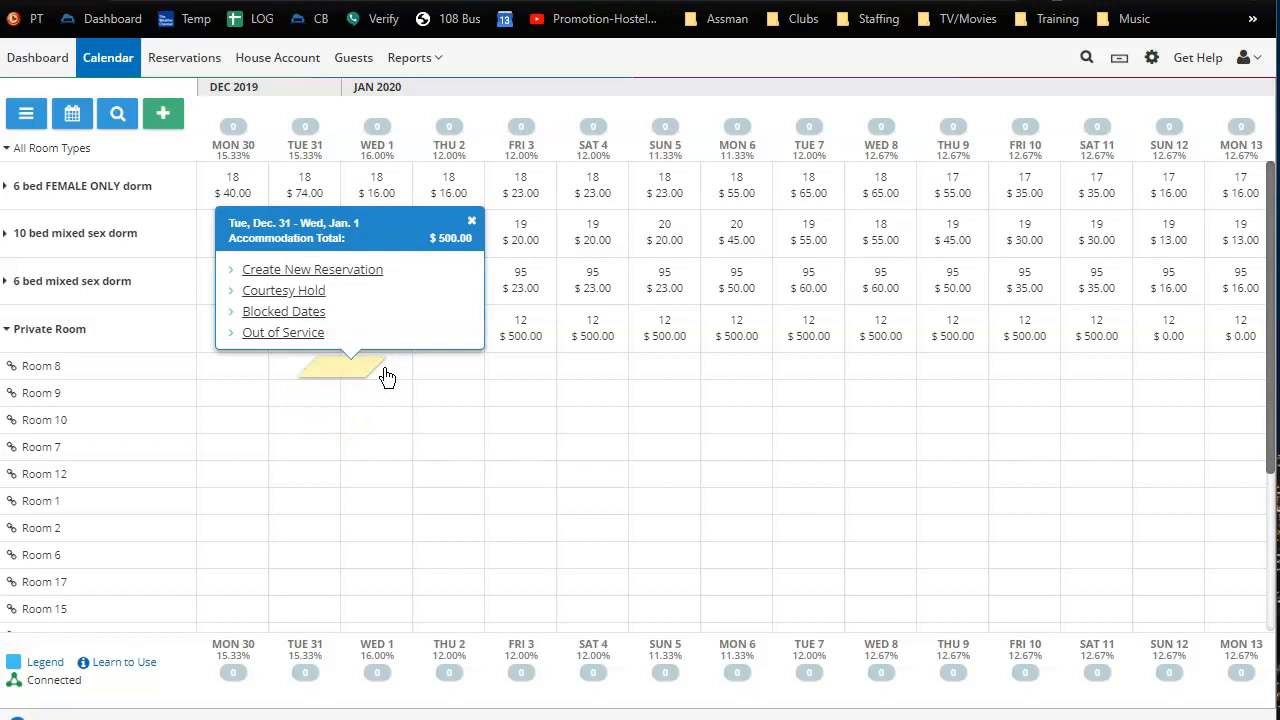
left_click(359, 271)
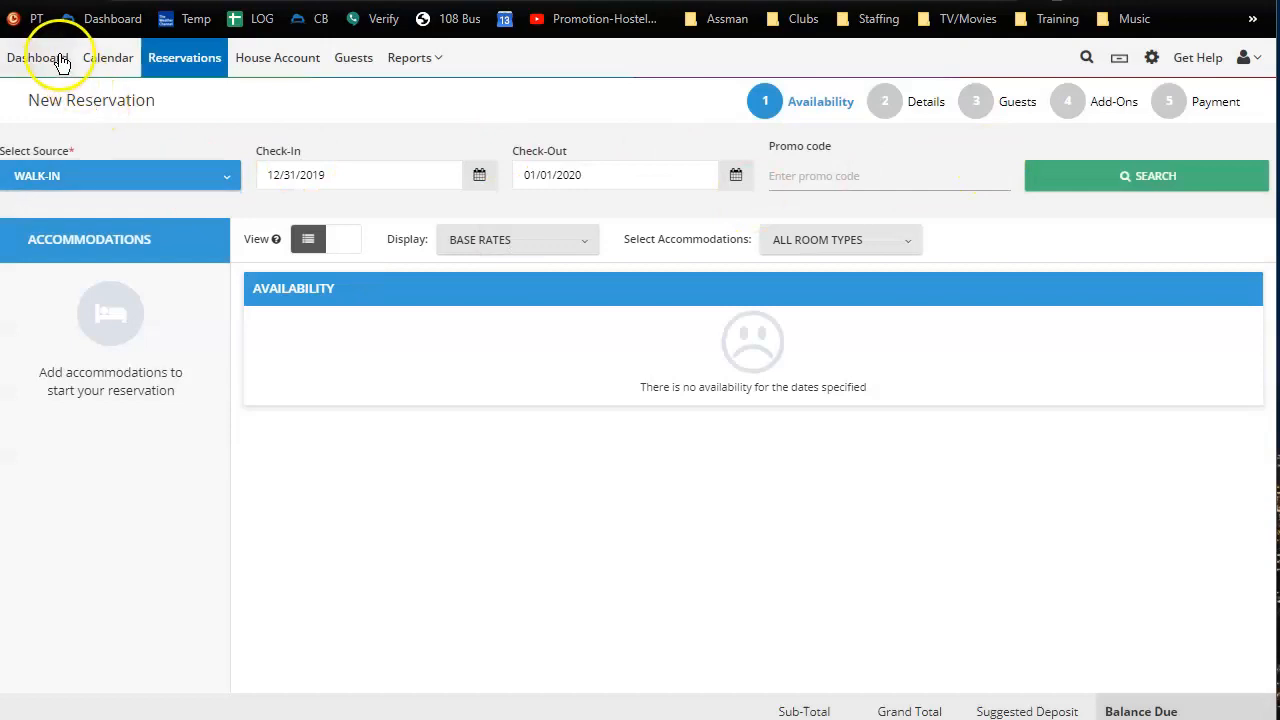
- Return to the calendar from the new reservation and jump to January 1, 2020
left_click(108, 58)
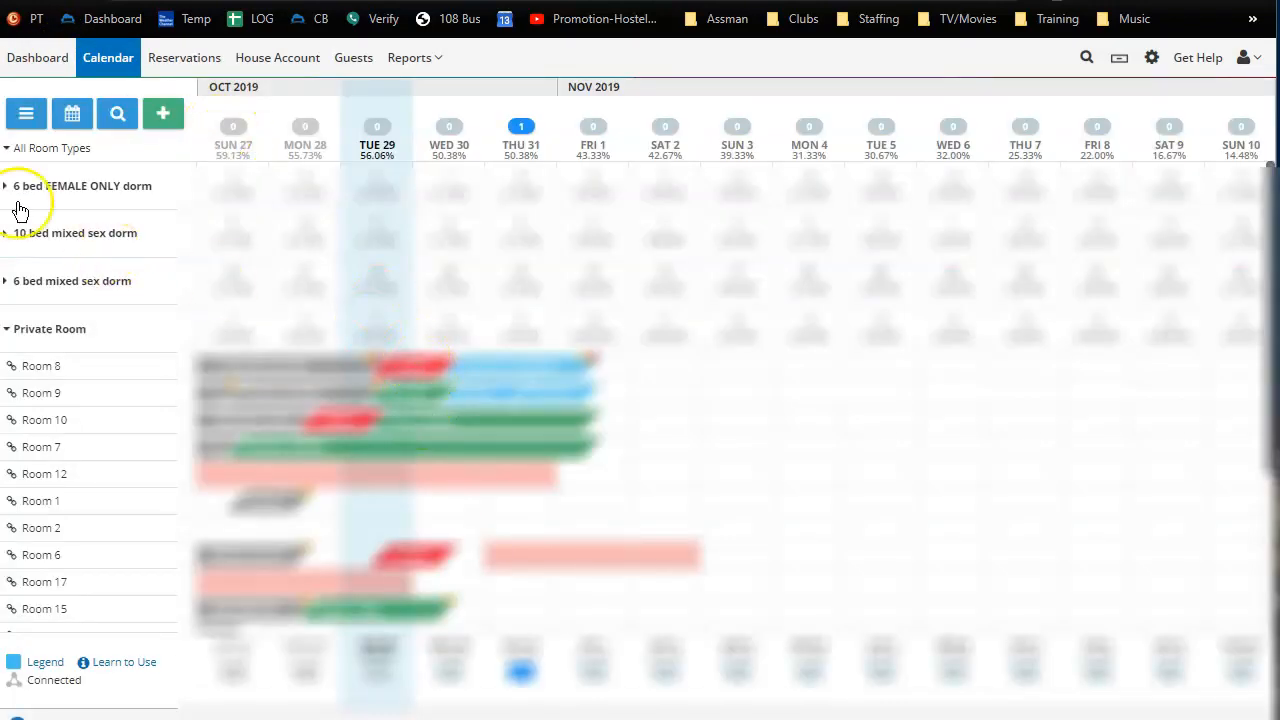
left_click(70, 120)
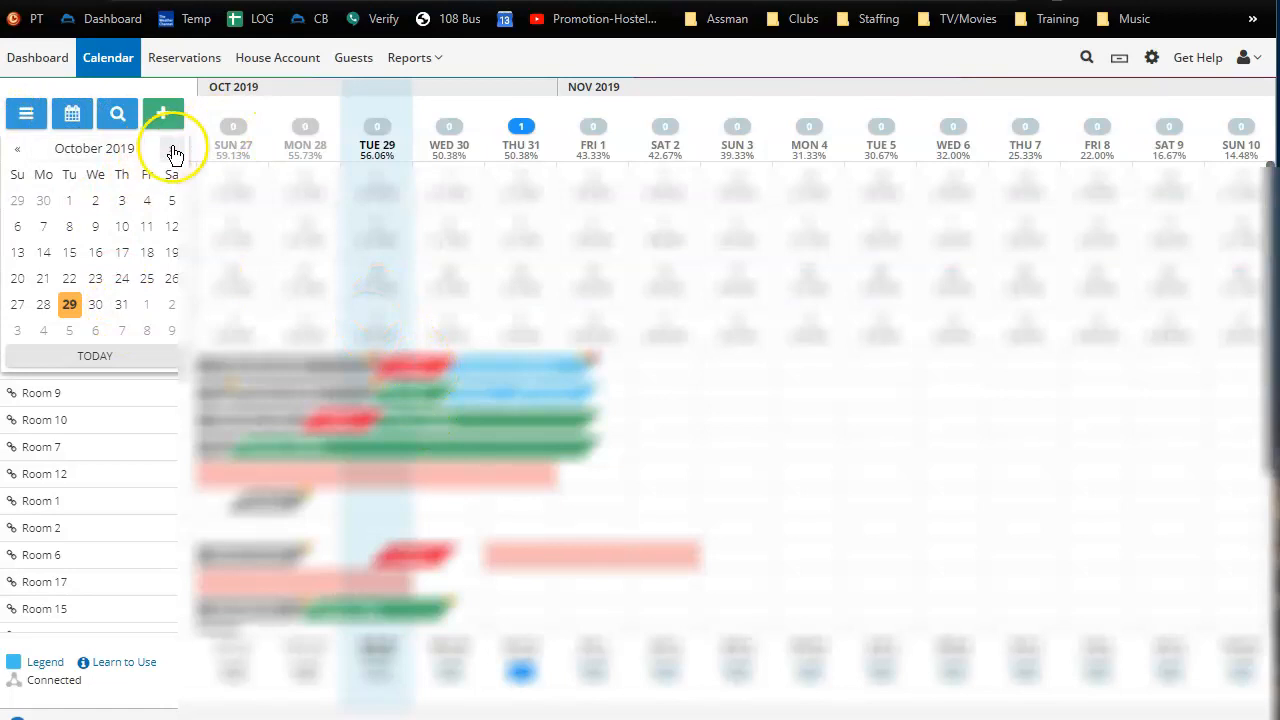
left_click(172, 148)
left_click(172, 148)
left_click(172, 148)
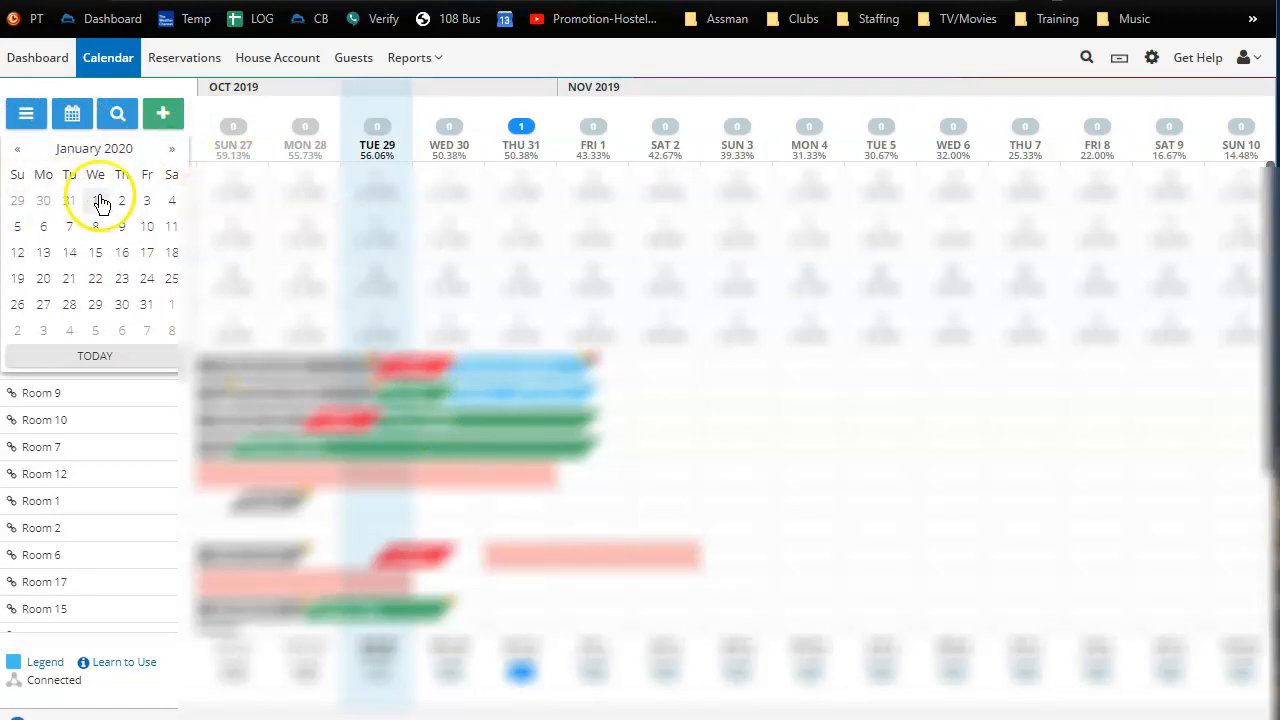
left_click(95, 200)
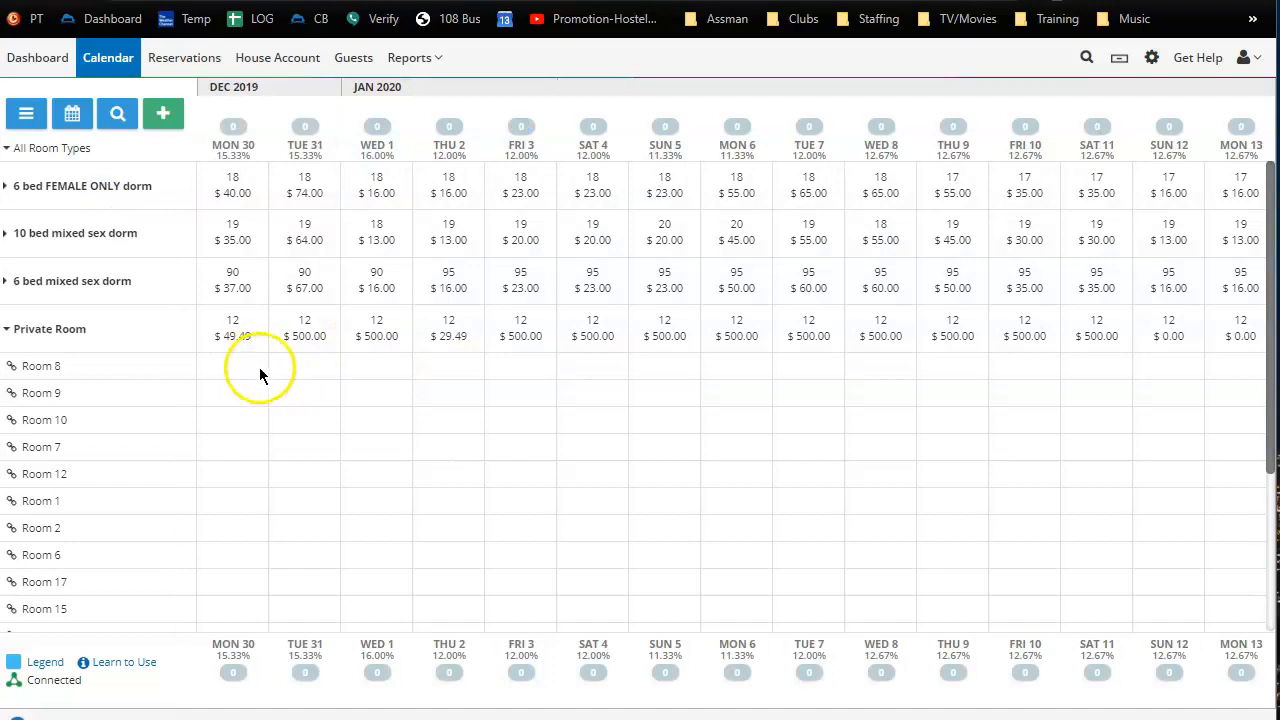
- Open a new reservation for private Room 8 from December 31, 2019 to January 2, 2020, and examine availability in the day-by-day grid view
left_click(300, 368)
left_click_drag(470, 370, 468, 371)
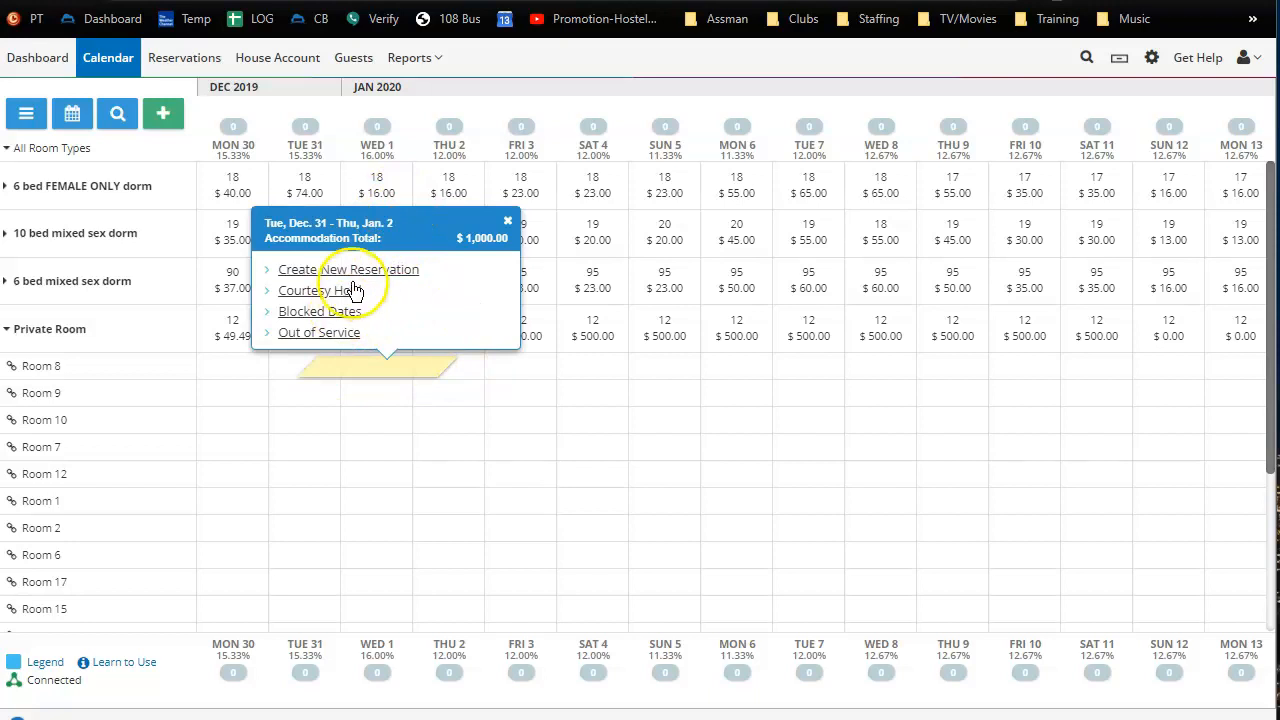
left_click(391, 270)
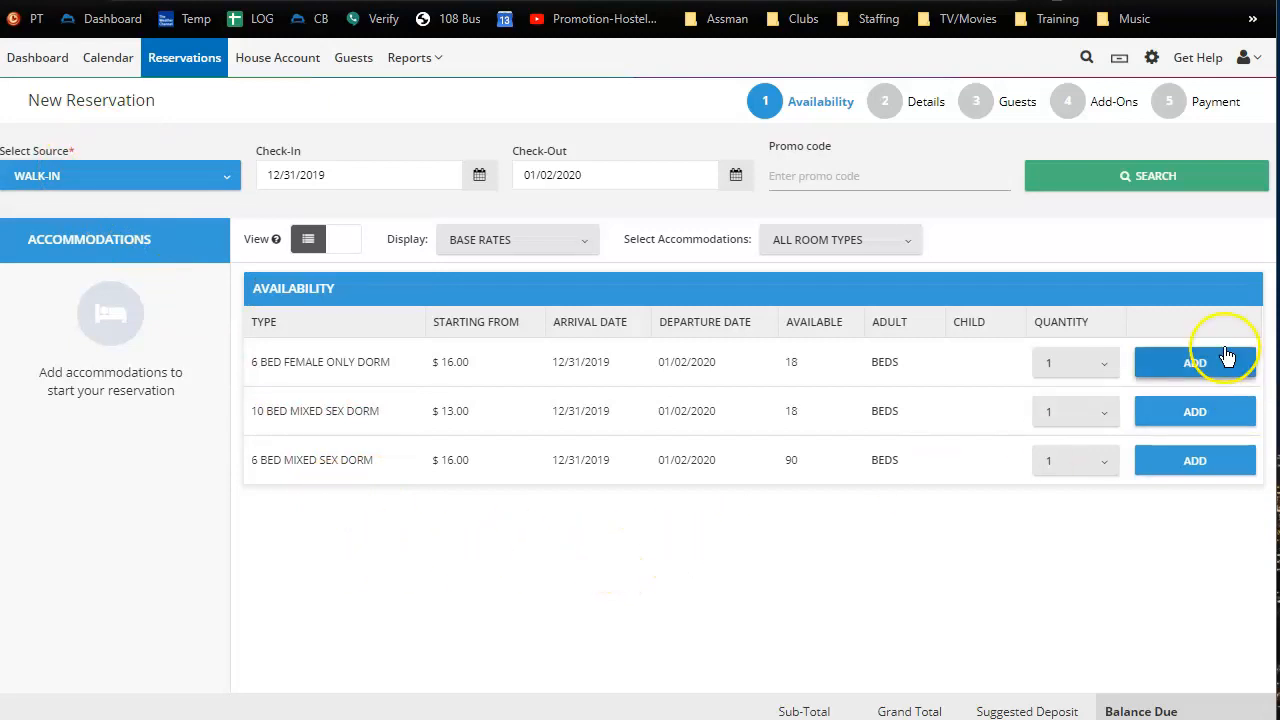
left_click(334, 243)
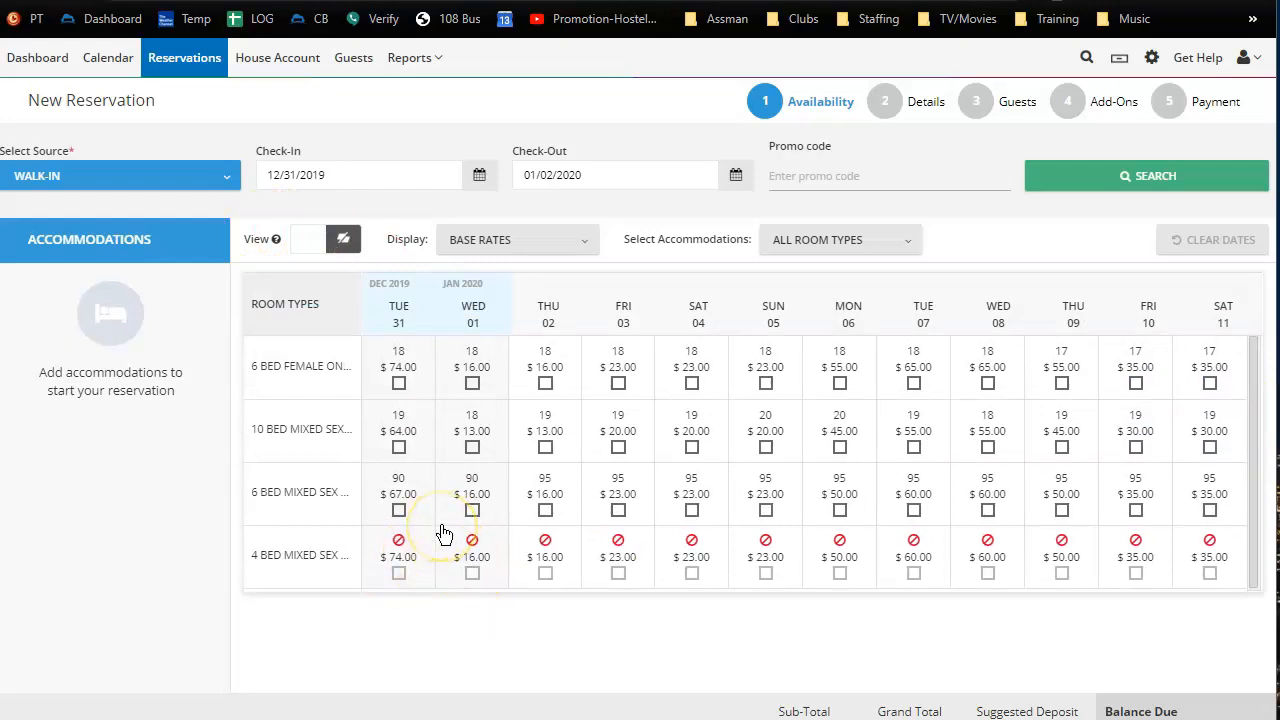
scroll(443, 517, "down", 1)
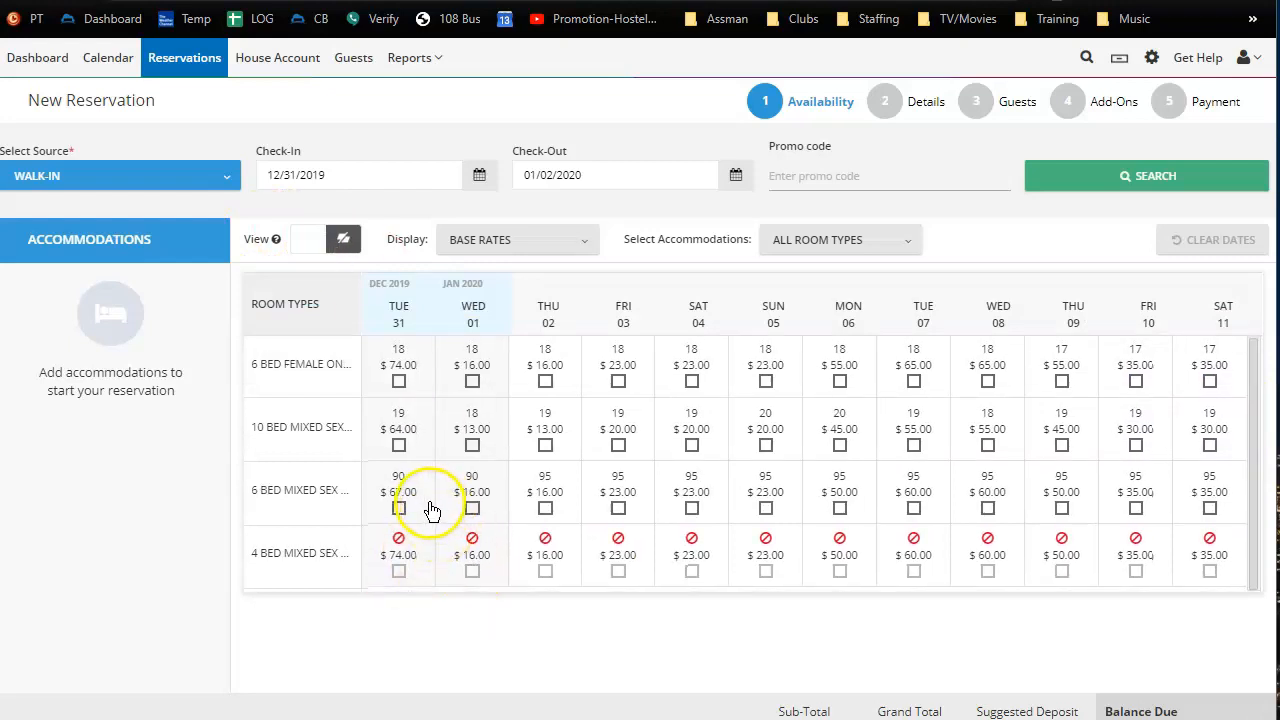
scroll(412, 507, "up", 1)
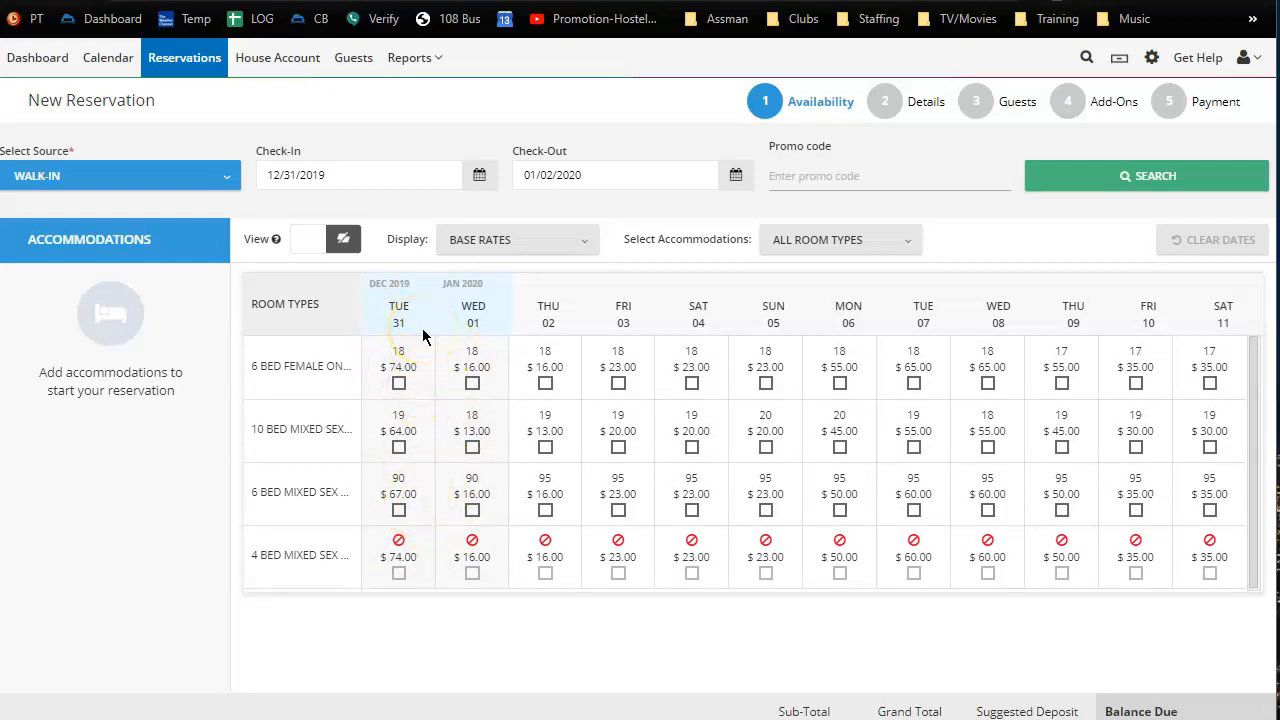
- Extend the check-out date to 01/04/2020, search again, and examine the Private Room availability and nightly rates
left_click(733, 176)
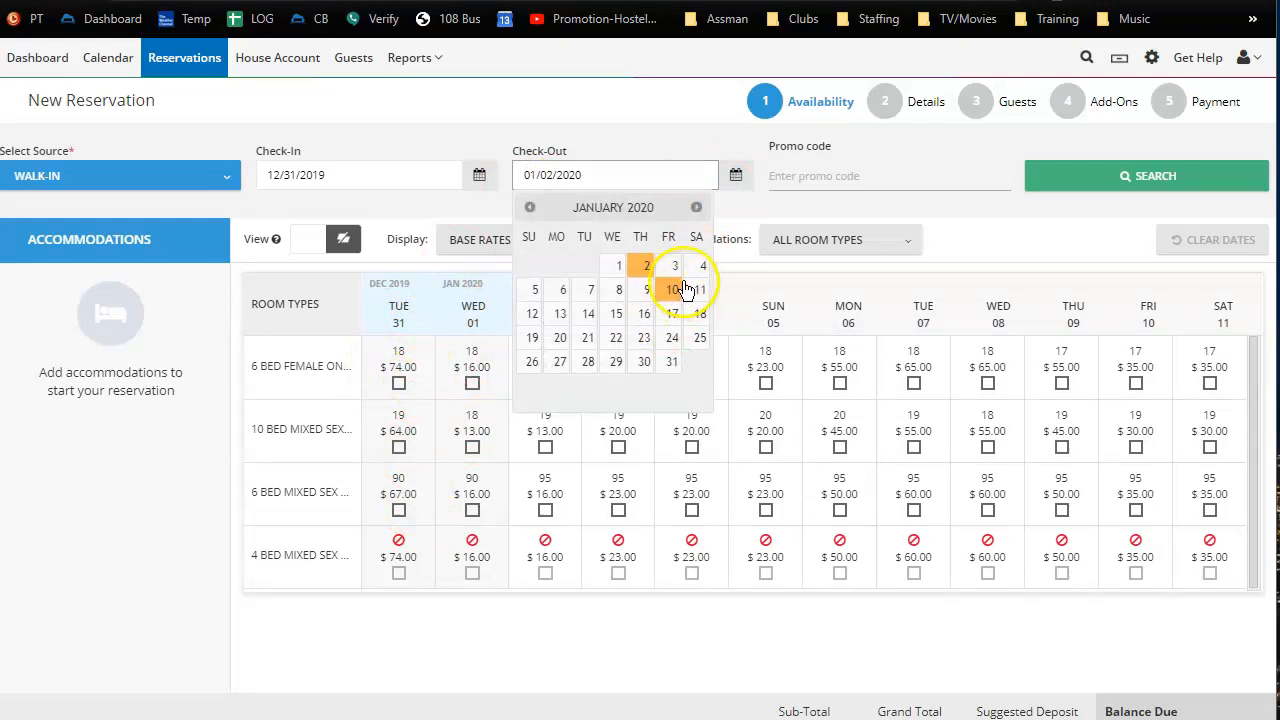
left_click(702, 265)
left_click(1090, 190)
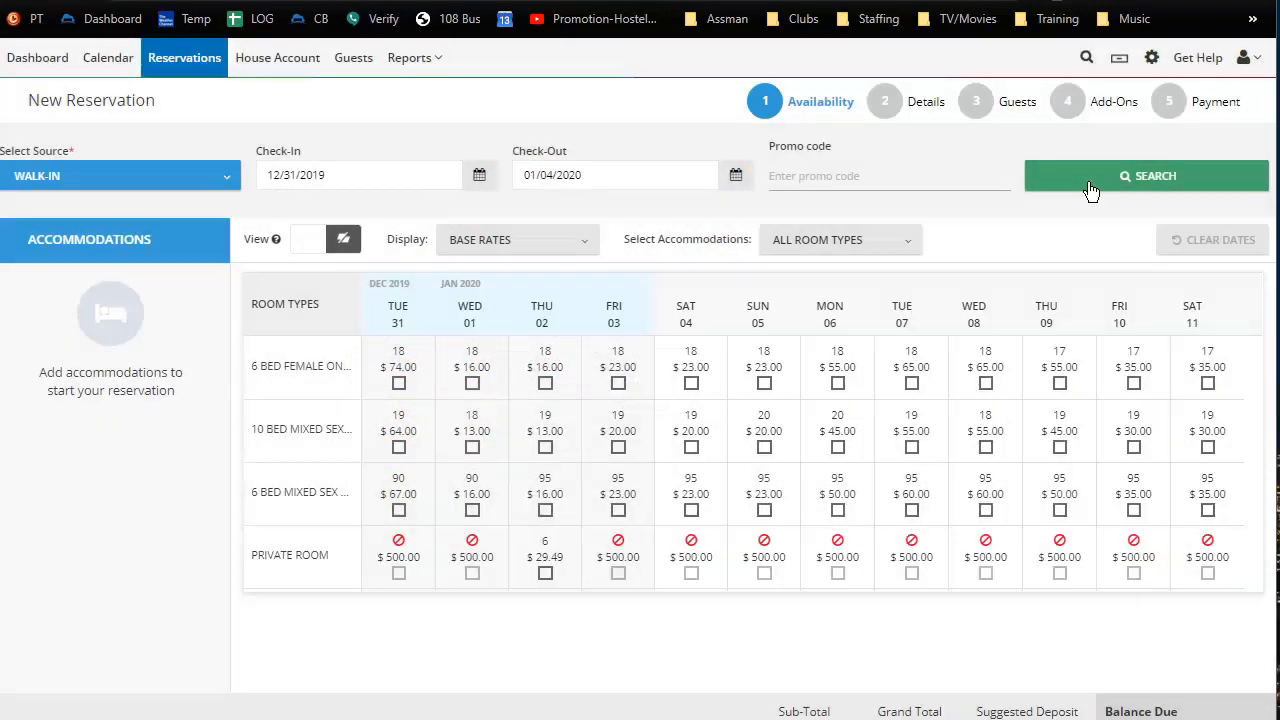
scroll(557, 543, "down", 2)
scroll(558, 549, "up", 1)
scroll(550, 553, "down", 1)
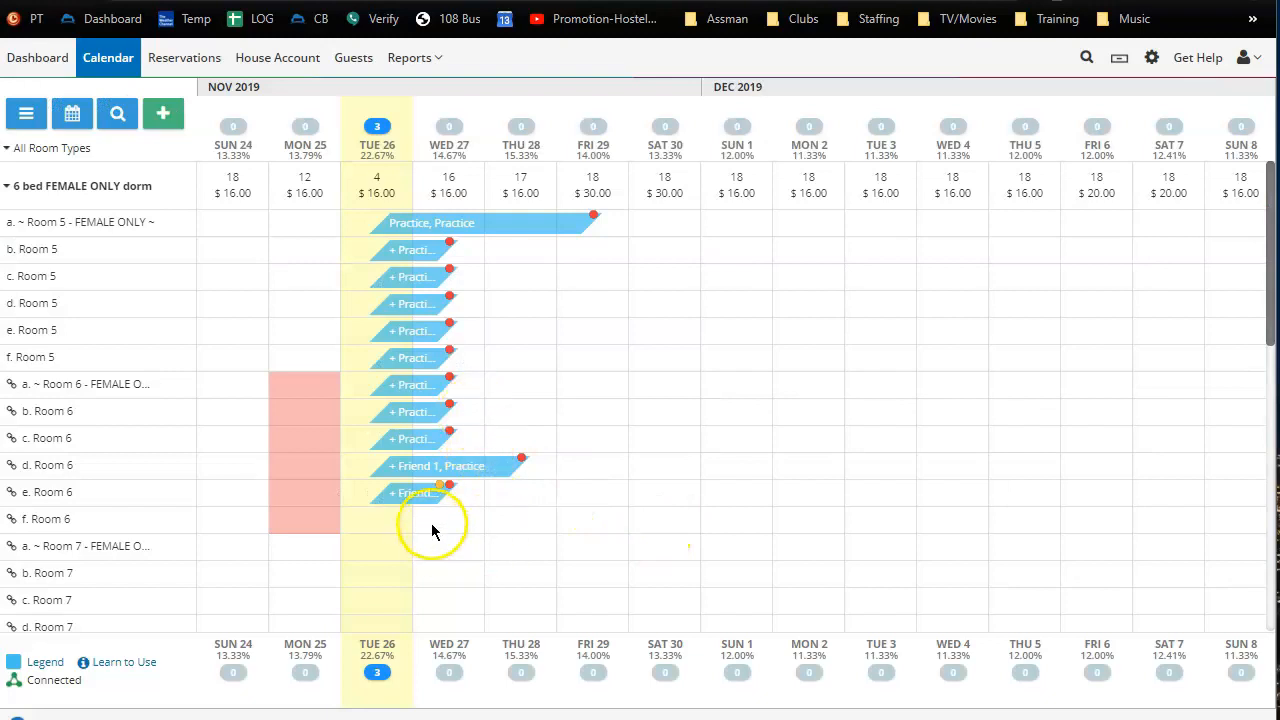
- Move the Friend 2 booking from e. Room 6 to b. Room 7, and cancel the attempted shift to November 27–28
left_click_drag(417, 497, 496, 581)
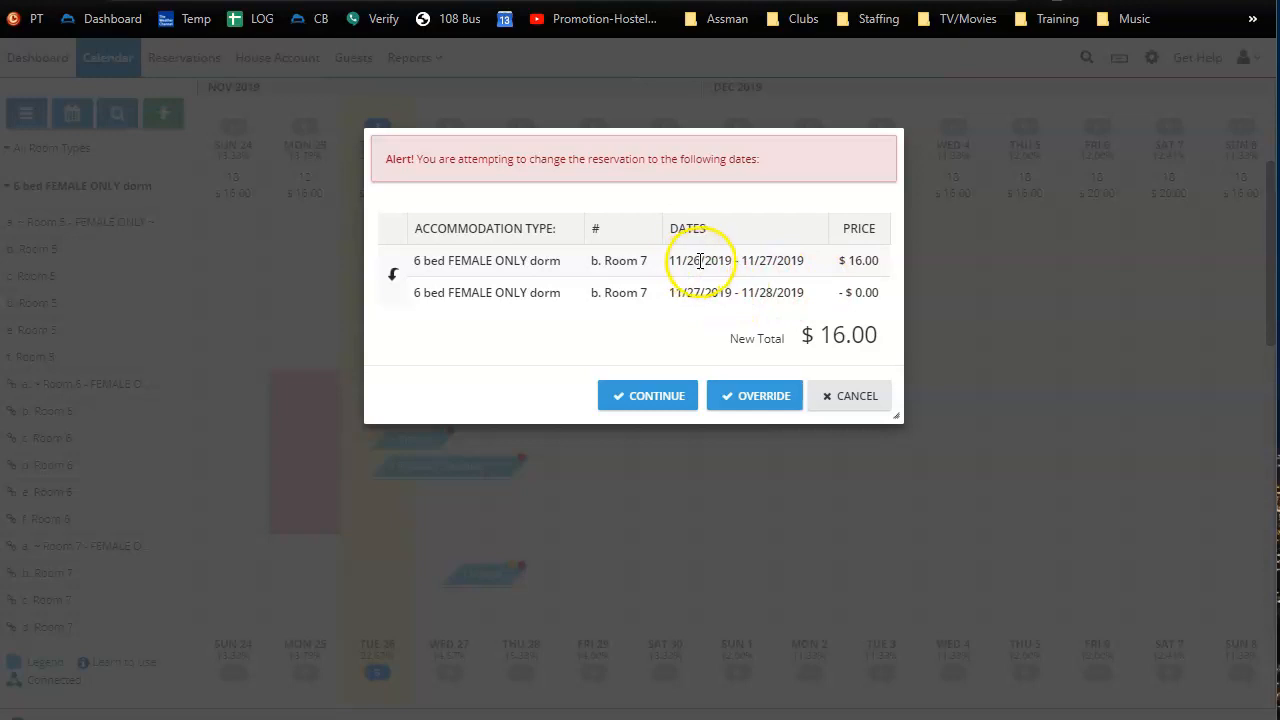
left_click(860, 398)
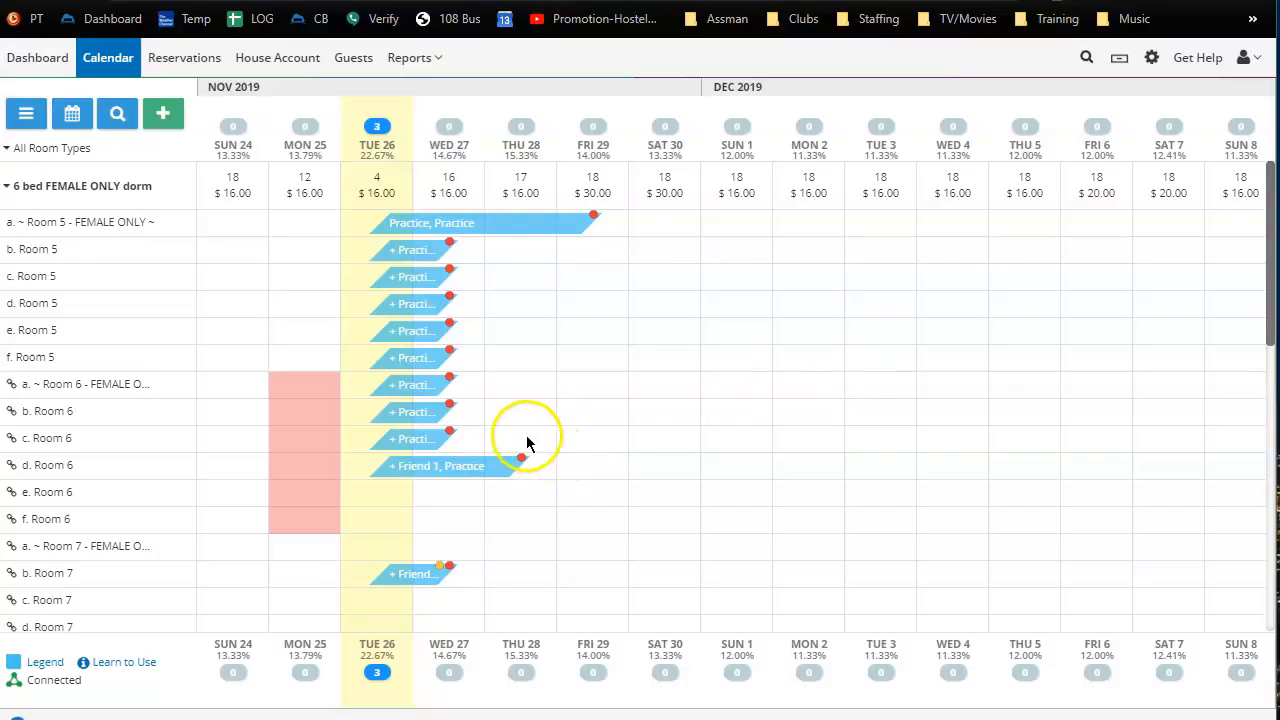
- Move the Friend 2 booking from b. Room 7 to private Room 2 for November 26–27, accepting the up-charge
scroll(525, 450, "down", 2)
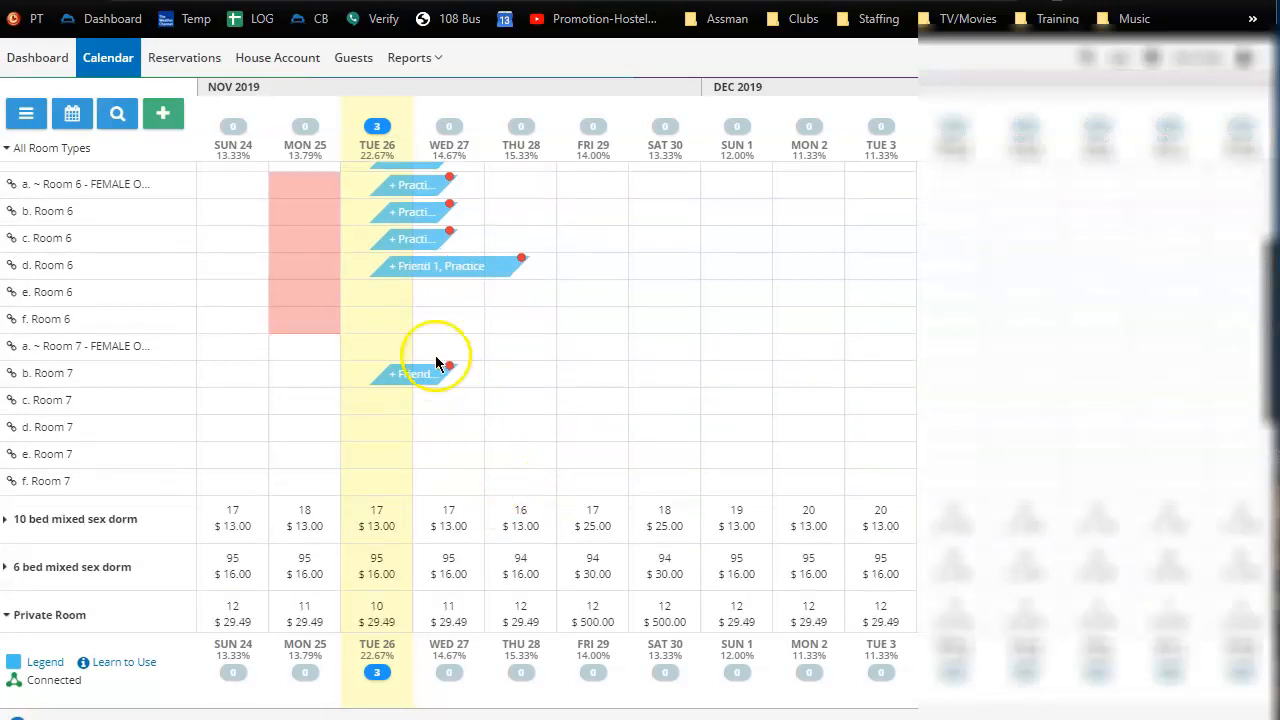
left_click_drag(418, 375, 424, 431)
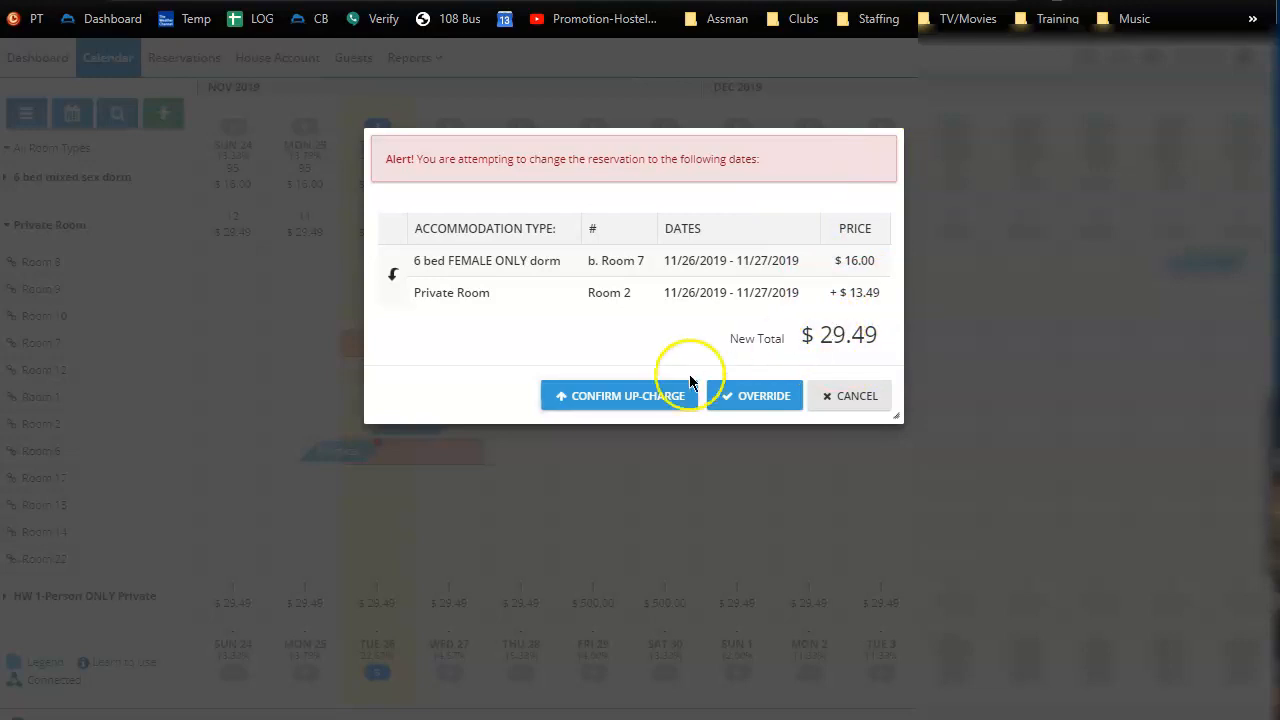
left_click(607, 400)
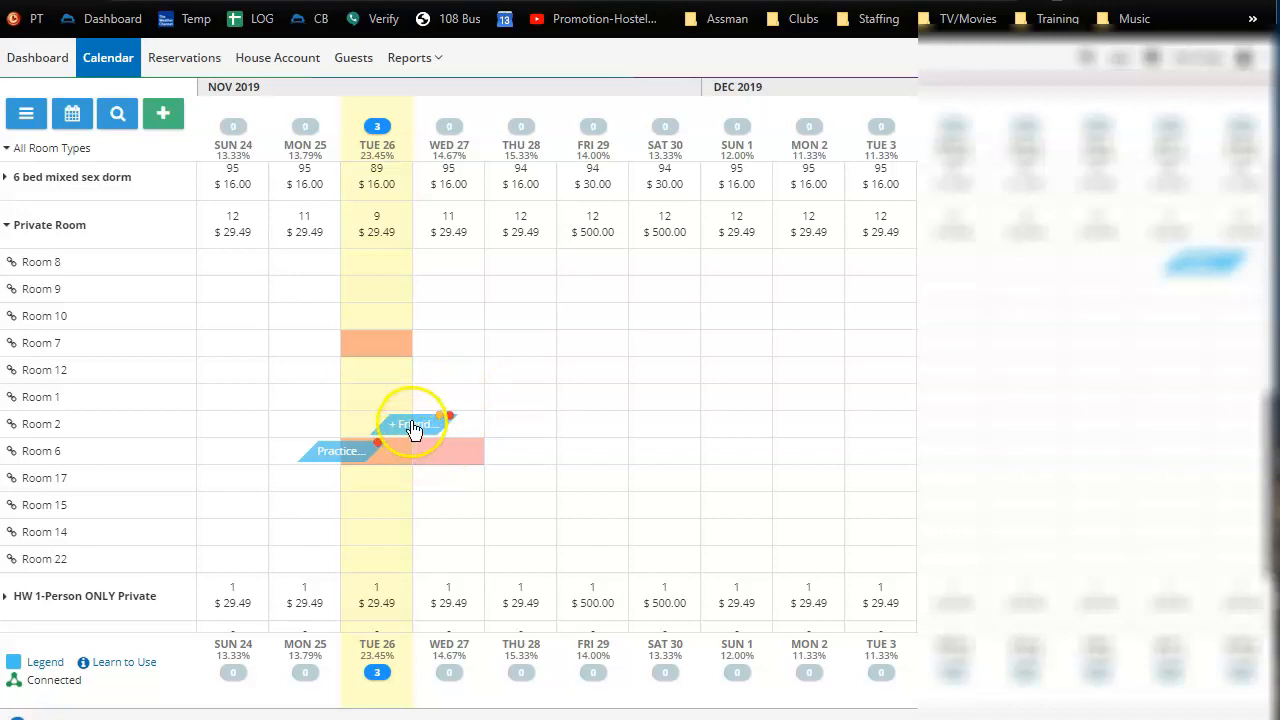
- Open the full reservation details of the Friend 2 booking in private Room 2
left_click(422, 437)
left_click(442, 292)
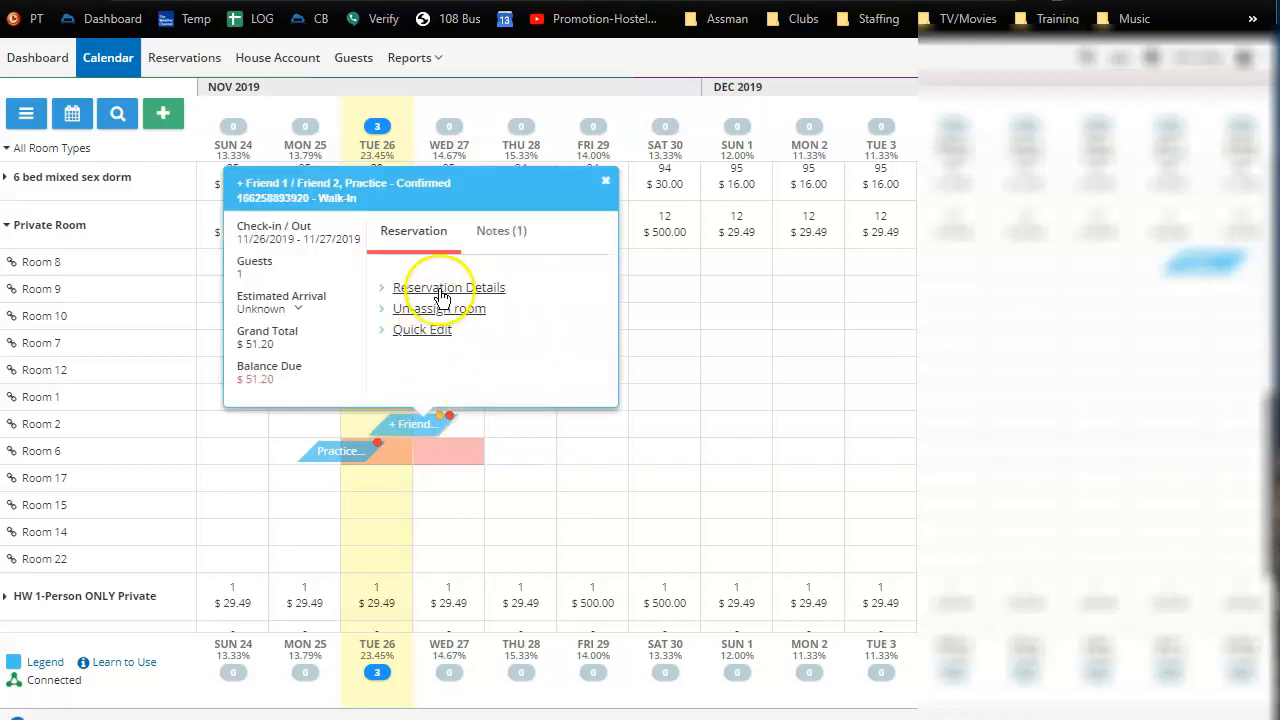